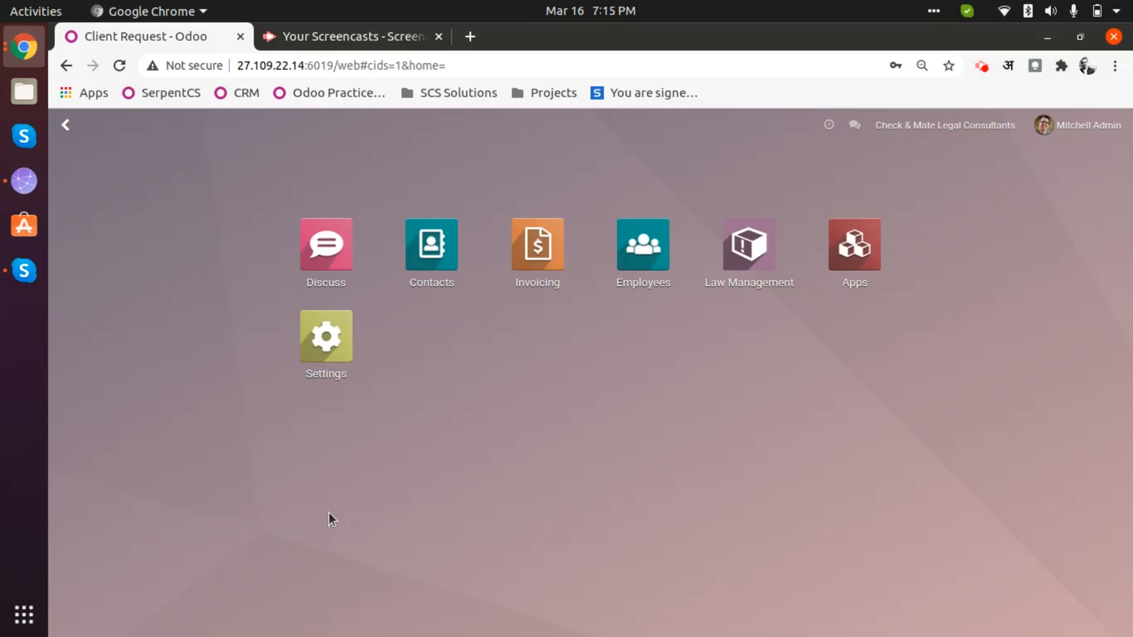
# - Open the Law Management app from the Odoo home menu to see its matters
pyautogui.click(748, 244)
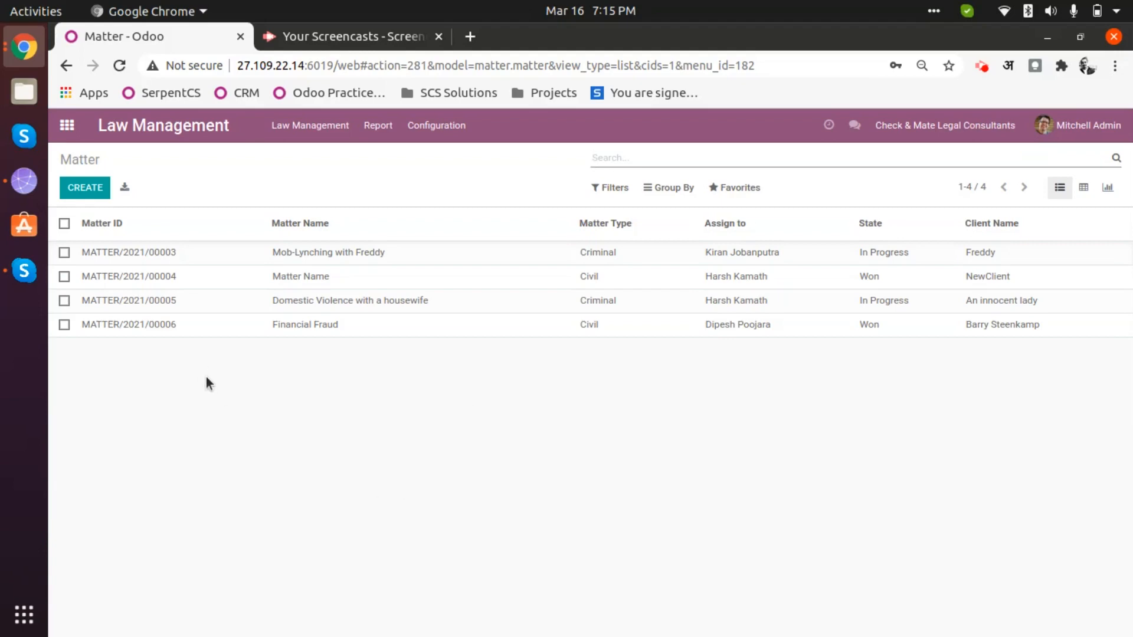
# - Look through the Law Management configuration and sections, then go to Client Requests
pyautogui.click(439, 124)
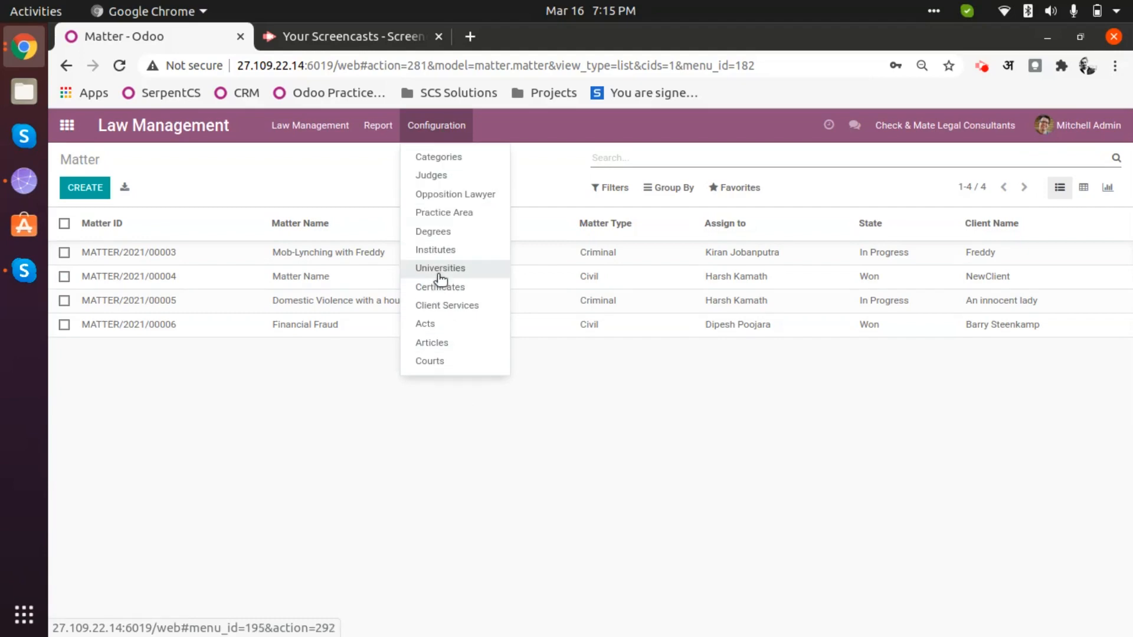
pyautogui.click(349, 185)
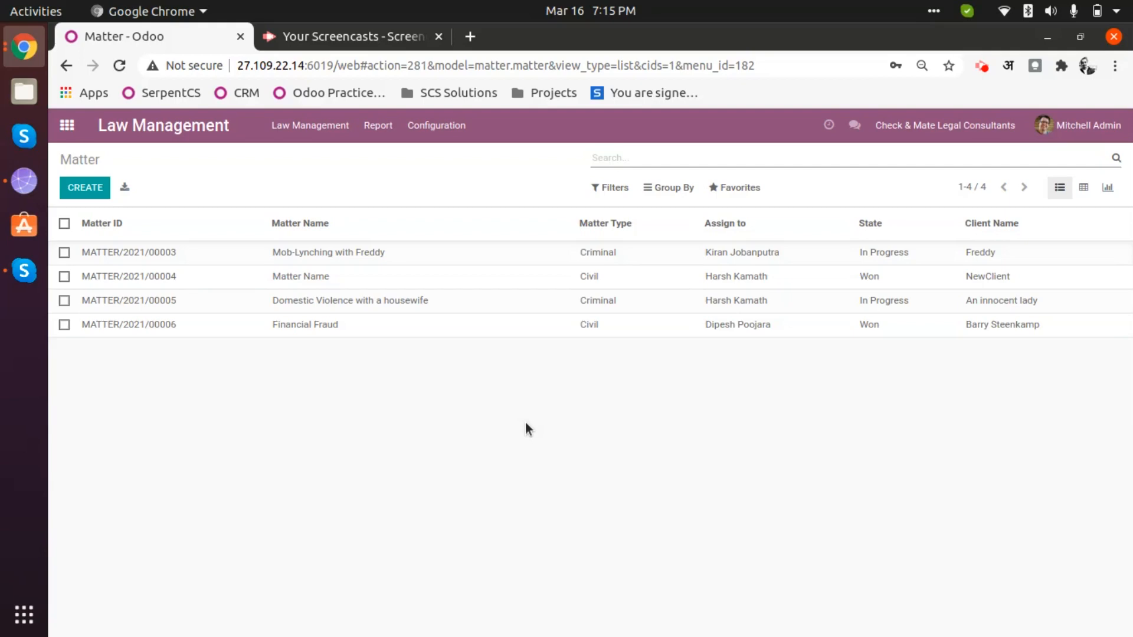
pyautogui.click(310, 125)
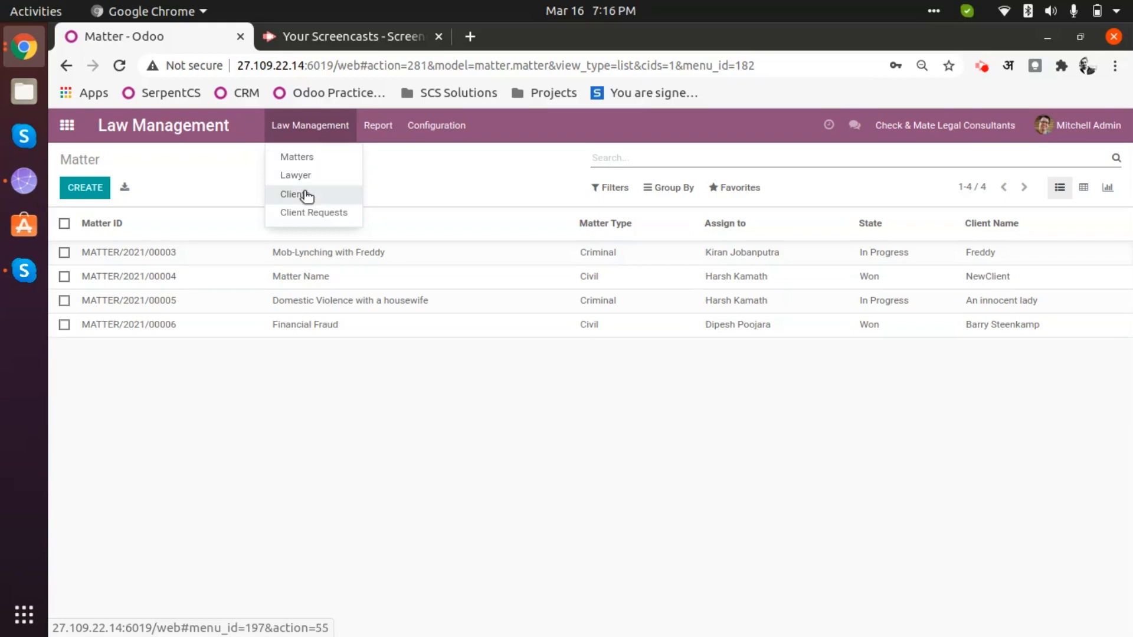
pyautogui.click(413, 540)
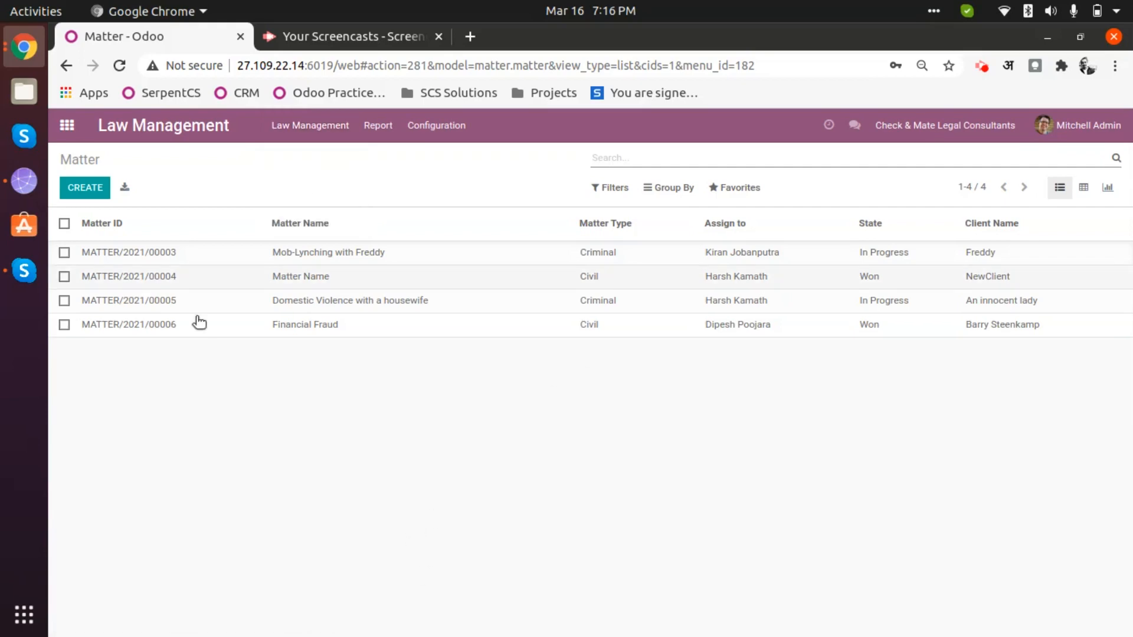
pyautogui.click(310, 125)
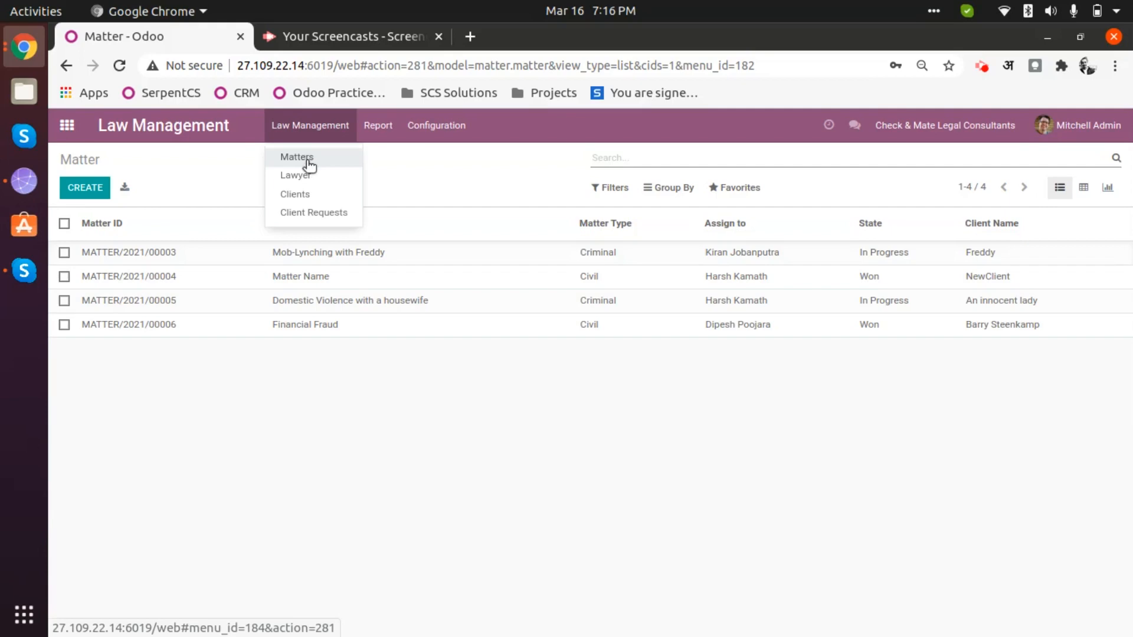
pyautogui.click(307, 212)
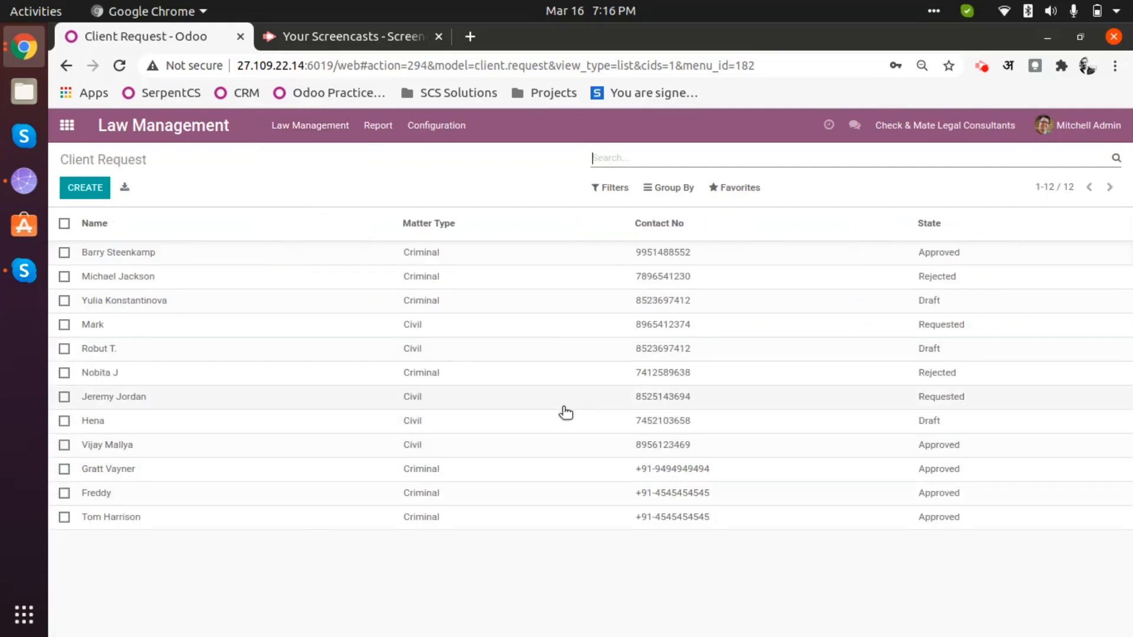
# - Start a blank Draft client request from the Client Request list
pyautogui.click(326, 124)
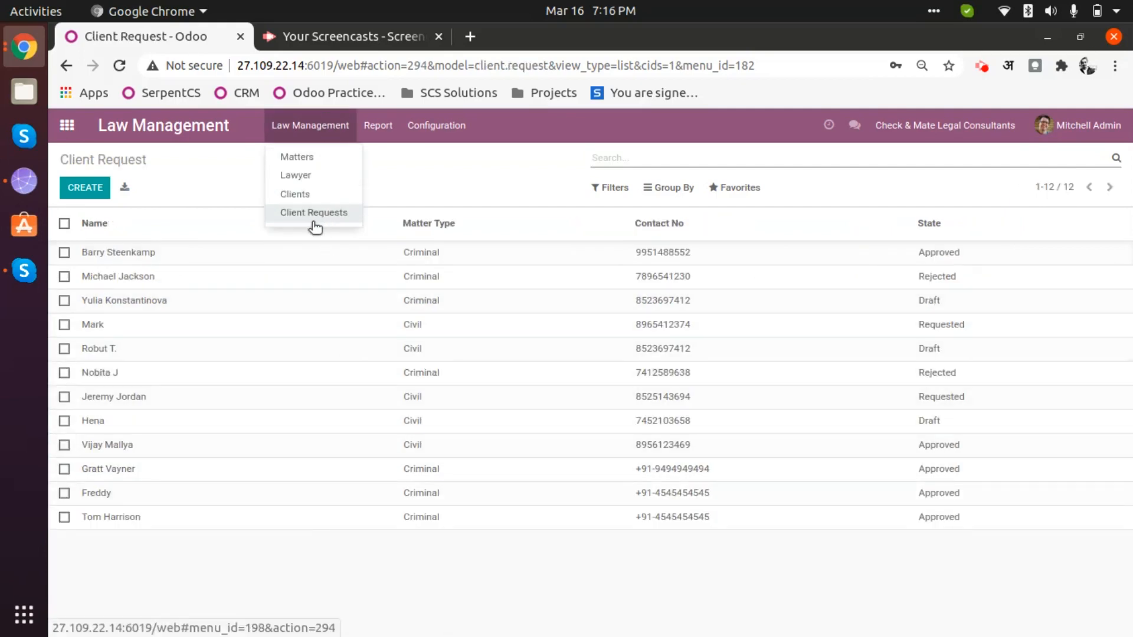
pyautogui.click(438, 181)
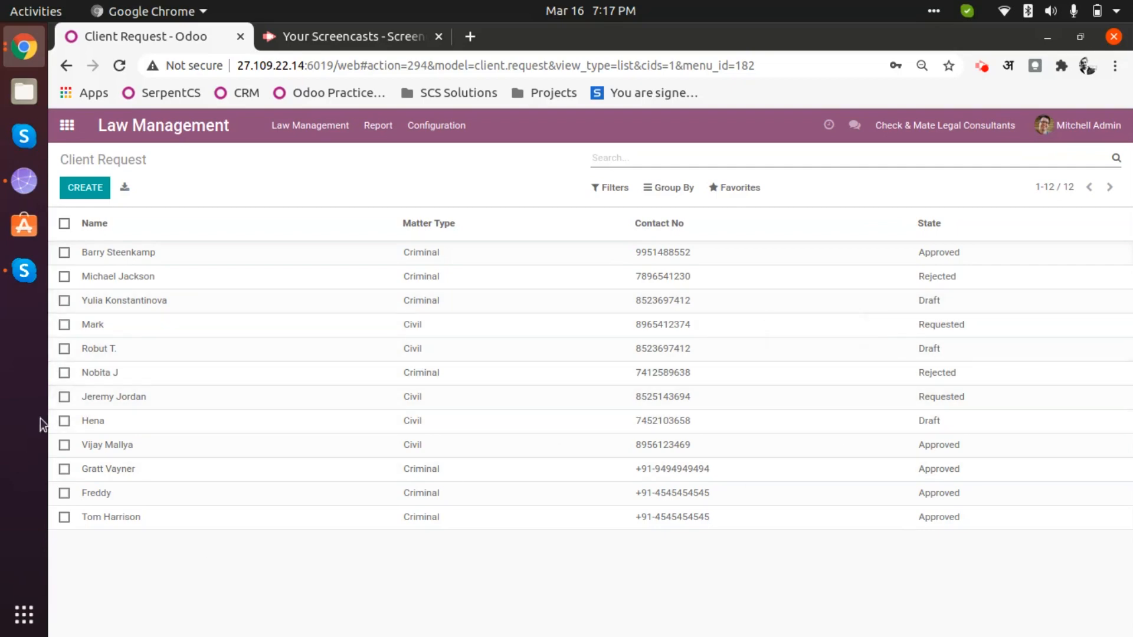
pyautogui.click(84, 191)
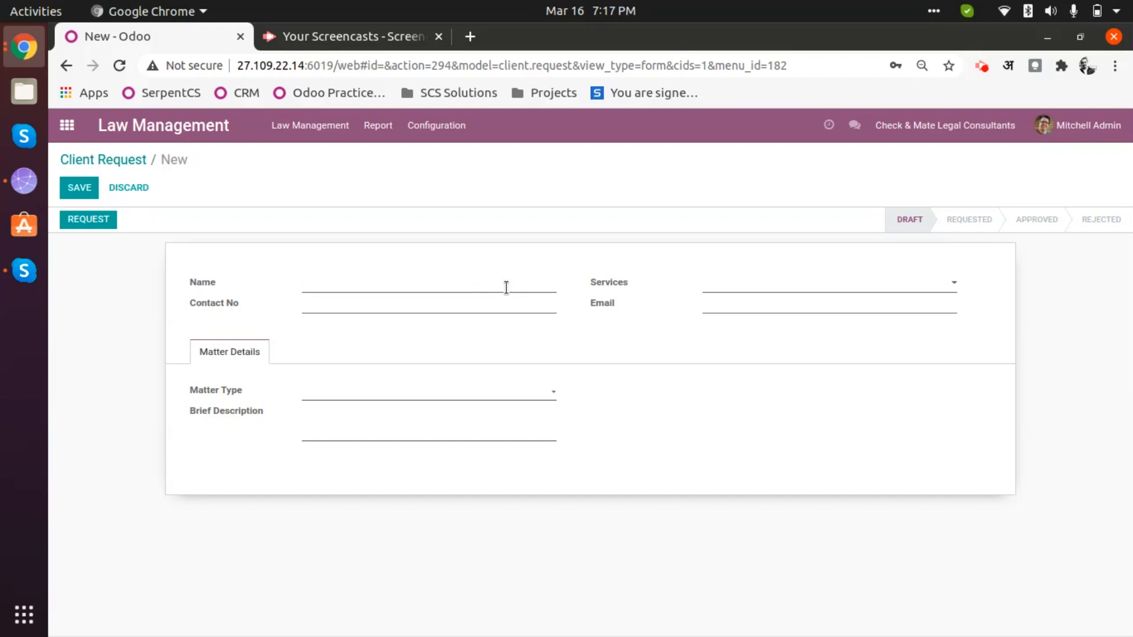
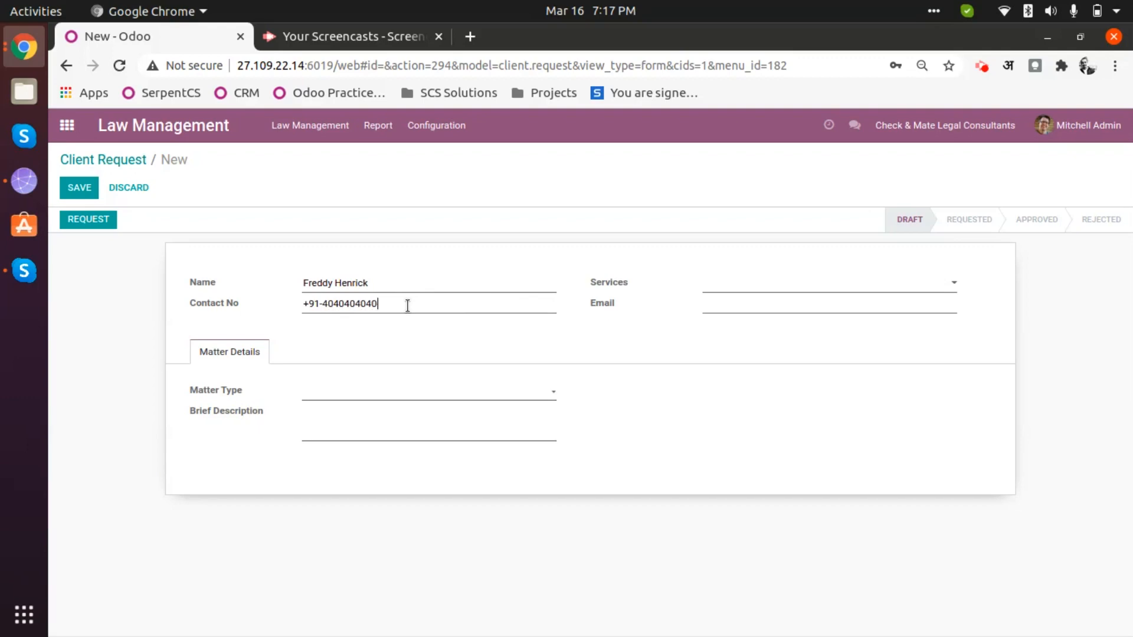
# - Enter the client's full name and contact phone number
pyautogui.press('Tab')
# - Choose Legal advice & consultation as the requested service
pyautogui.click(799, 289)
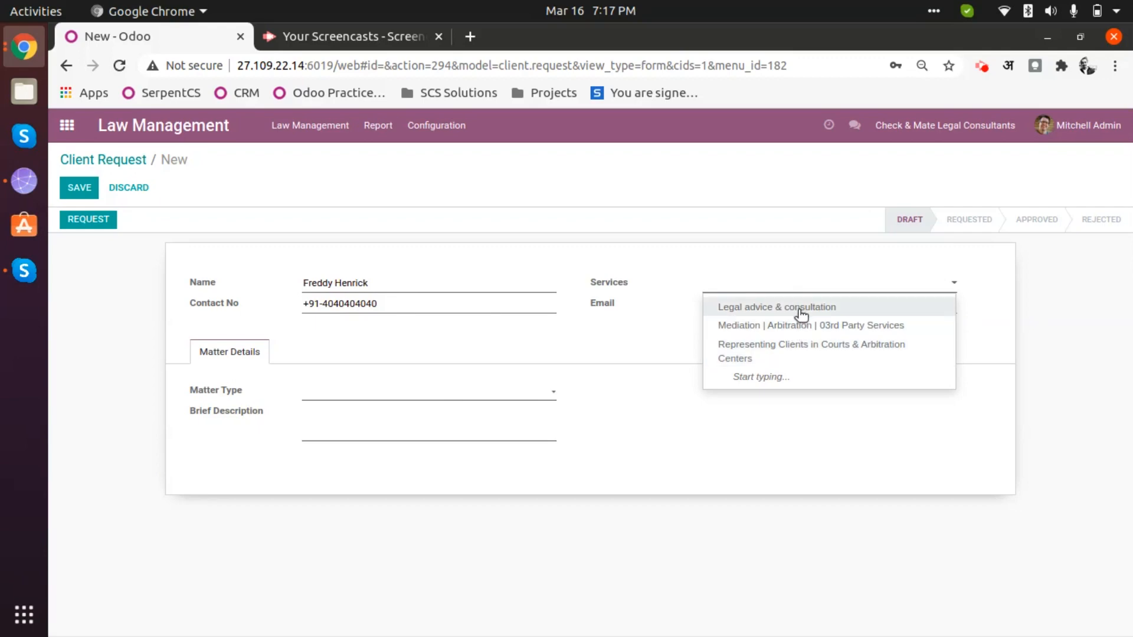
pyautogui.click(426, 122)
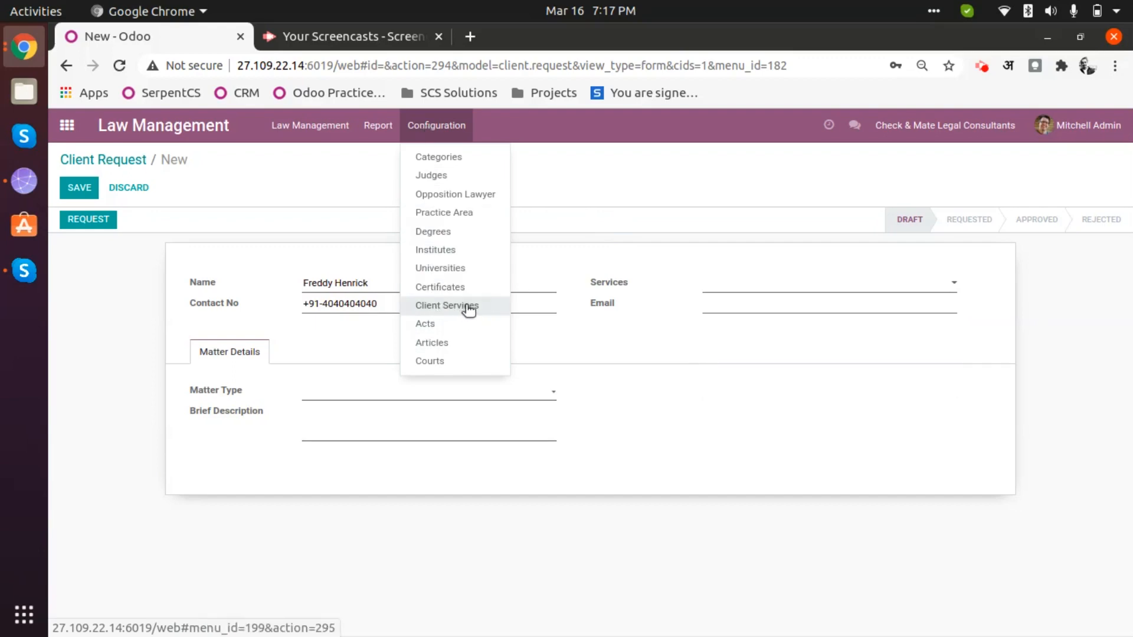
pyautogui.click(562, 188)
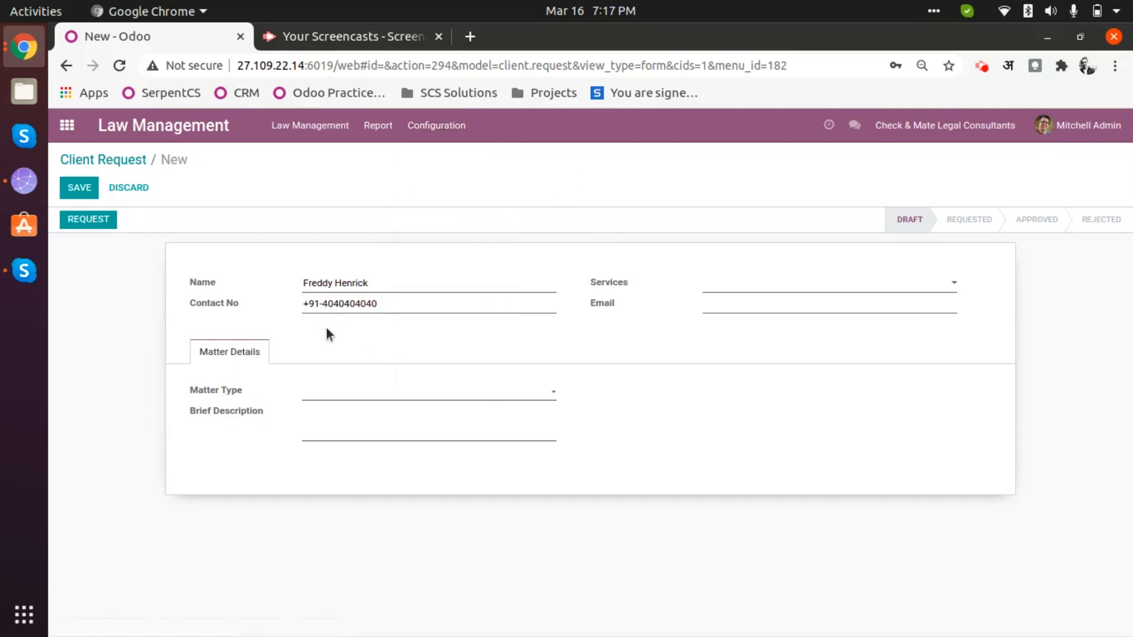
pyautogui.click(791, 289)
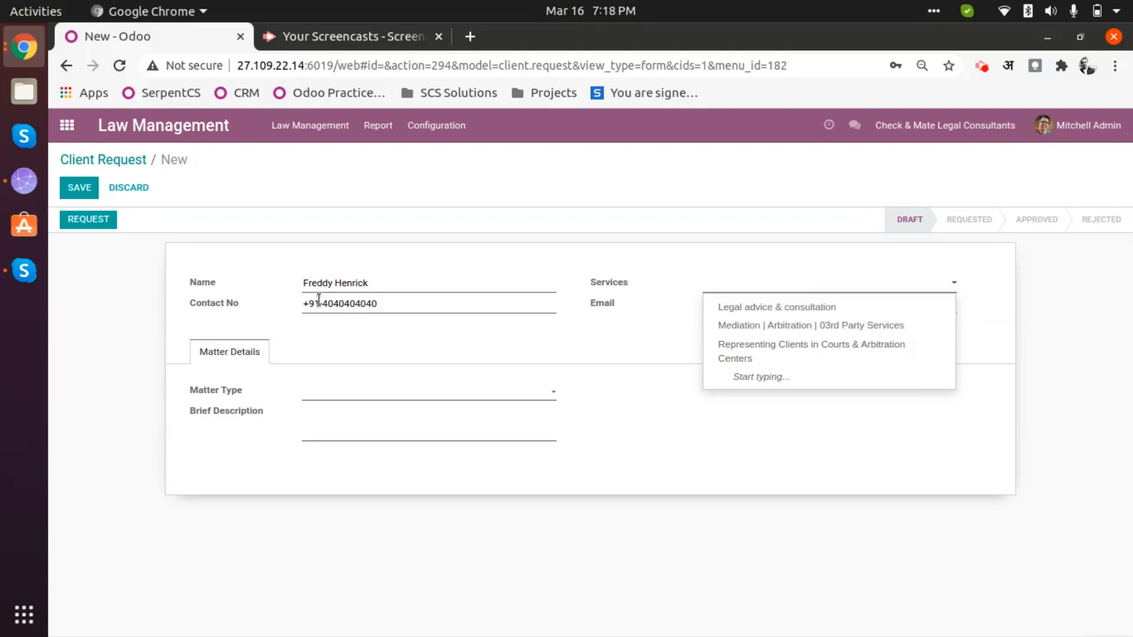
pyautogui.click(794, 307)
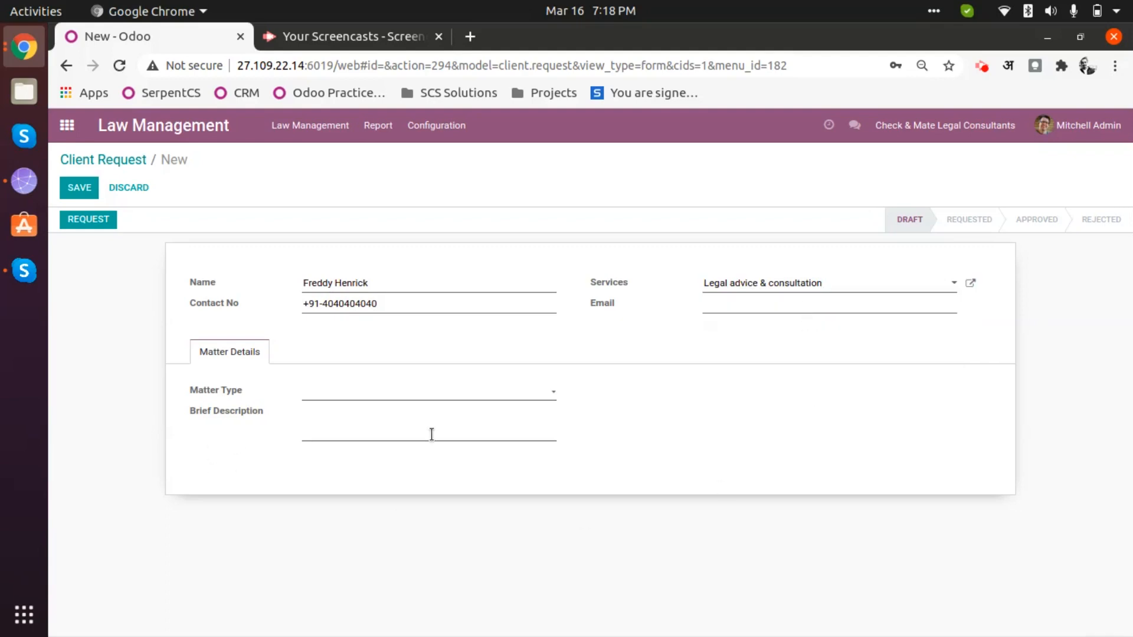
# - Add the client's e-mail, Criminal matter type and description 'Description goes here >>', then save
pyautogui.click(343, 394)
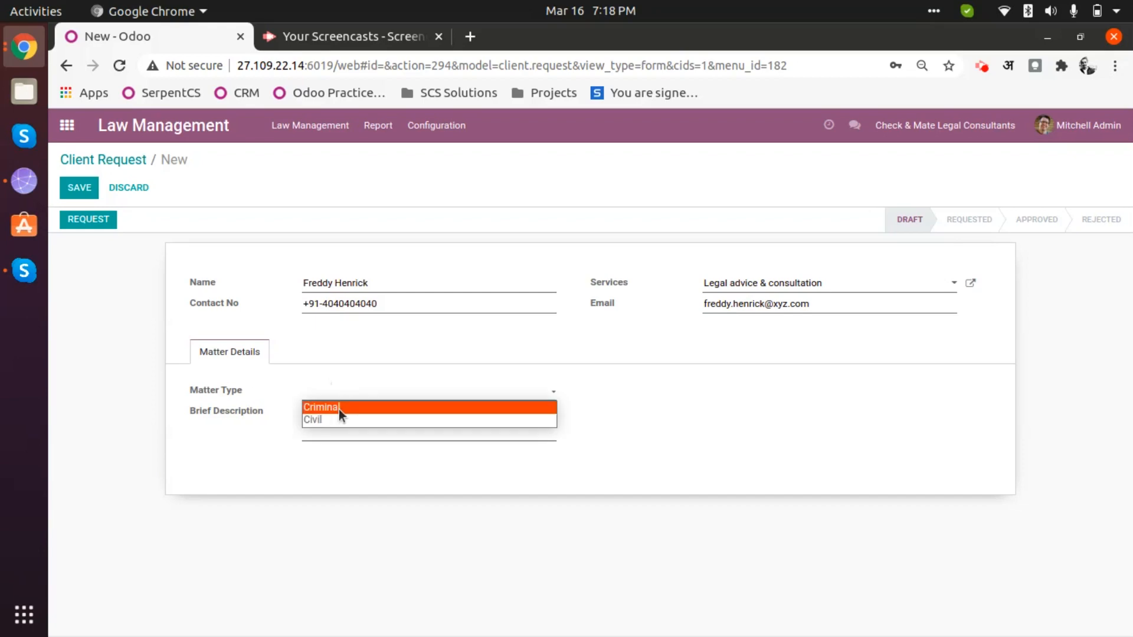
pyautogui.click(343, 407)
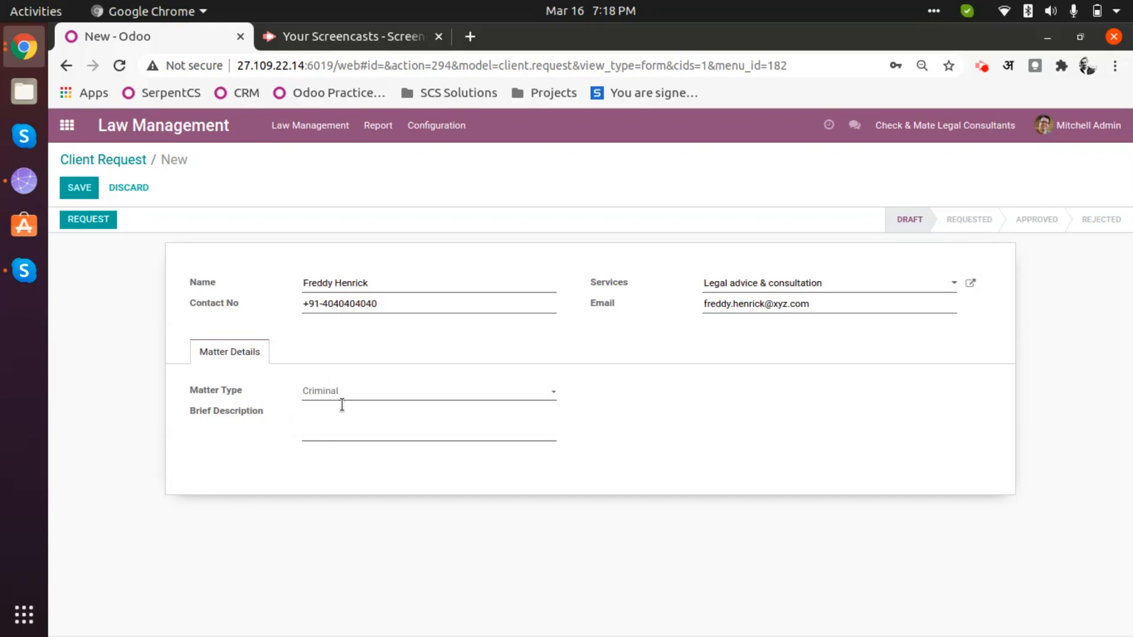
pyautogui.click(351, 426)
pyautogui.write('Description goes here >>')
pyautogui.click(80, 193)
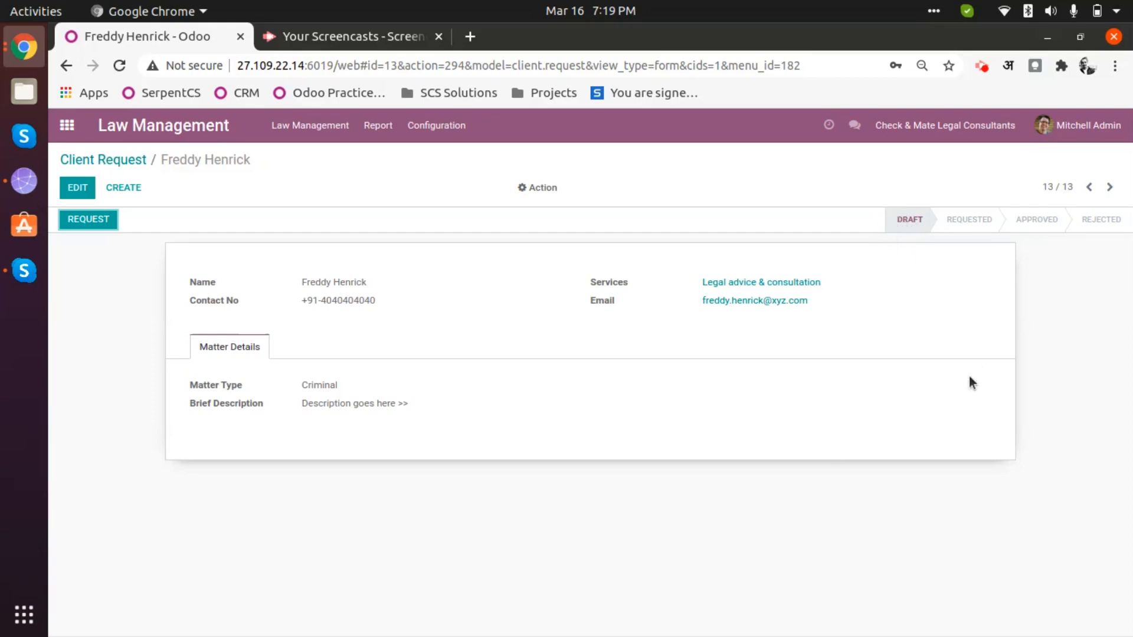
# - Request and approve the new client request, then go back to the Client Request list
pyautogui.click(95, 223)
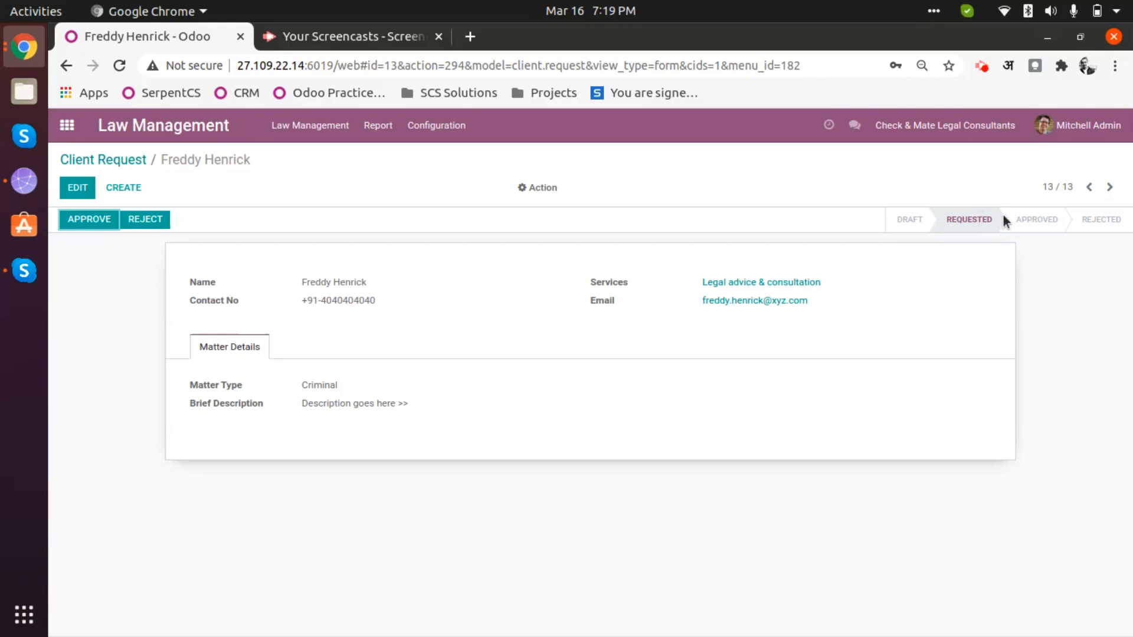
pyautogui.click(99, 221)
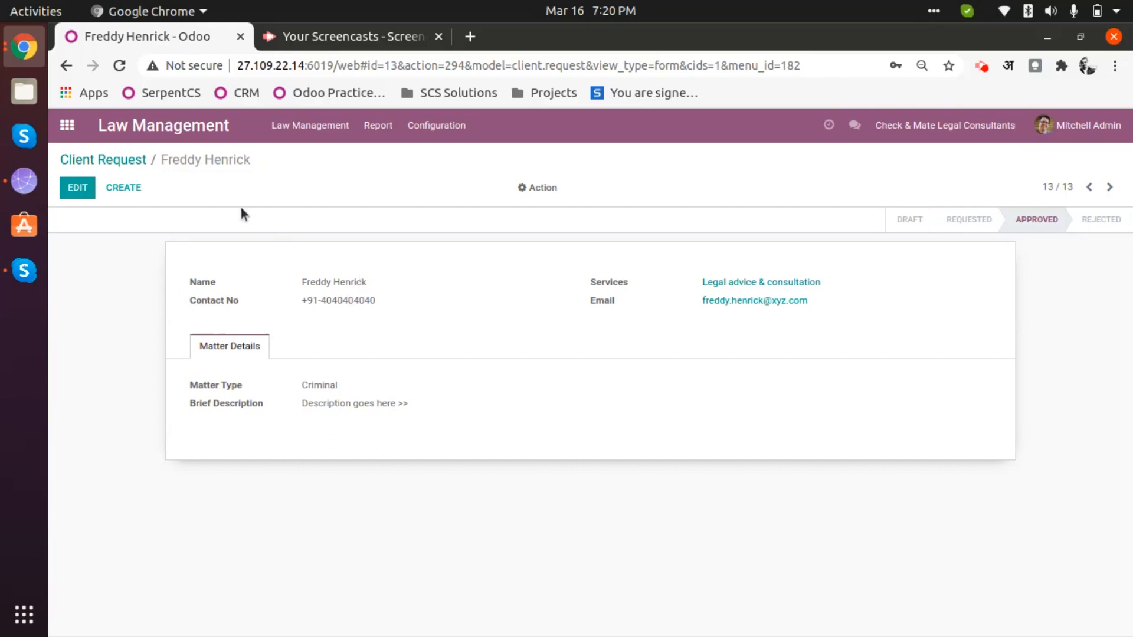
pyautogui.click(93, 161)
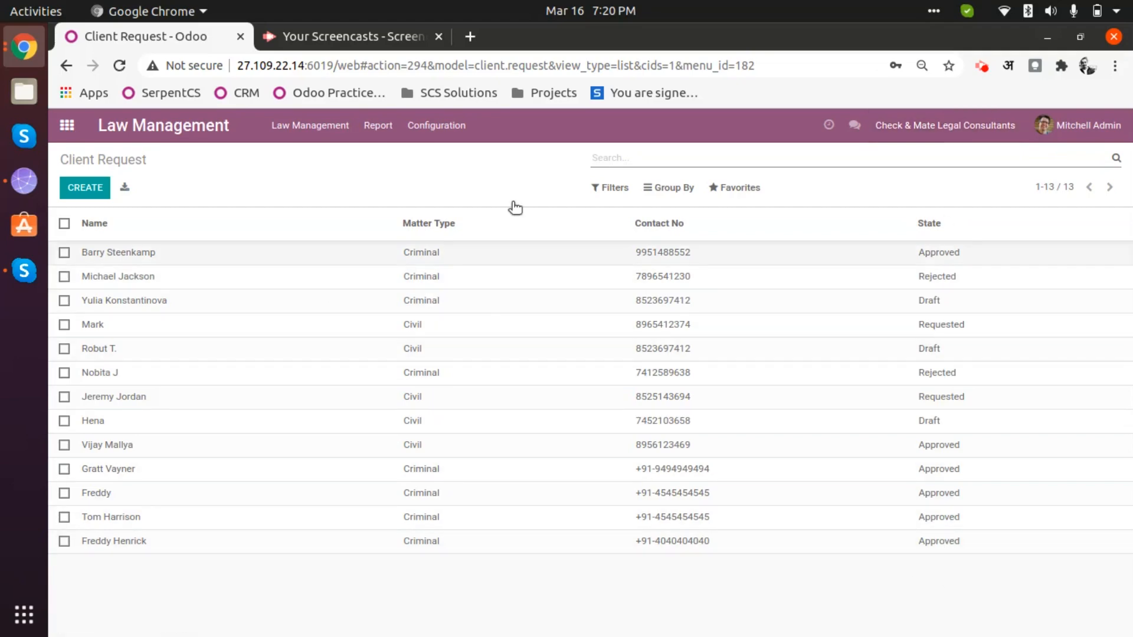
pyautogui.click(604, 189)
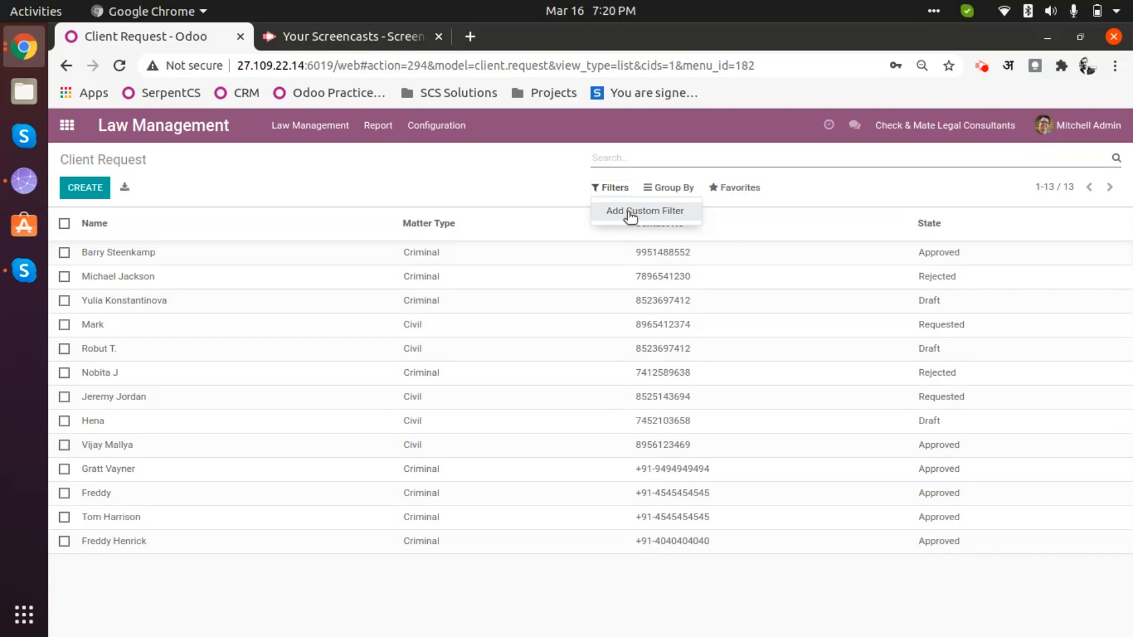
pyautogui.click(630, 216)
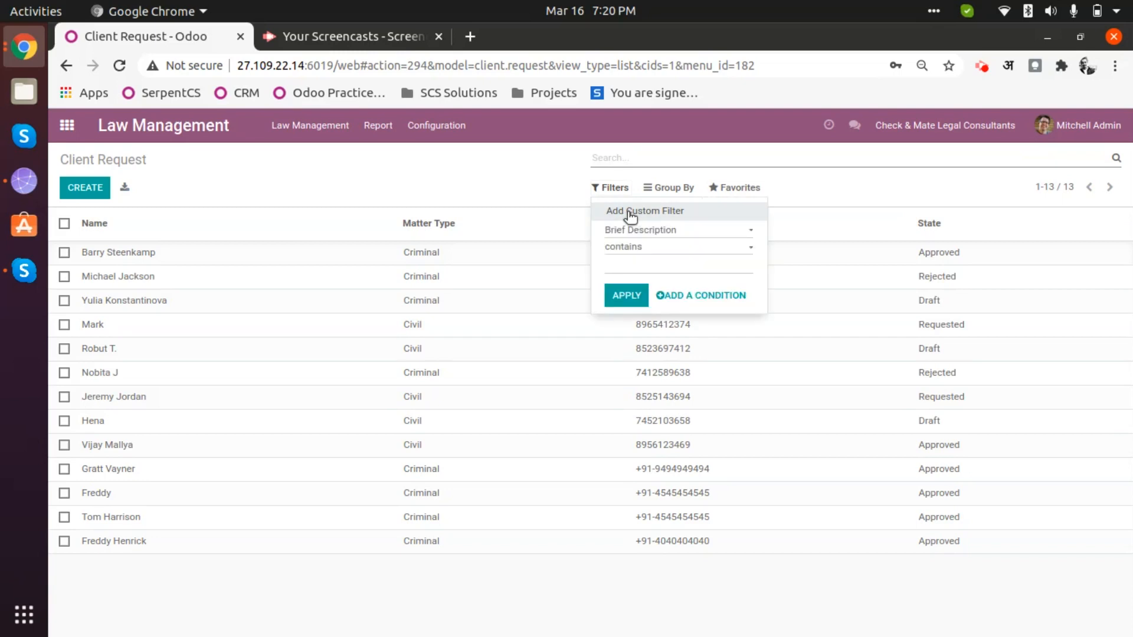
pyautogui.click(658, 233)
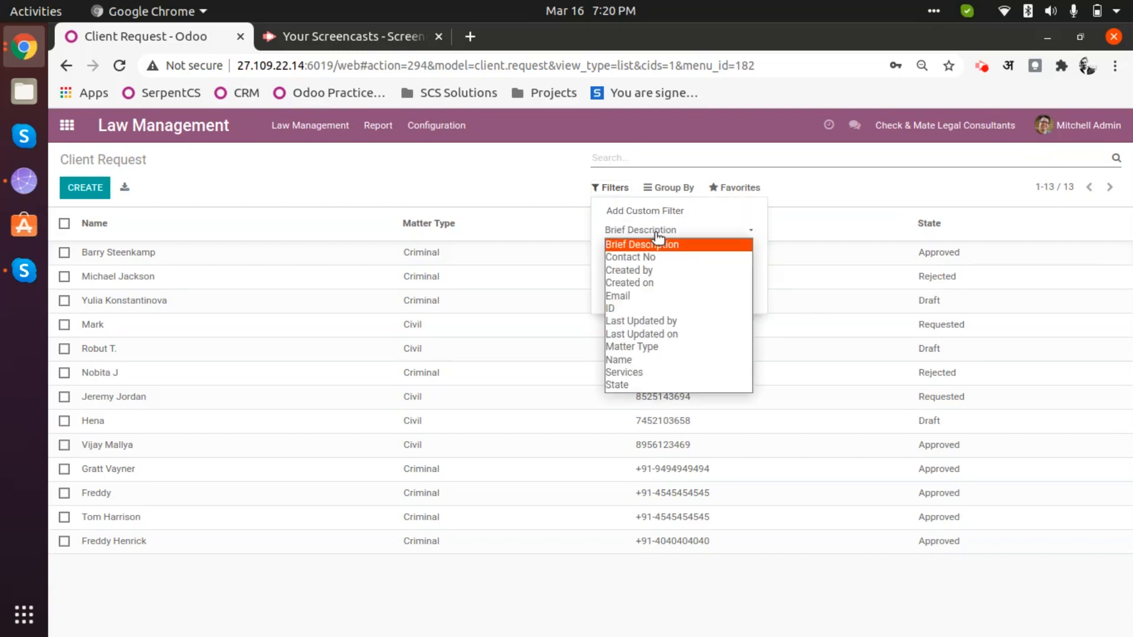
pyautogui.click(639, 382)
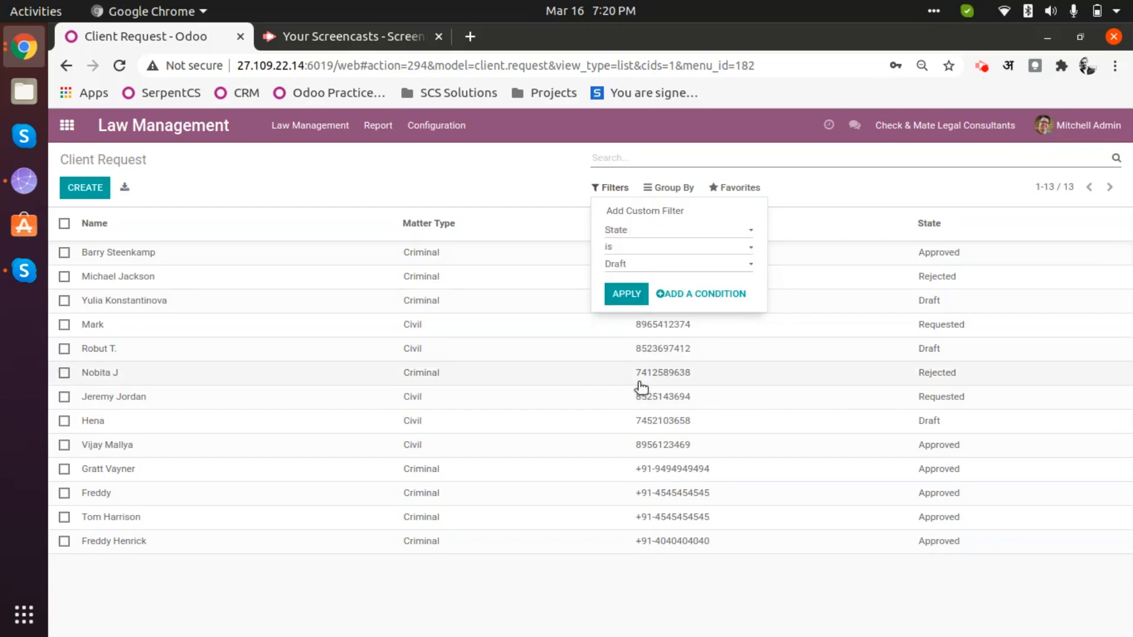
pyautogui.click(646, 263)
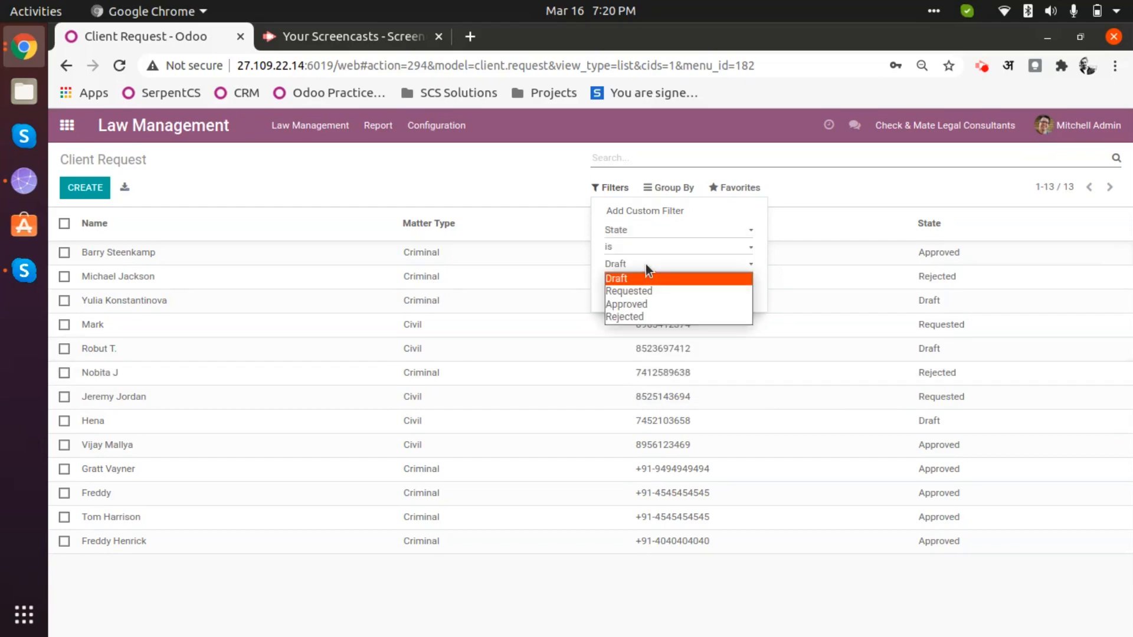
pyautogui.click(643, 305)
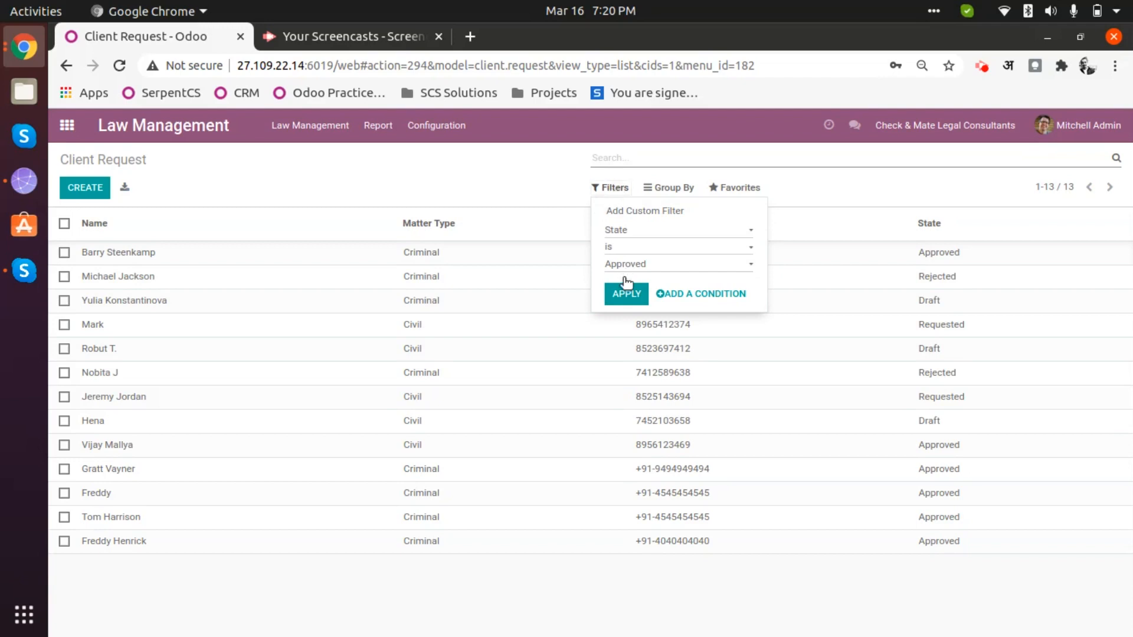
pyautogui.click(626, 293)
pyautogui.click(760, 460)
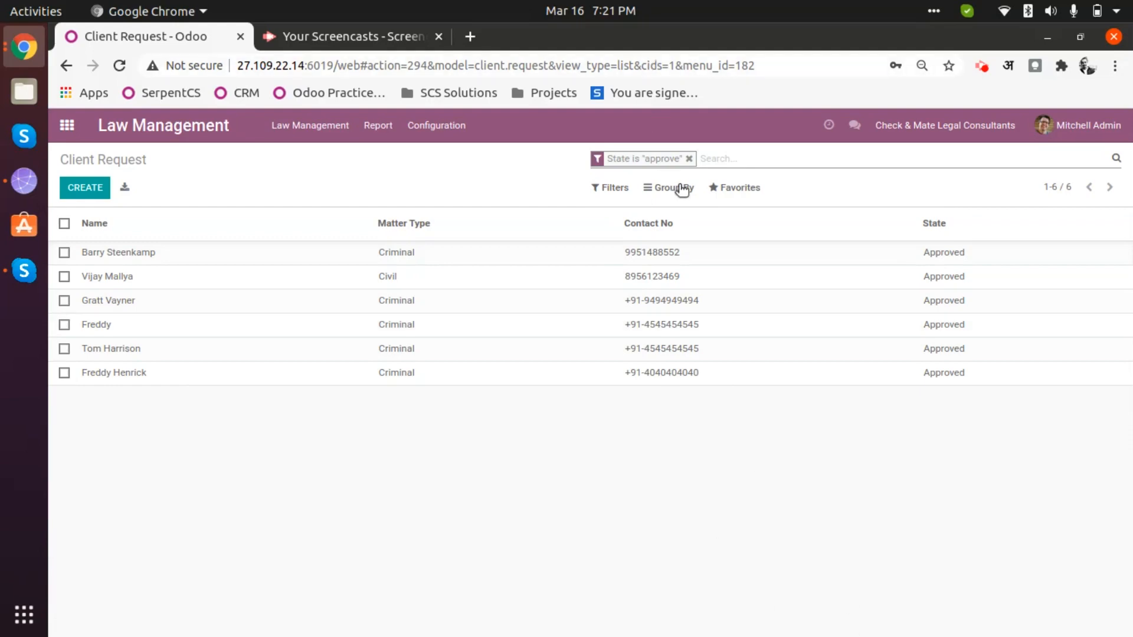
pyautogui.click(688, 158)
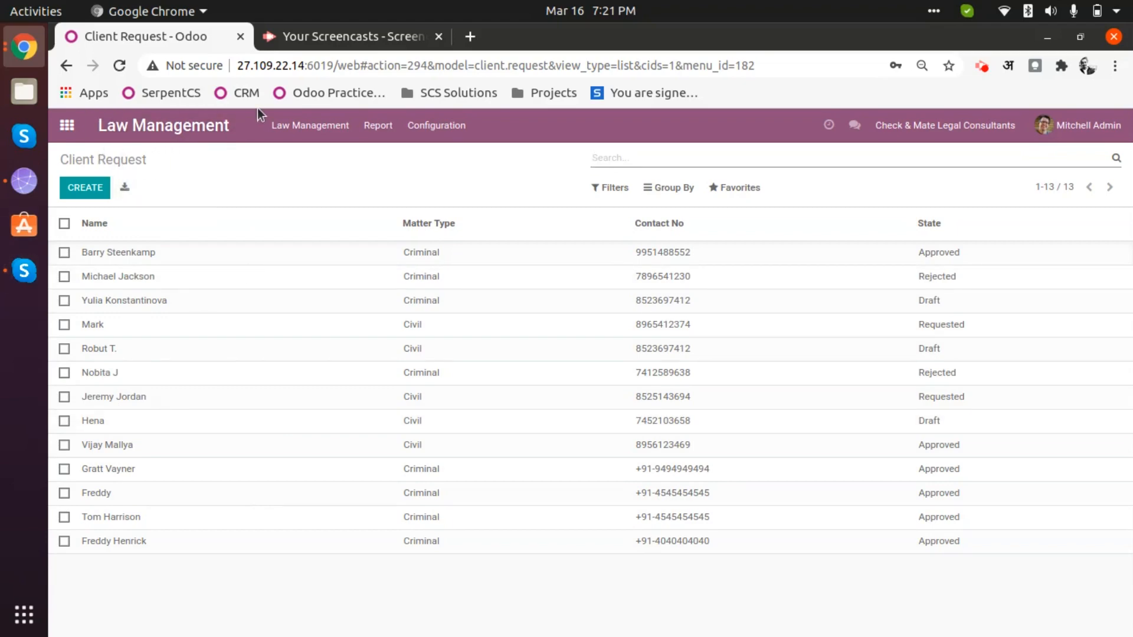
# - Switch from Client Requests to the Clients page via the Law Management menu
pyautogui.click(309, 123)
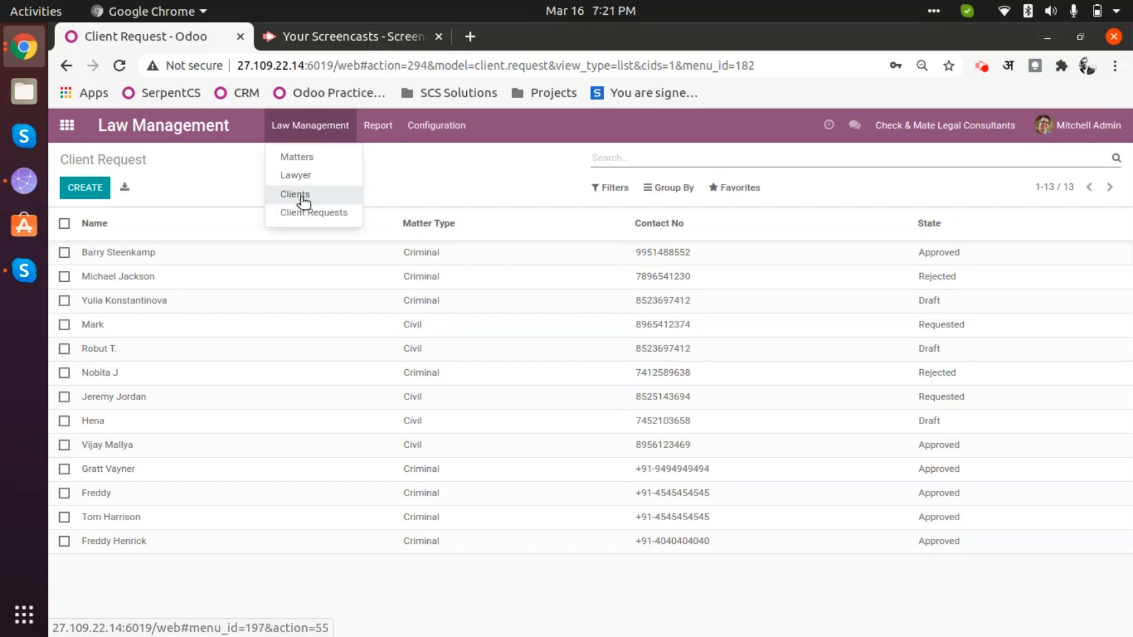
pyautogui.click(108, 563)
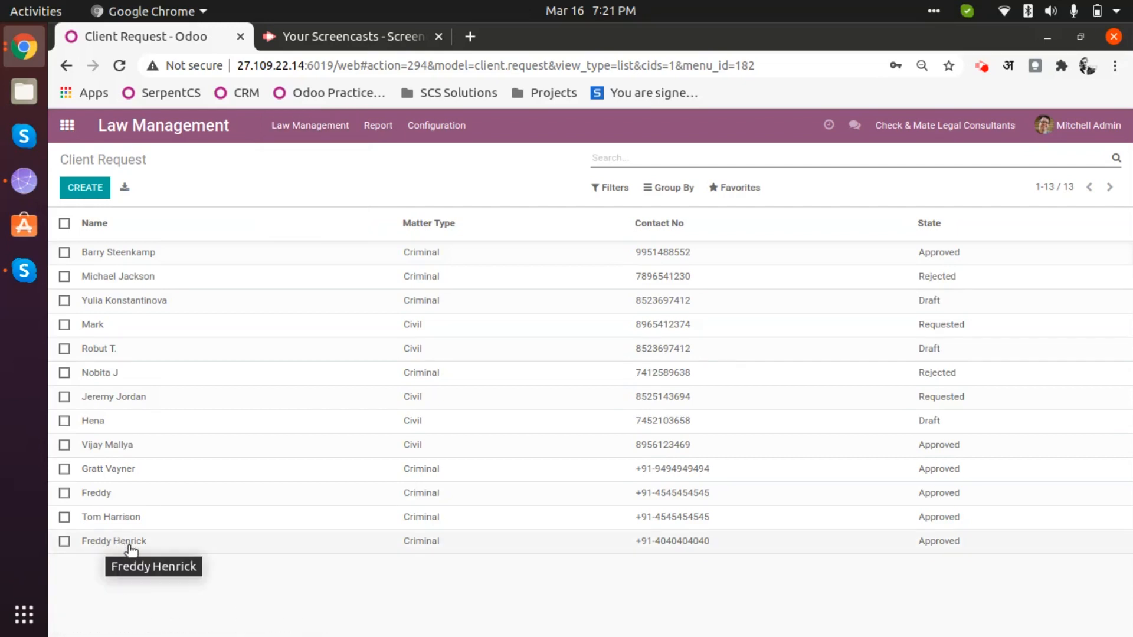
pyautogui.click(310, 127)
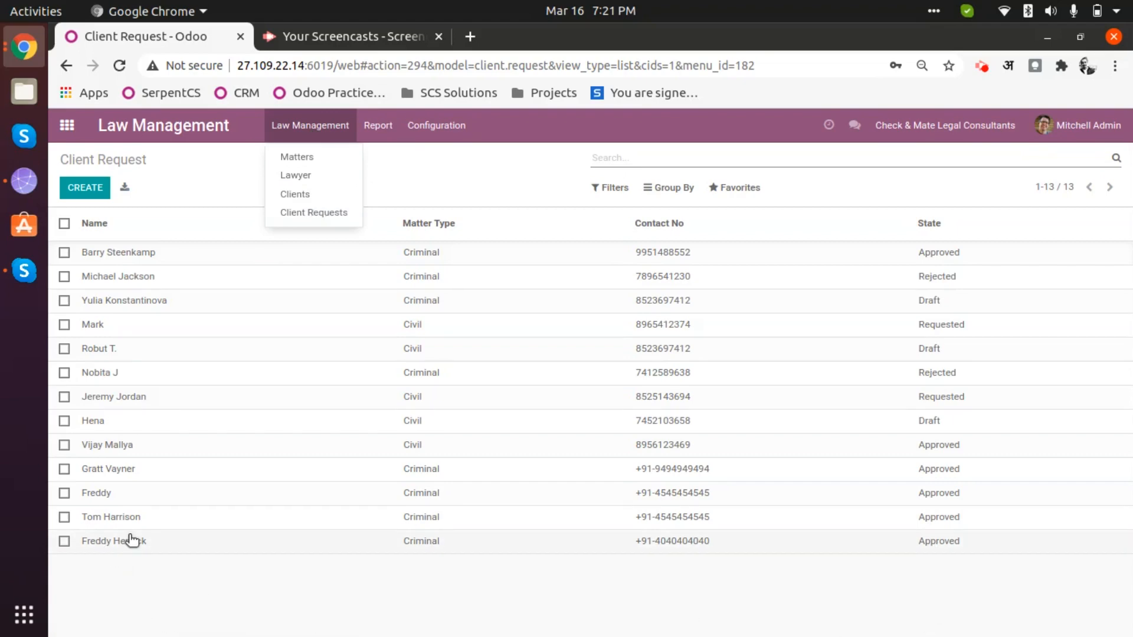
pyautogui.click(295, 196)
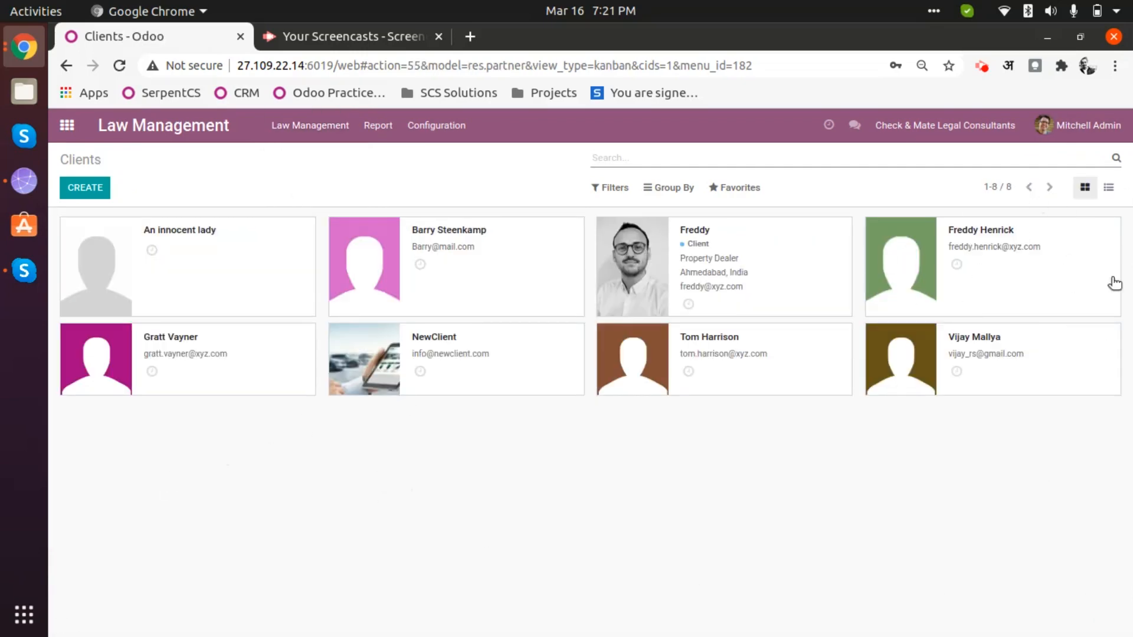
# - Open the green-avatar client's record and put it into edit mode
pyautogui.click(1039, 249)
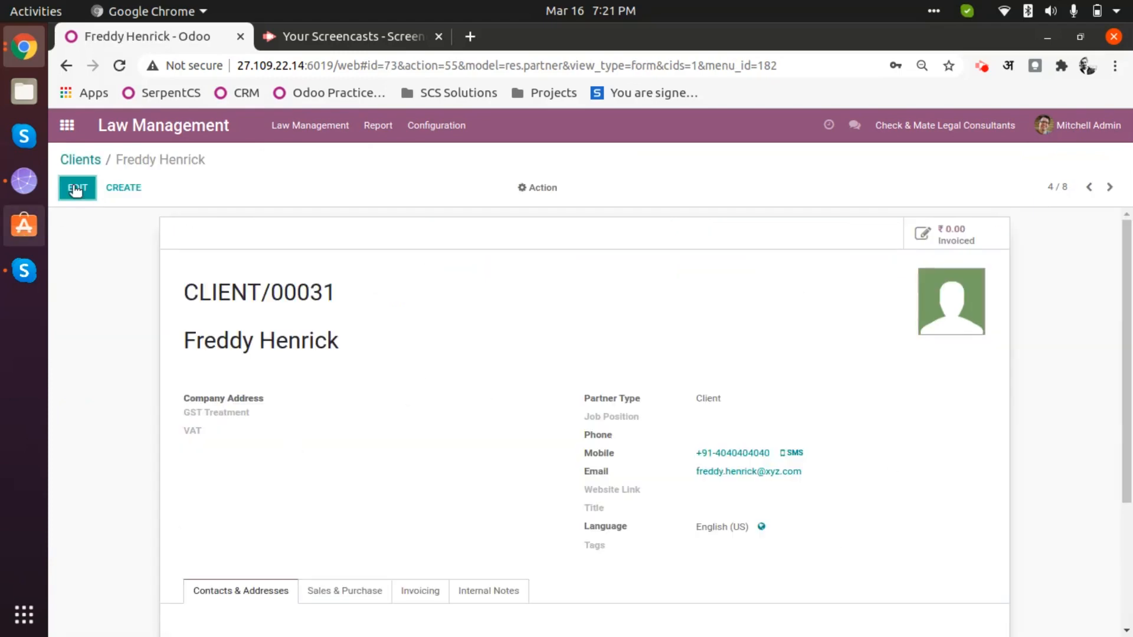
pyautogui.click(87, 188)
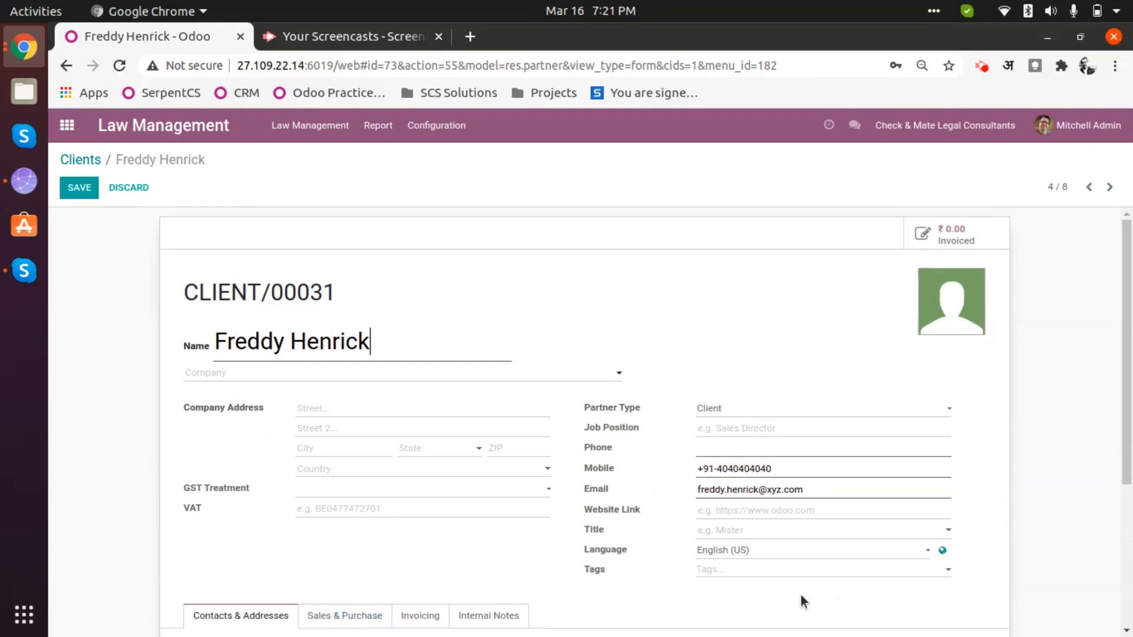
pyautogui.scroll(-4, 802, 595)
pyautogui.scroll(2, 288, 323)
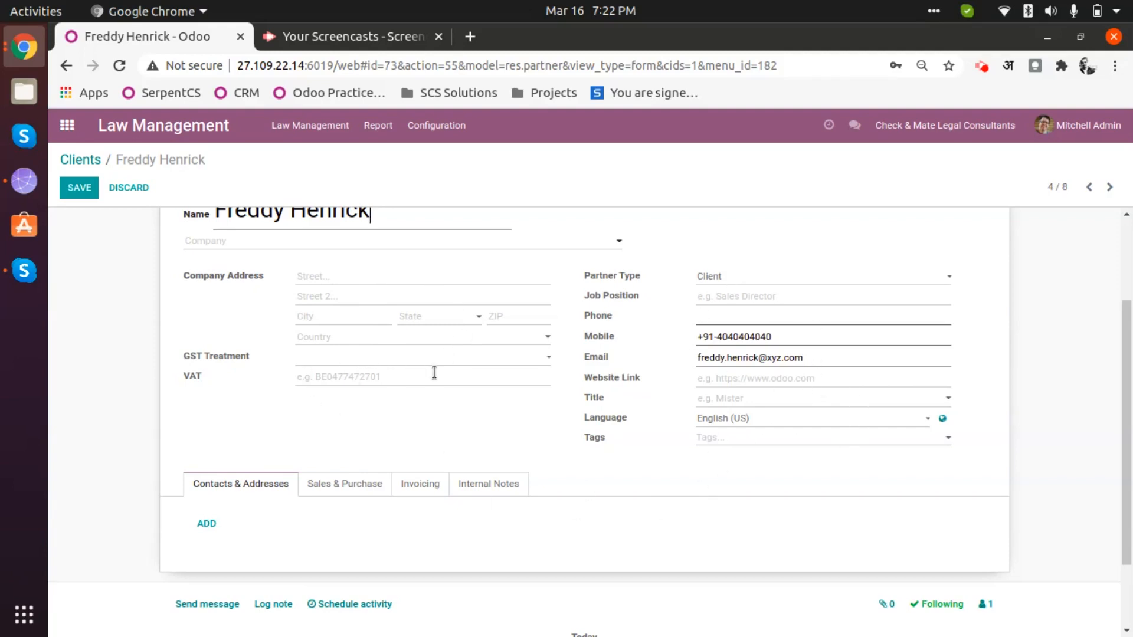
# - Copy the client's Mobile number into the required Phone field and save the record
pyautogui.click(92, 187)
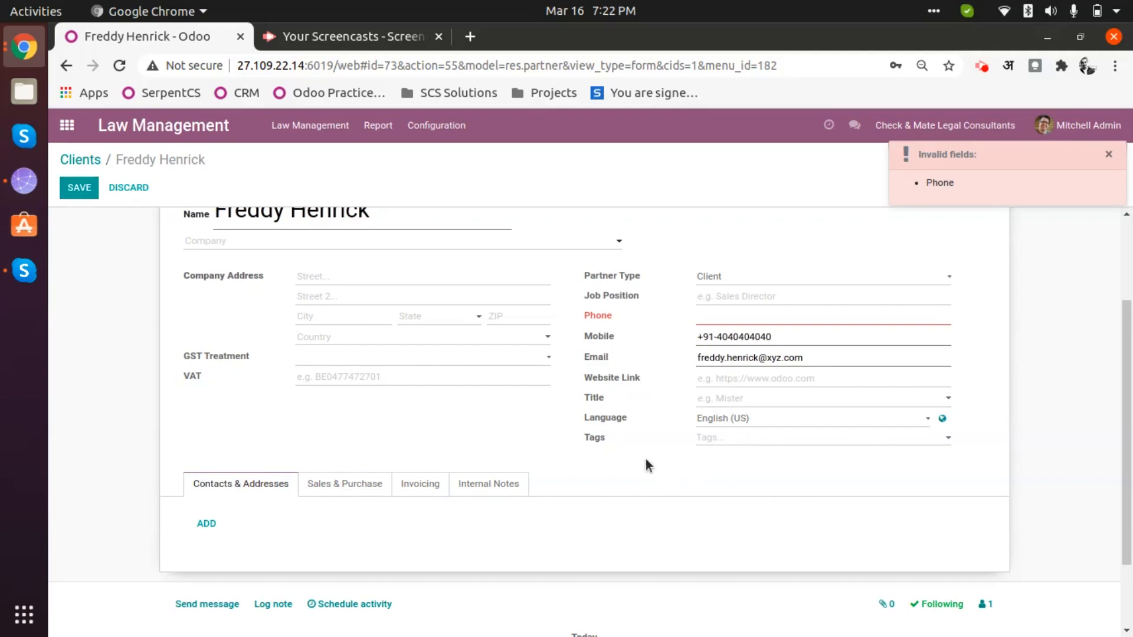
pyautogui.tripleClick(748, 338)
pyautogui.hotkey('ctrl', 'c')
pyautogui.click(736, 317)
pyautogui.hotkey('ctrl', 'v')
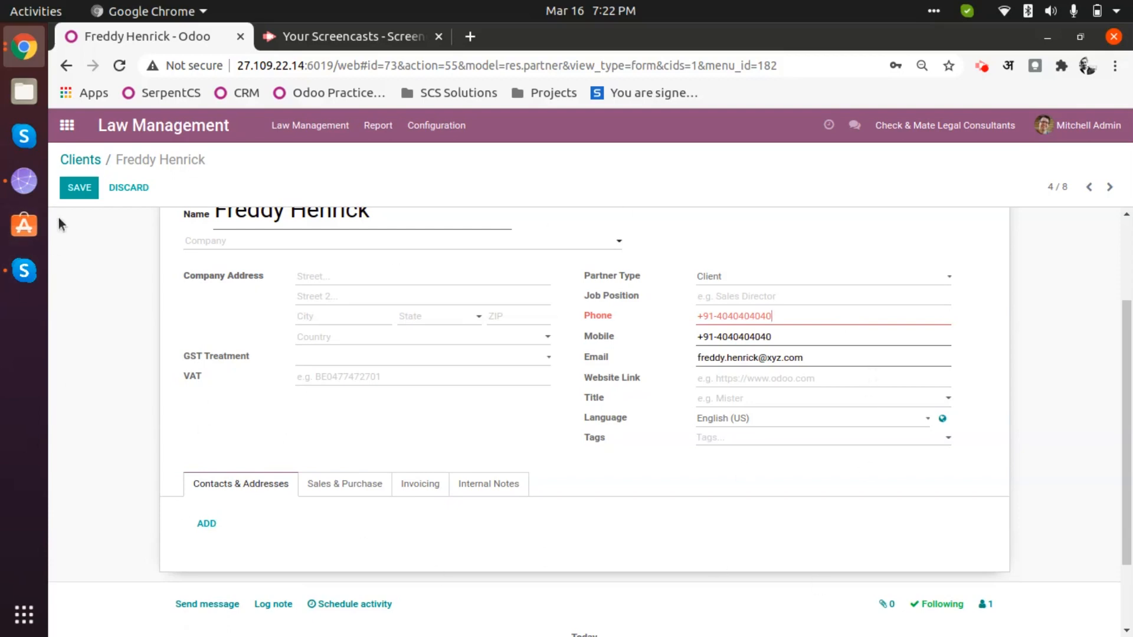
pyautogui.click(81, 187)
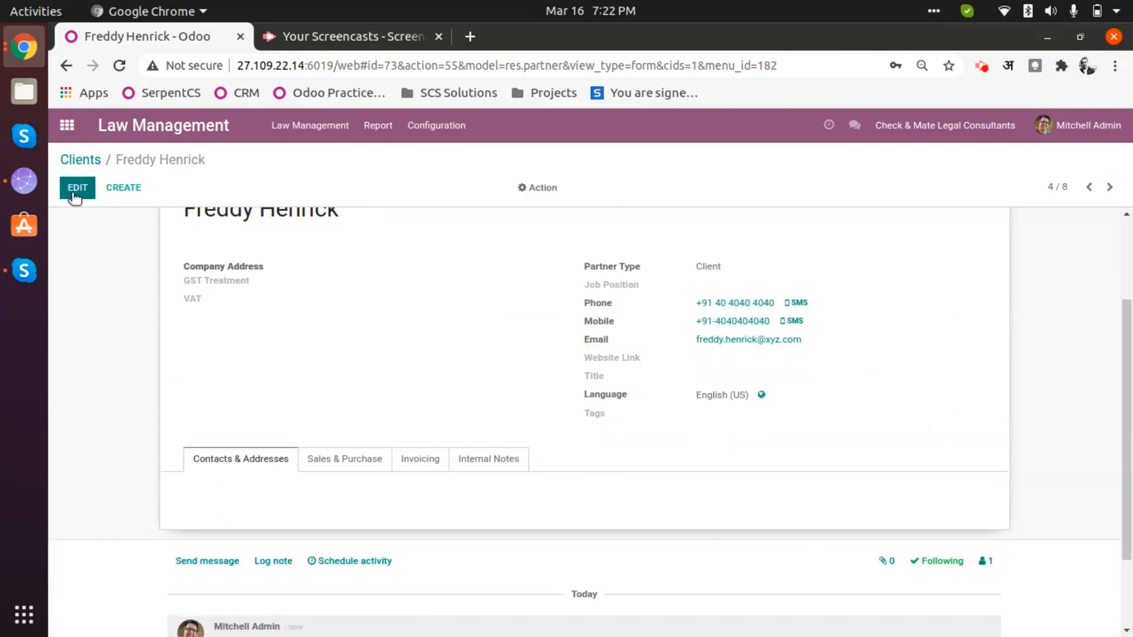
# - Return to the Clients overview, briefly passing through the Client Requests list
pyautogui.click(82, 160)
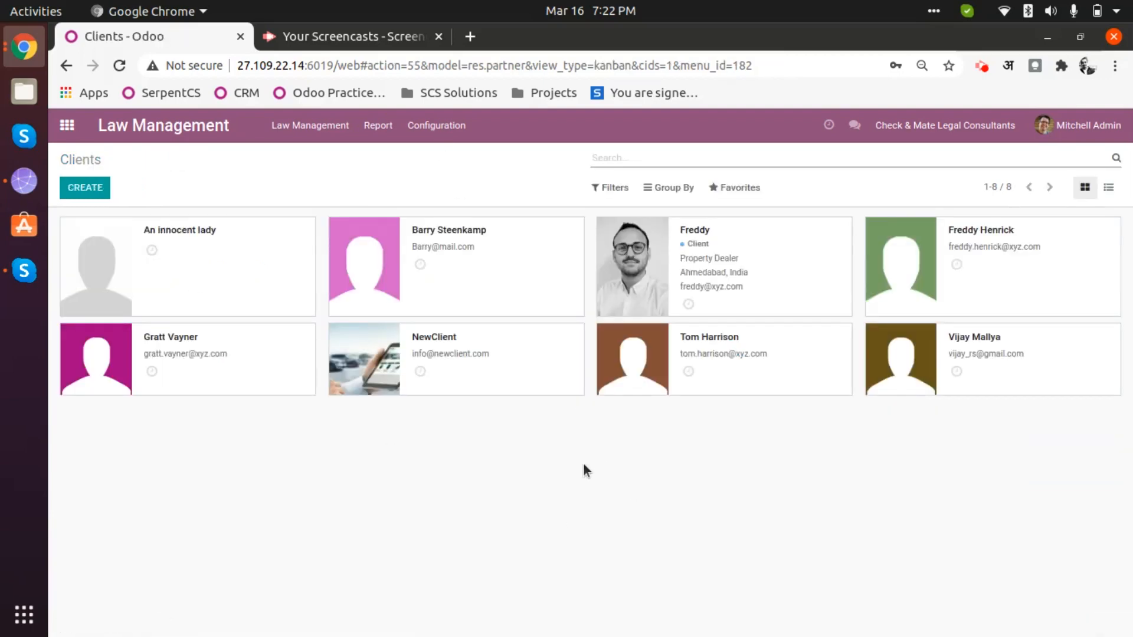
pyautogui.click(308, 125)
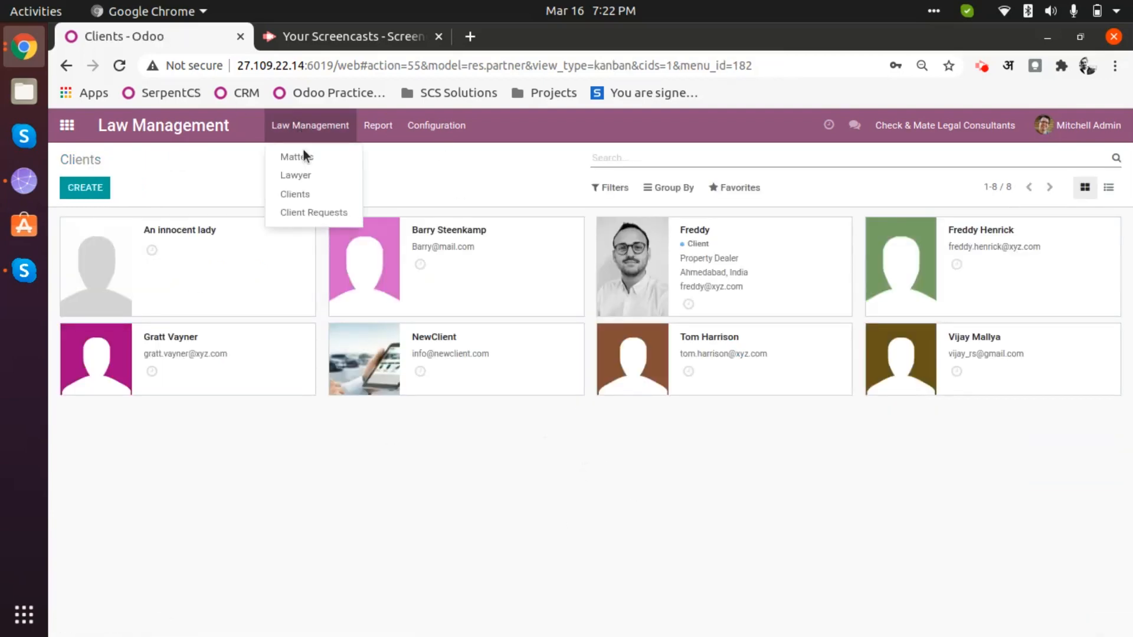
pyautogui.click(308, 217)
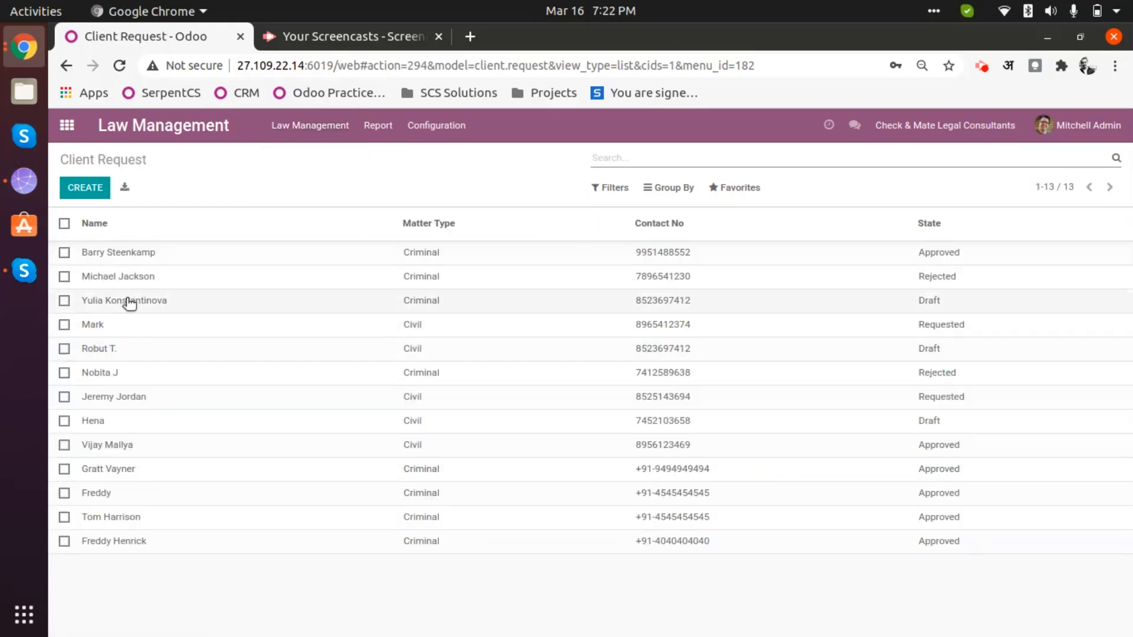
pyautogui.click(283, 137)
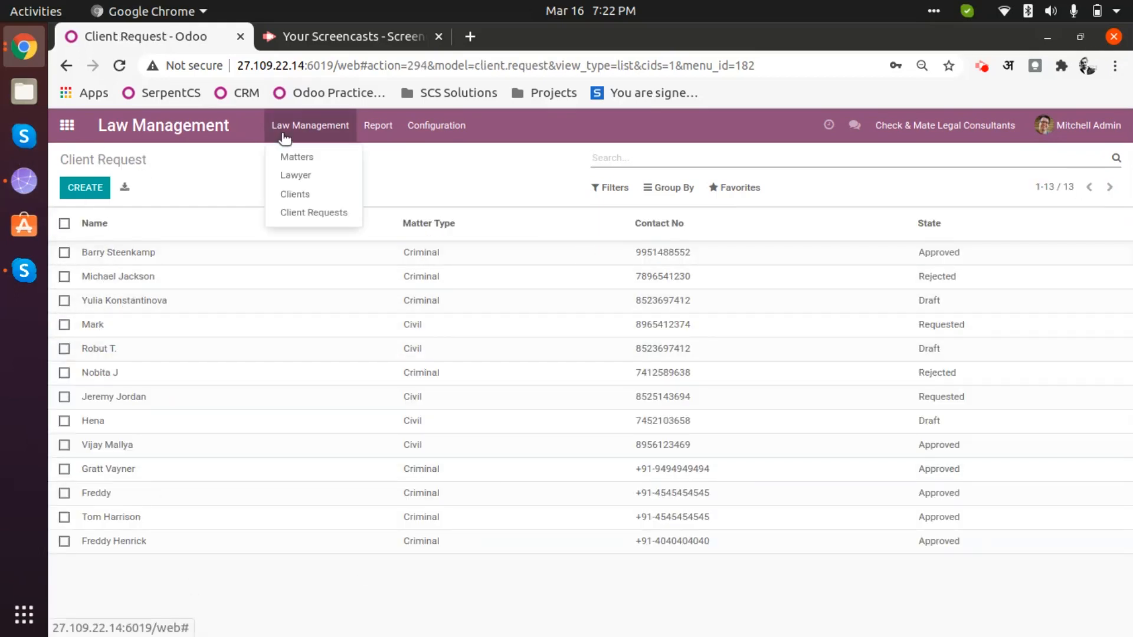
pyautogui.click(313, 201)
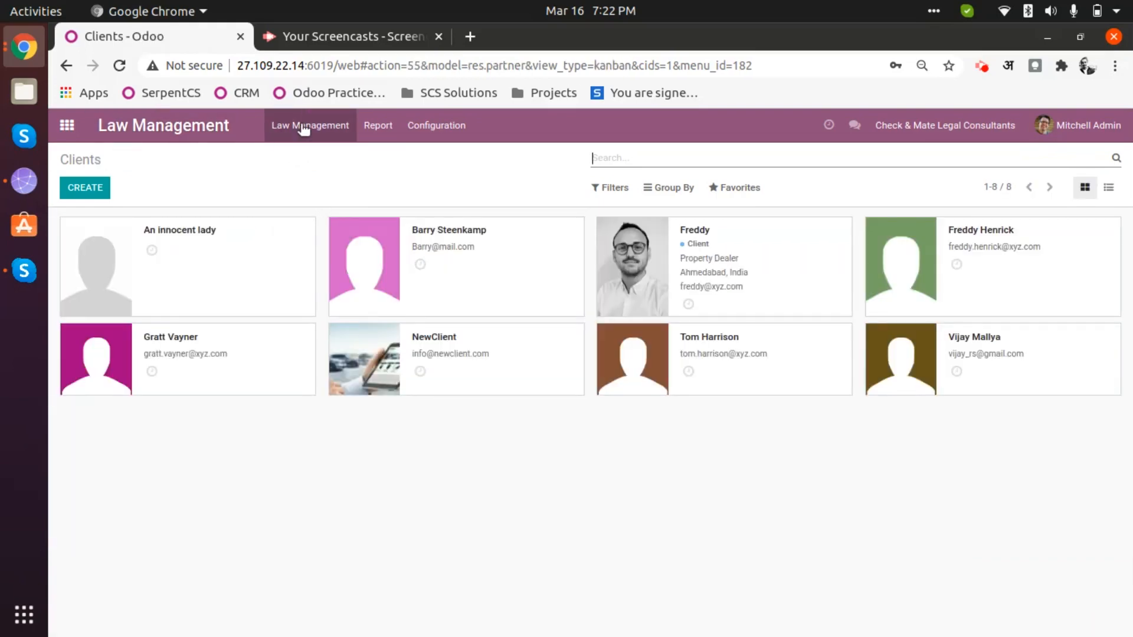
pyautogui.click(303, 126)
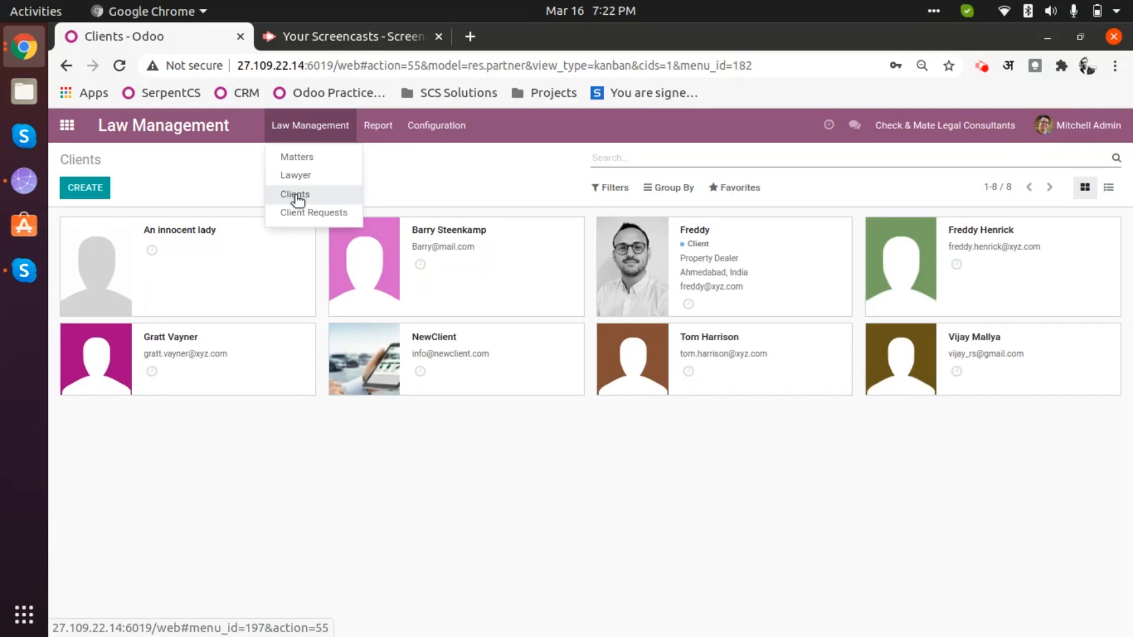
pyautogui.click(421, 180)
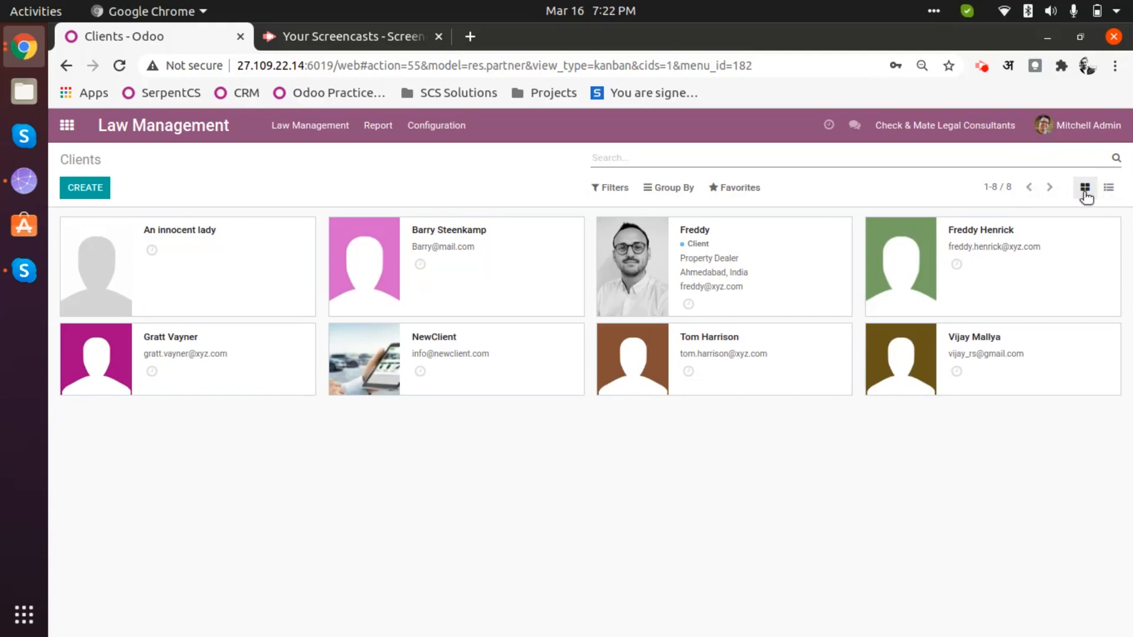
# - Switch the Clients view to a table and back to kanban cards
pyautogui.click(1109, 188)
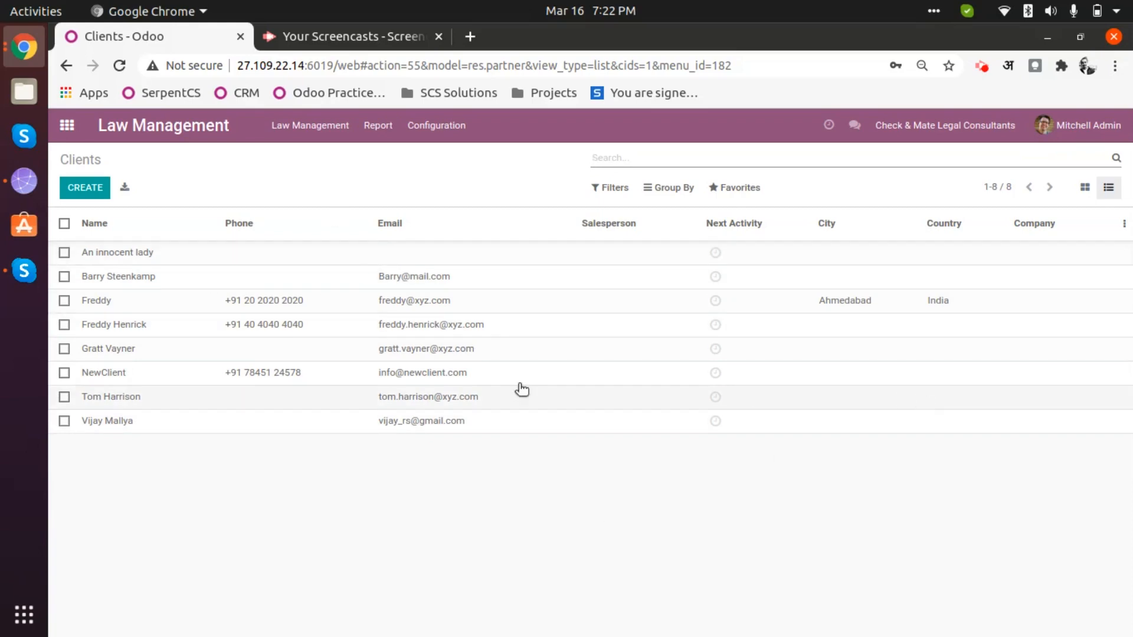
pyautogui.click(1085, 189)
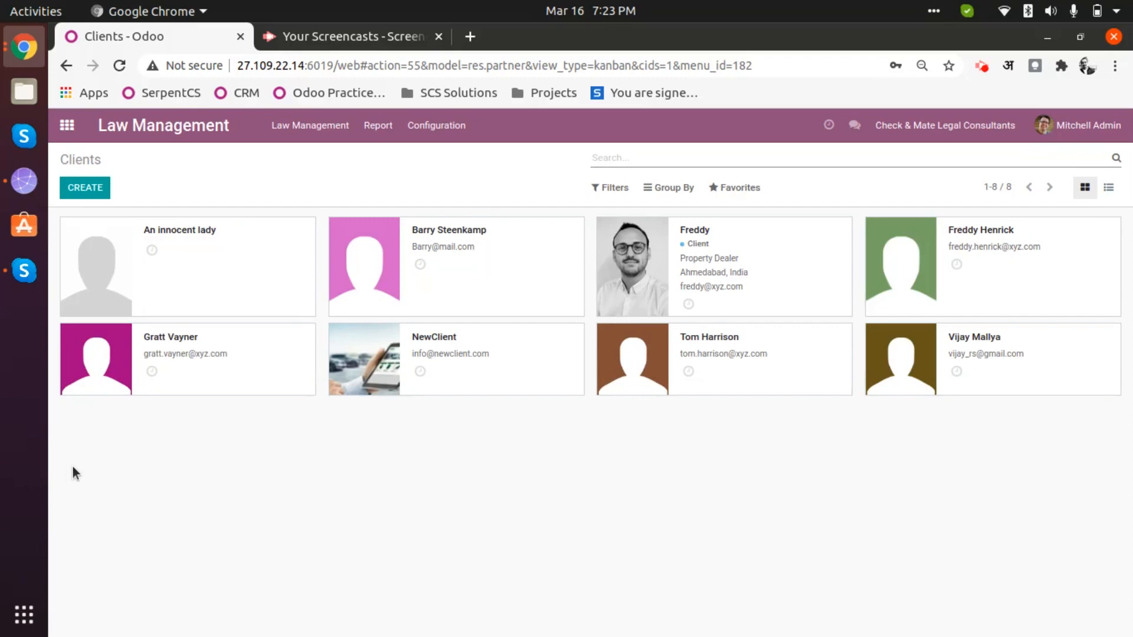
pyautogui.click(274, 125)
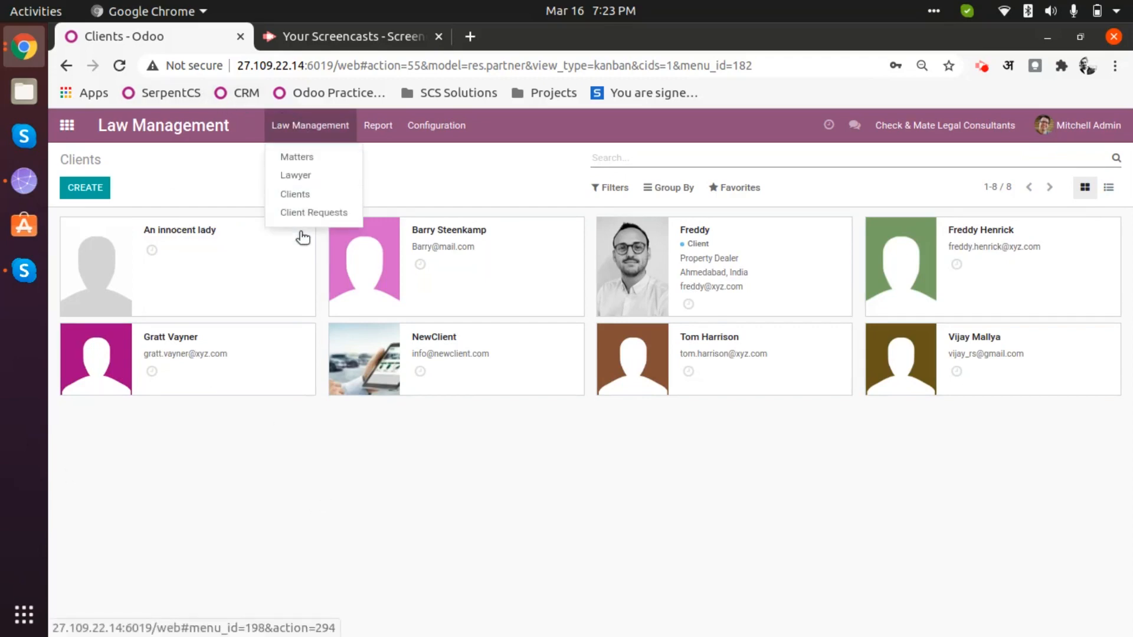
# - Go to the Matters list and create a new Draft matter
pyautogui.click(314, 158)
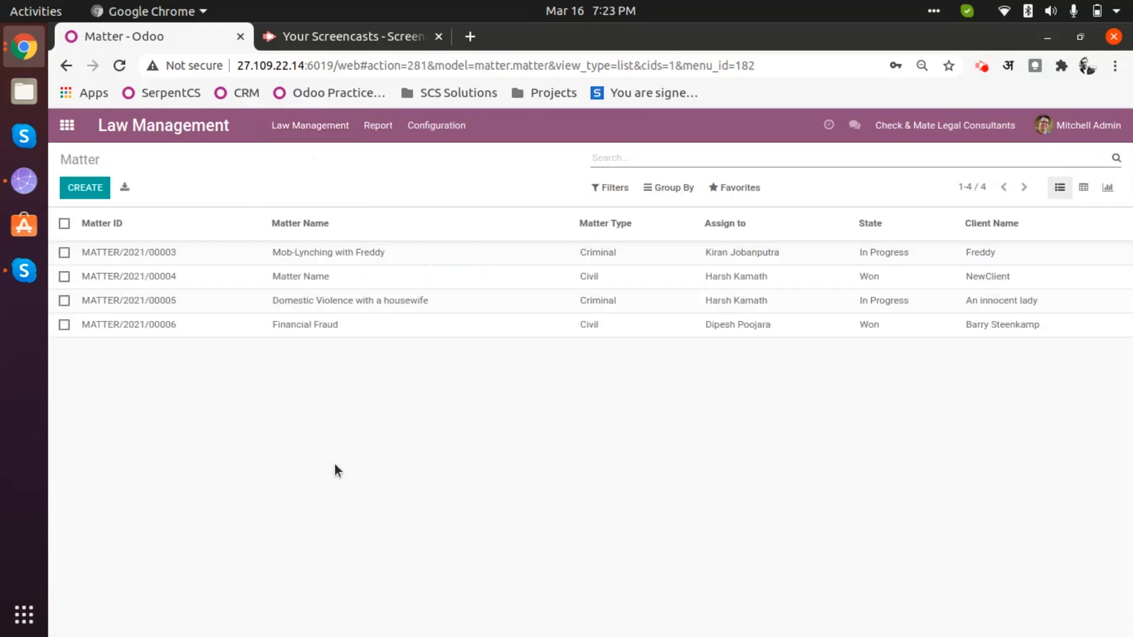
pyautogui.click(92, 189)
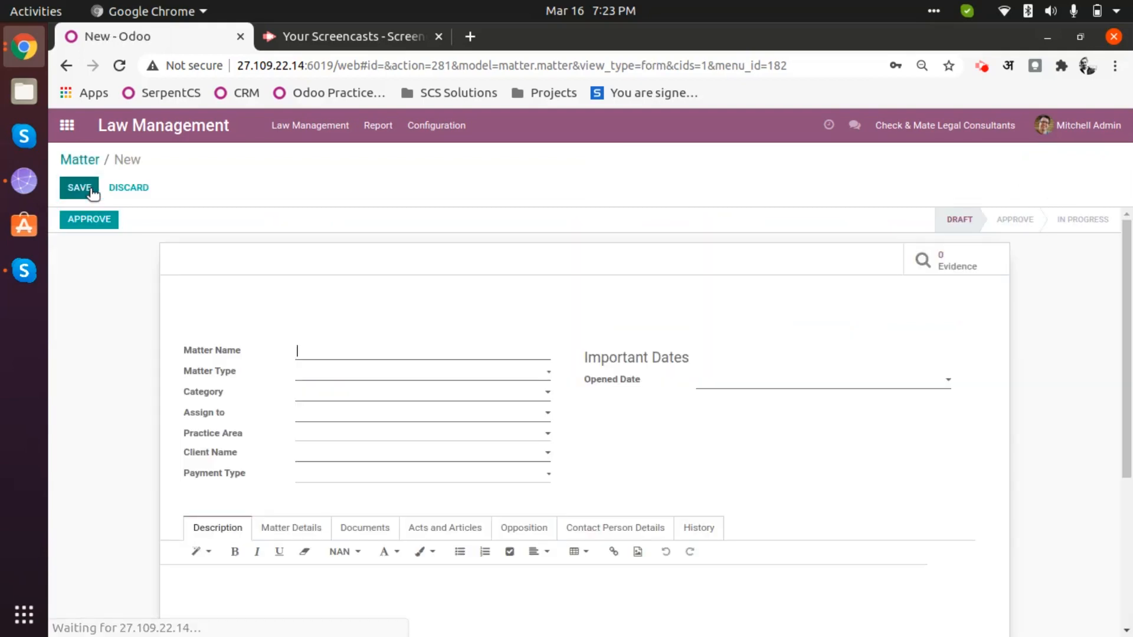
# - Name the matter 'group attacked' followed by the client's name
pyautogui.scroll(-3, 276, 487)
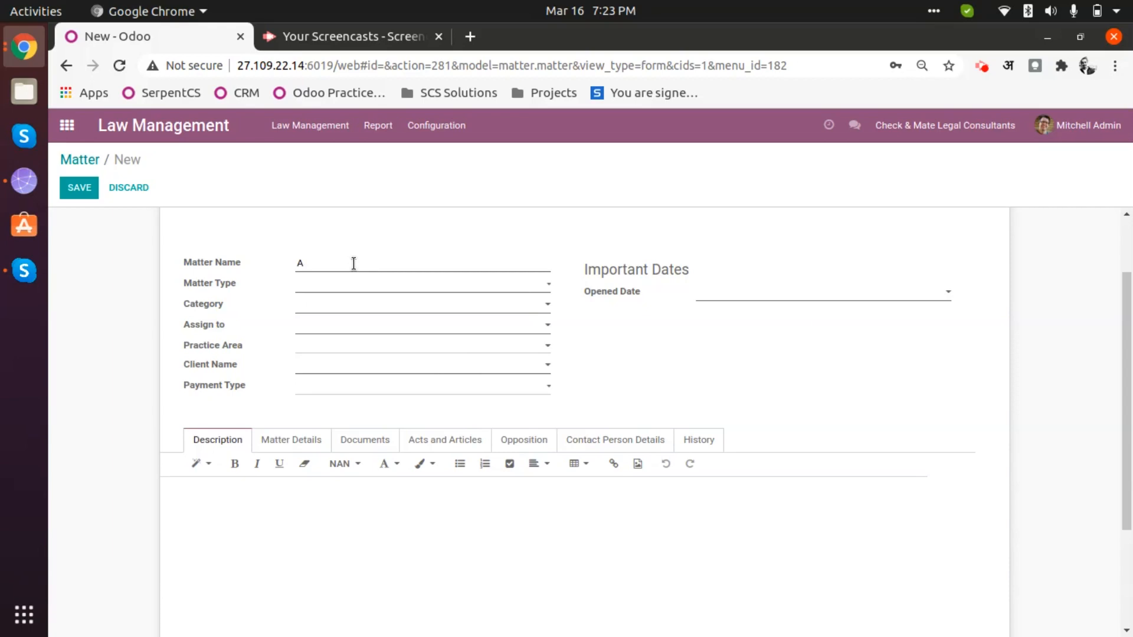
pyautogui.hotkey('ctrl', 'a')
pyautogui.write('group attacked Mr. Fred')
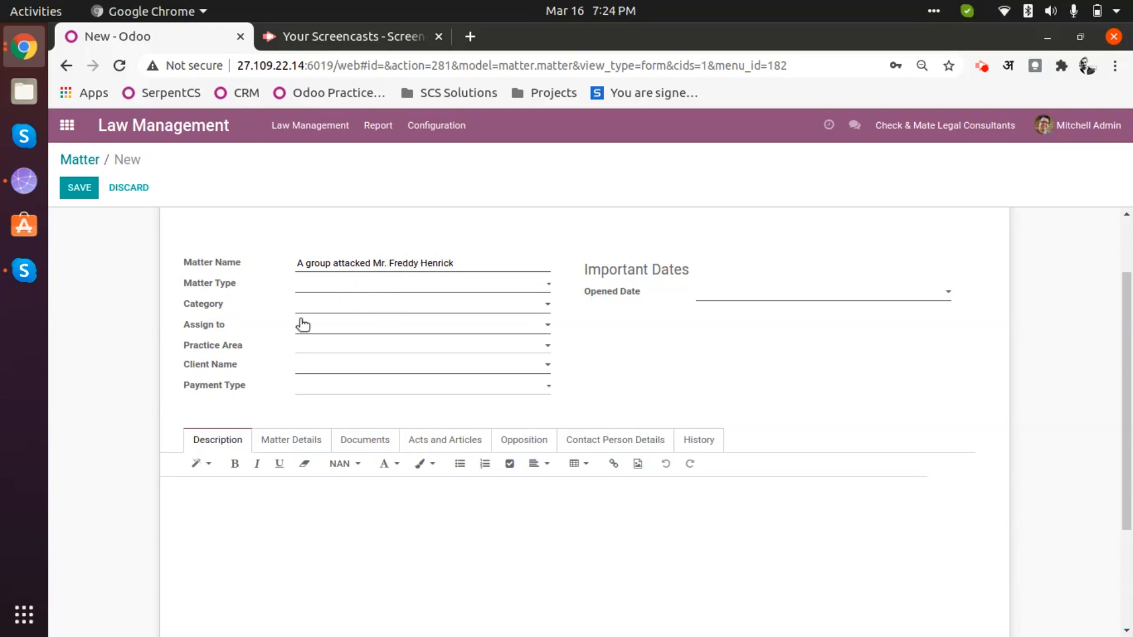
# - Compare the categories offered for the Criminal and Civil matter types
pyautogui.click(339, 284)
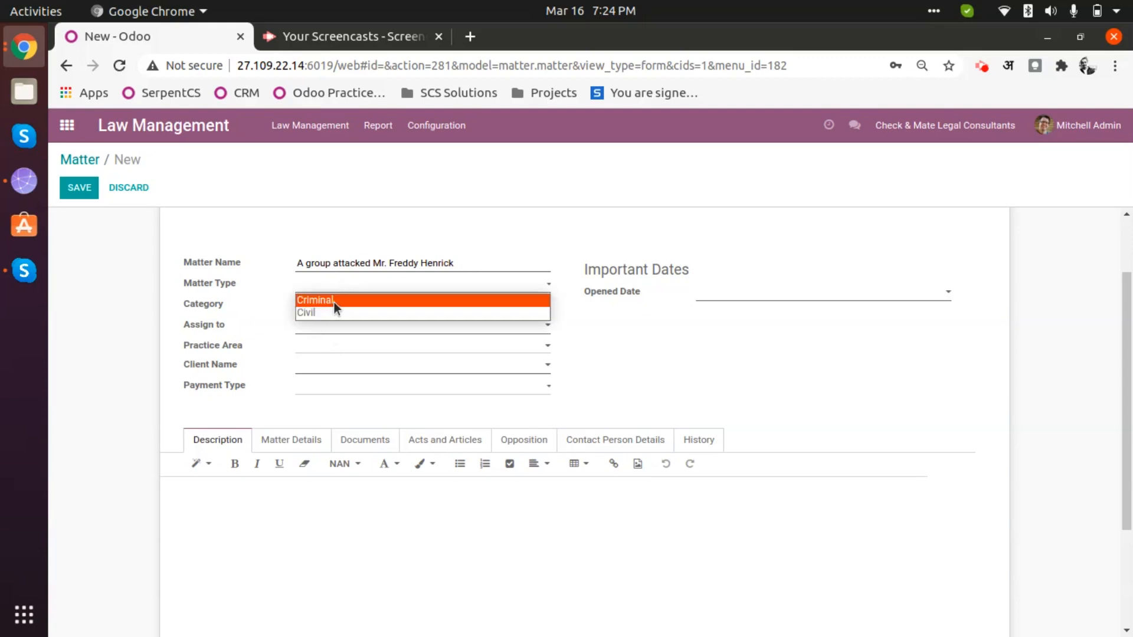
pyautogui.click(334, 301)
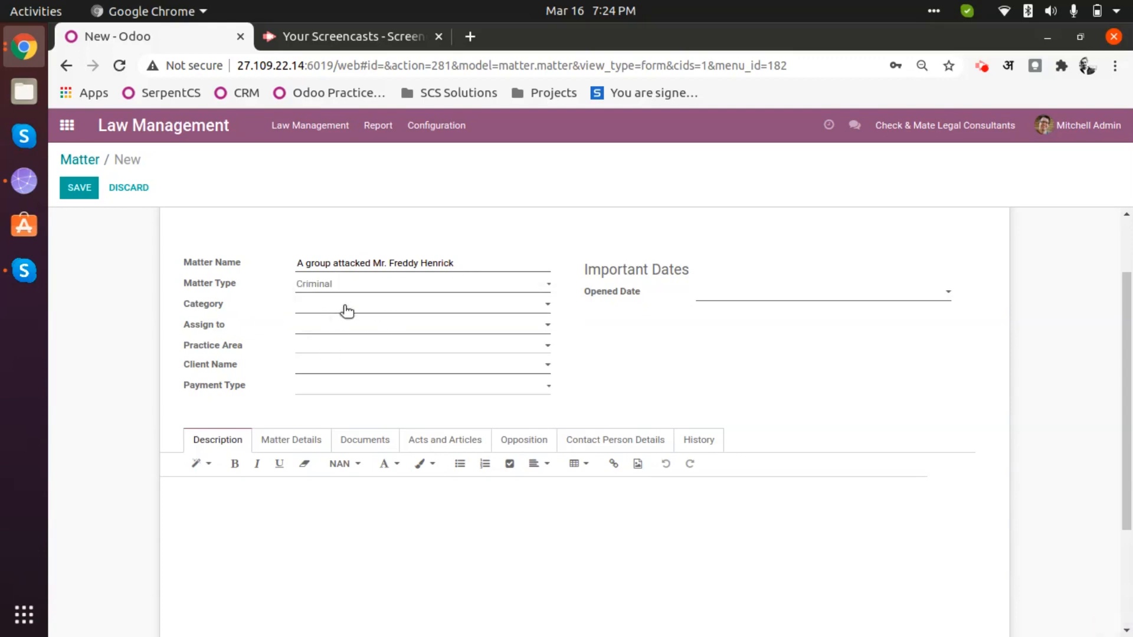
pyautogui.click(347, 311)
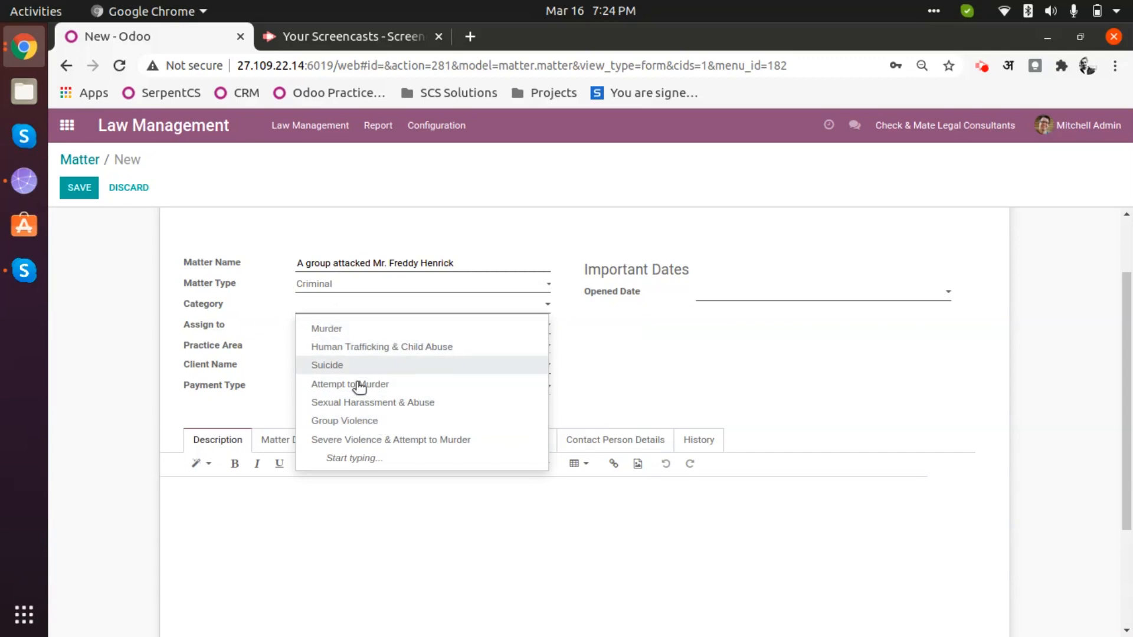
pyautogui.click(350, 289)
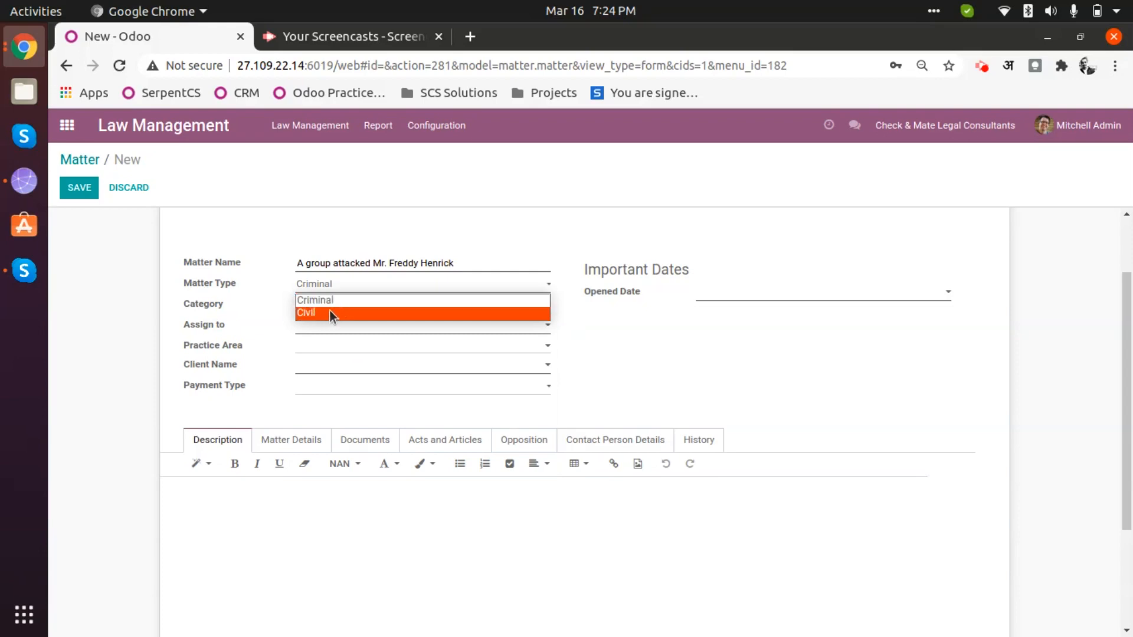
pyautogui.click(336, 312)
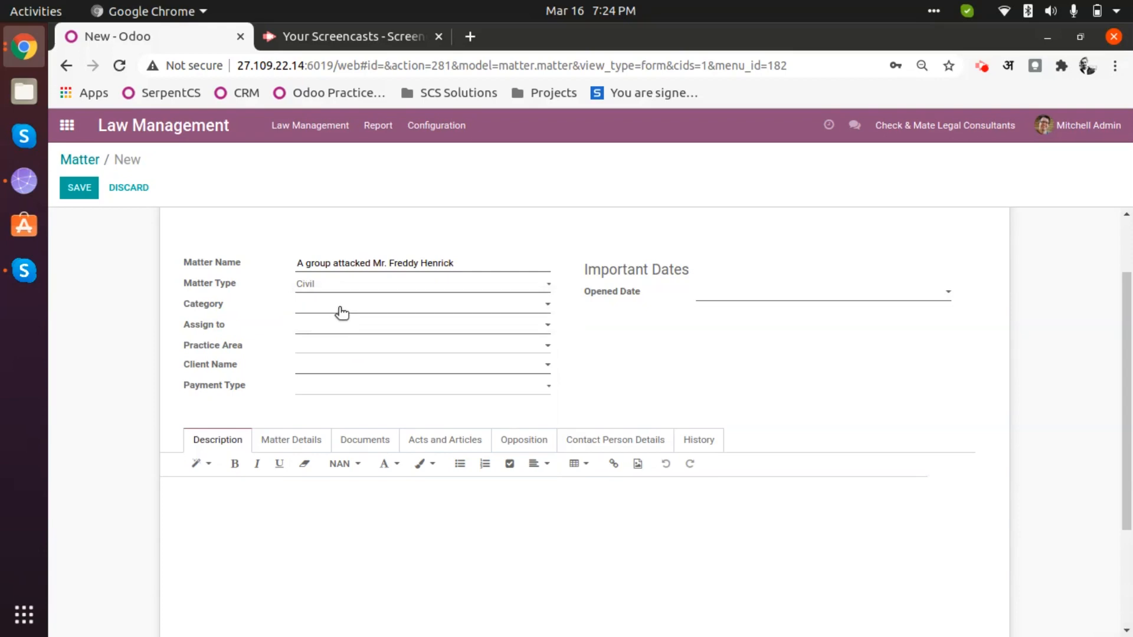
pyautogui.click(342, 313)
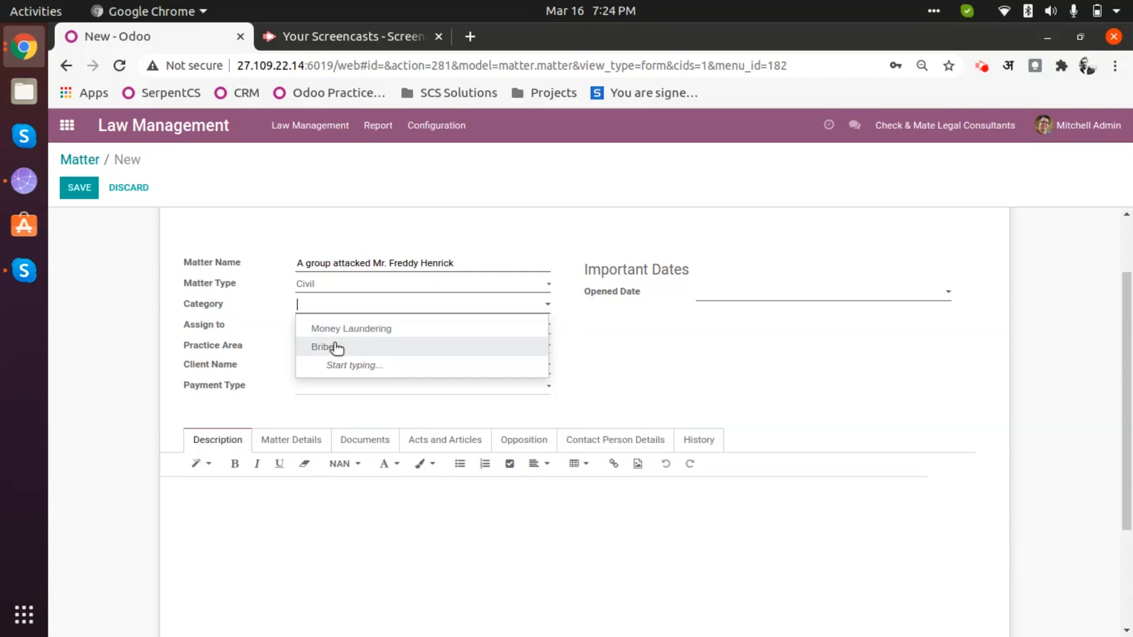
pyautogui.click(338, 286)
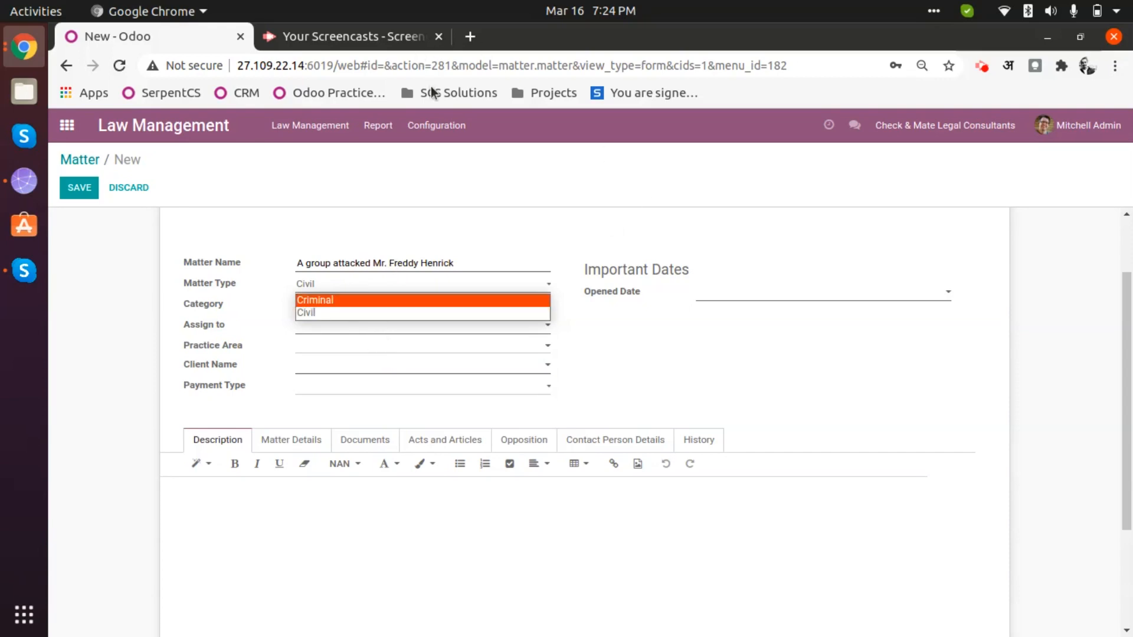
pyautogui.click(444, 123)
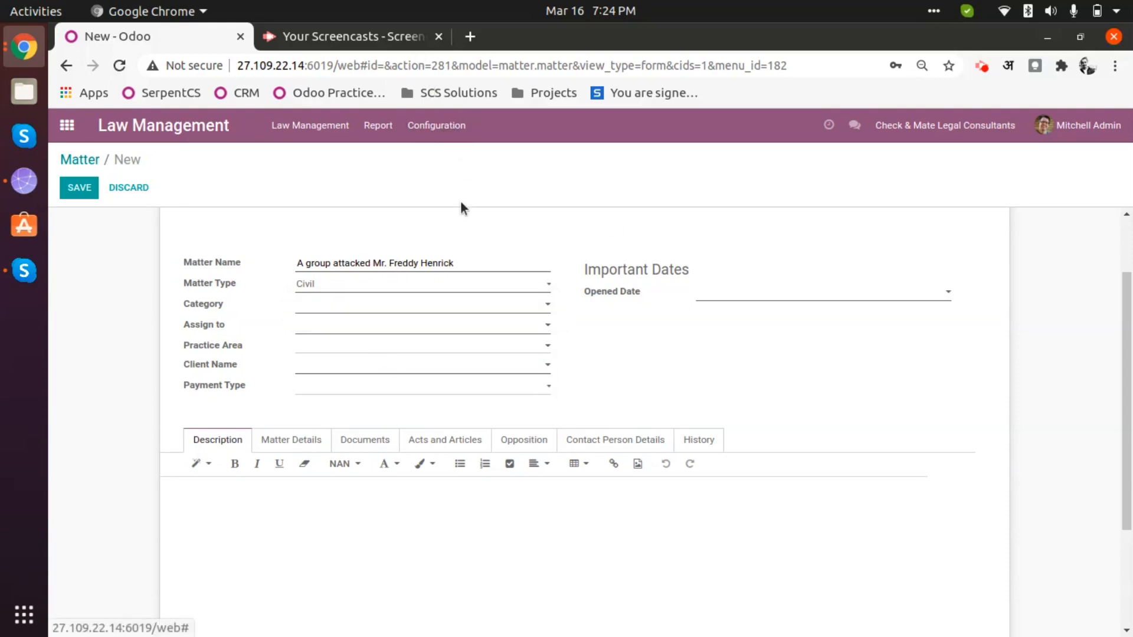
pyautogui.click(447, 124)
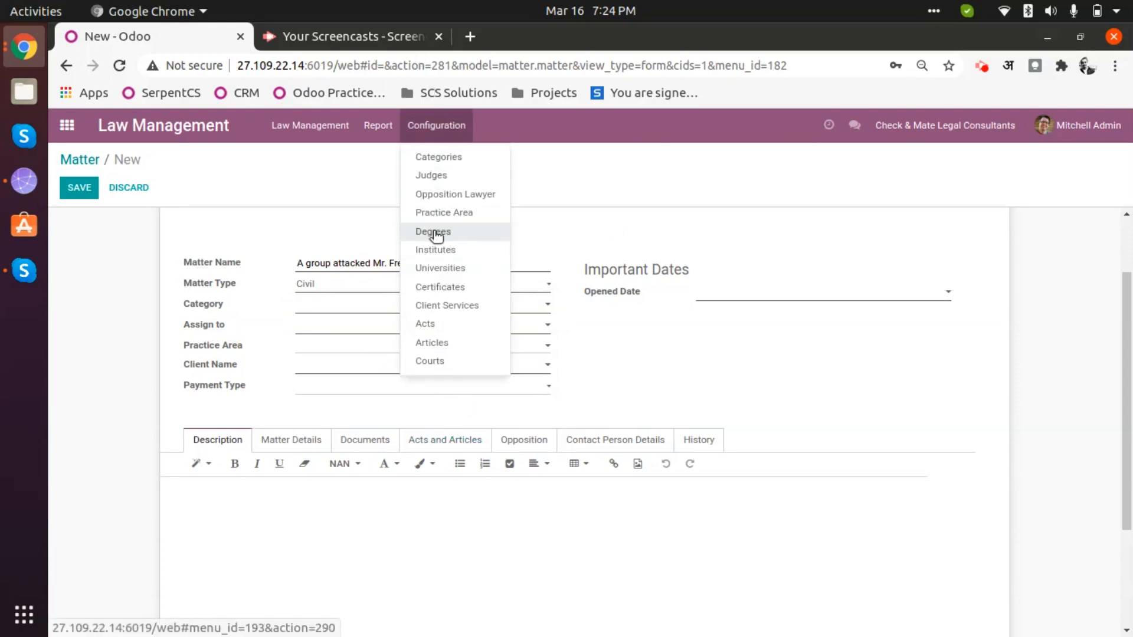
pyautogui.click(572, 177)
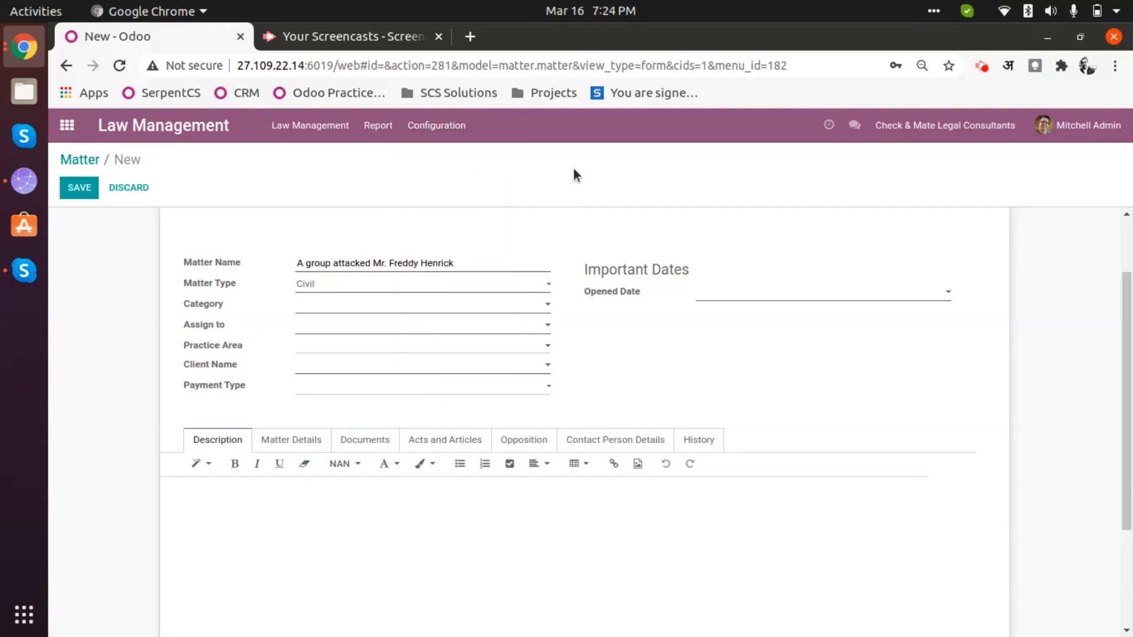
# - Set the matter type to Criminal and the category to Group Violence
pyautogui.click(341, 291)
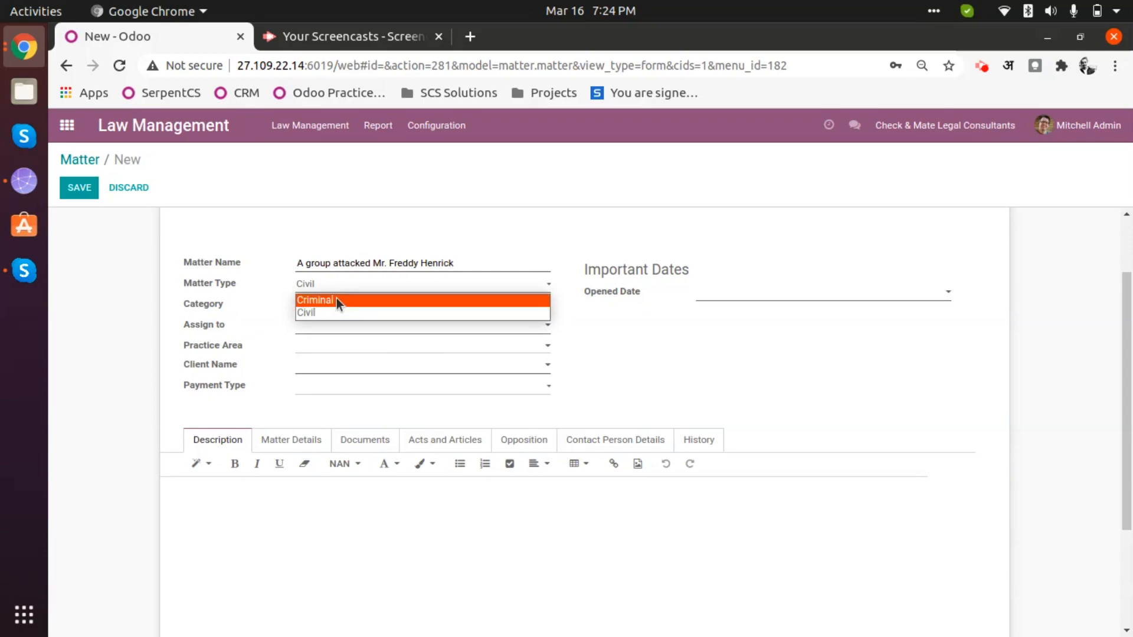
pyautogui.click(337, 299)
pyautogui.click(347, 304)
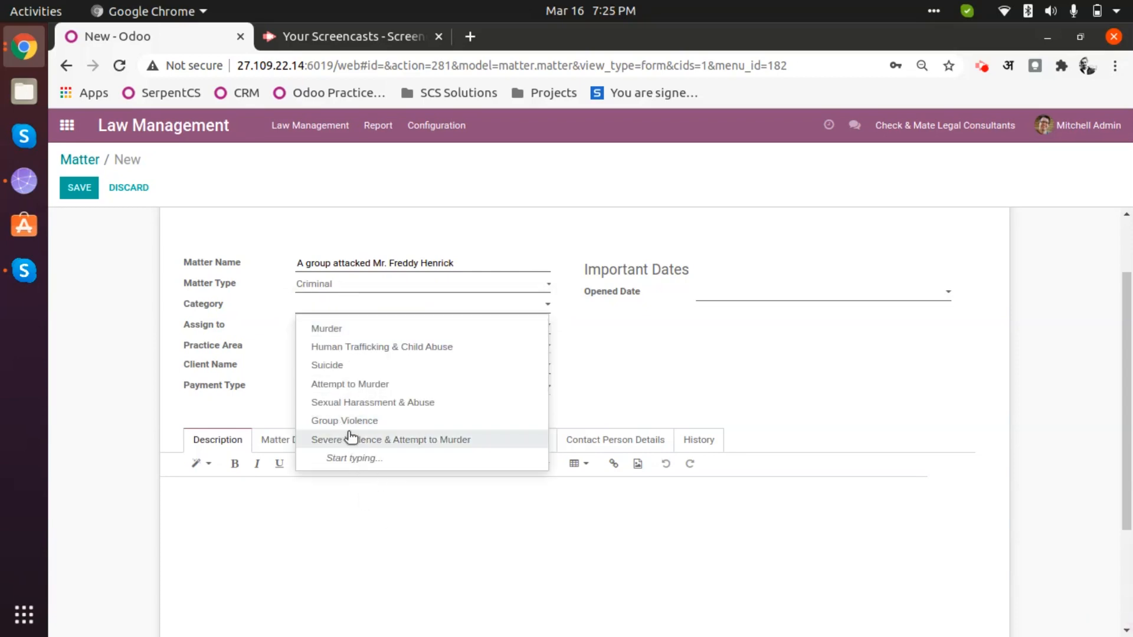
pyautogui.click(389, 419)
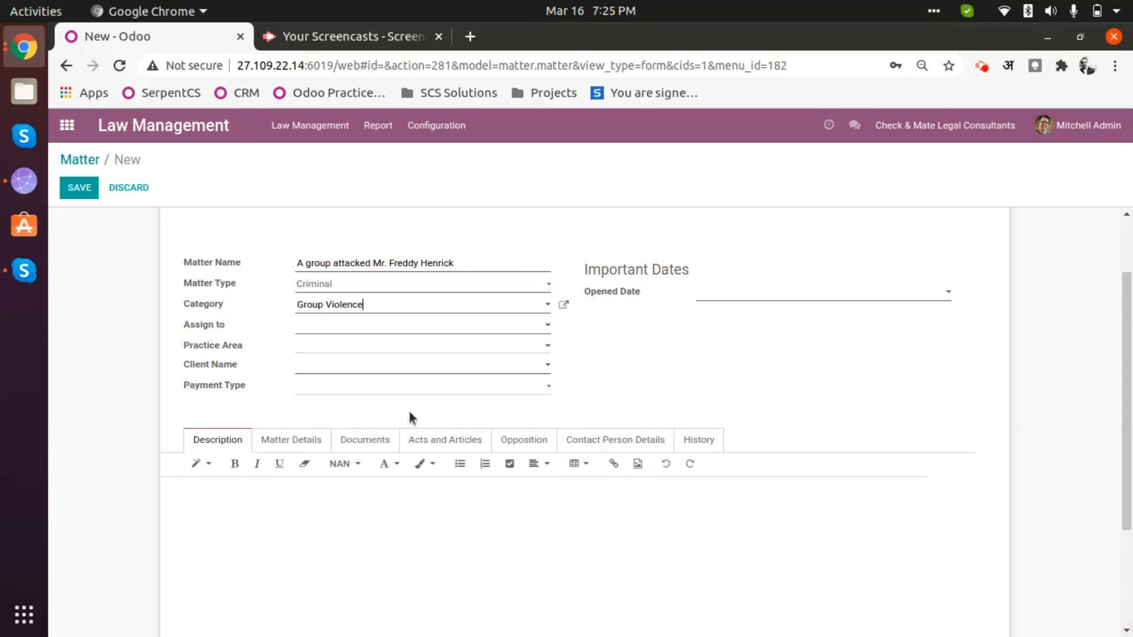
# - Keep the Group Violence category and assign the matter to a staff member
pyautogui.click(371, 306)
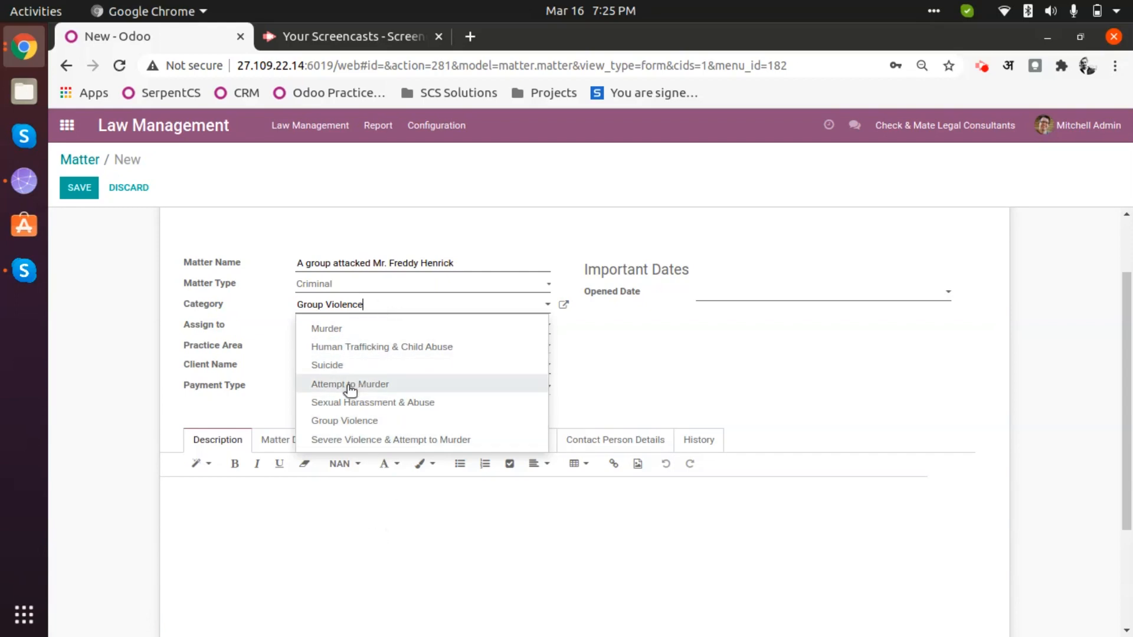
pyautogui.click(363, 421)
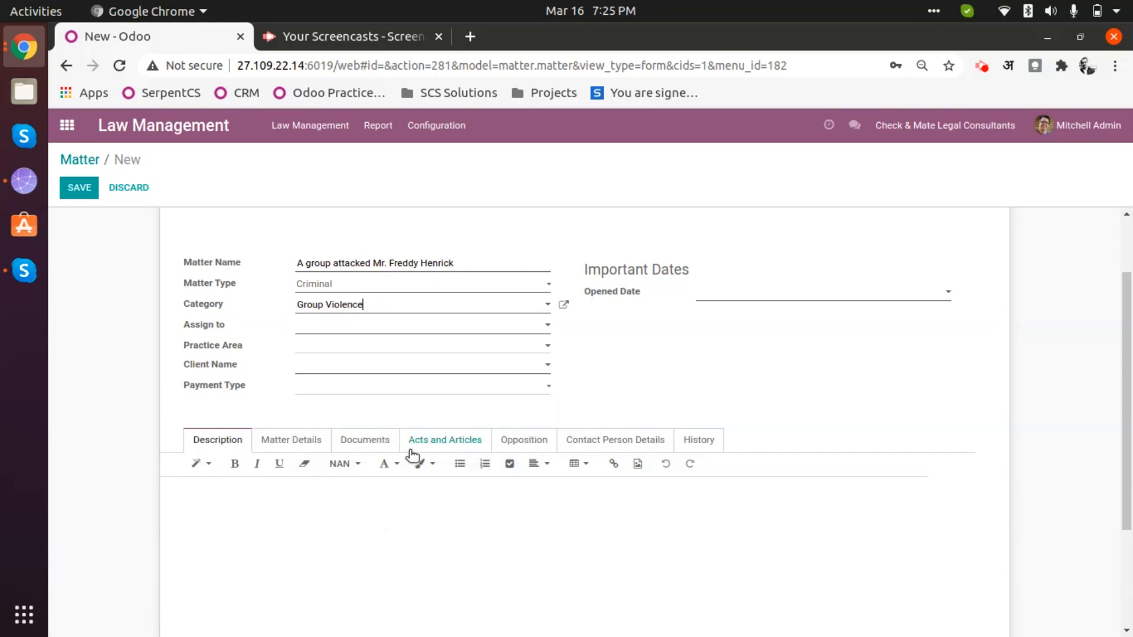
pyautogui.click(370, 329)
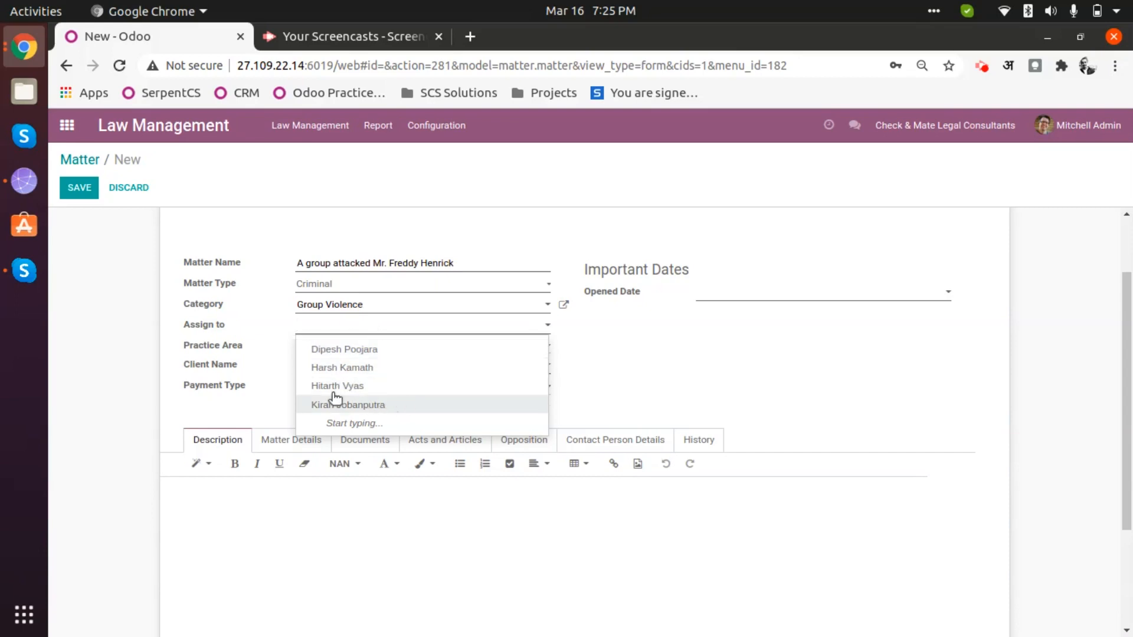
pyautogui.click(381, 369)
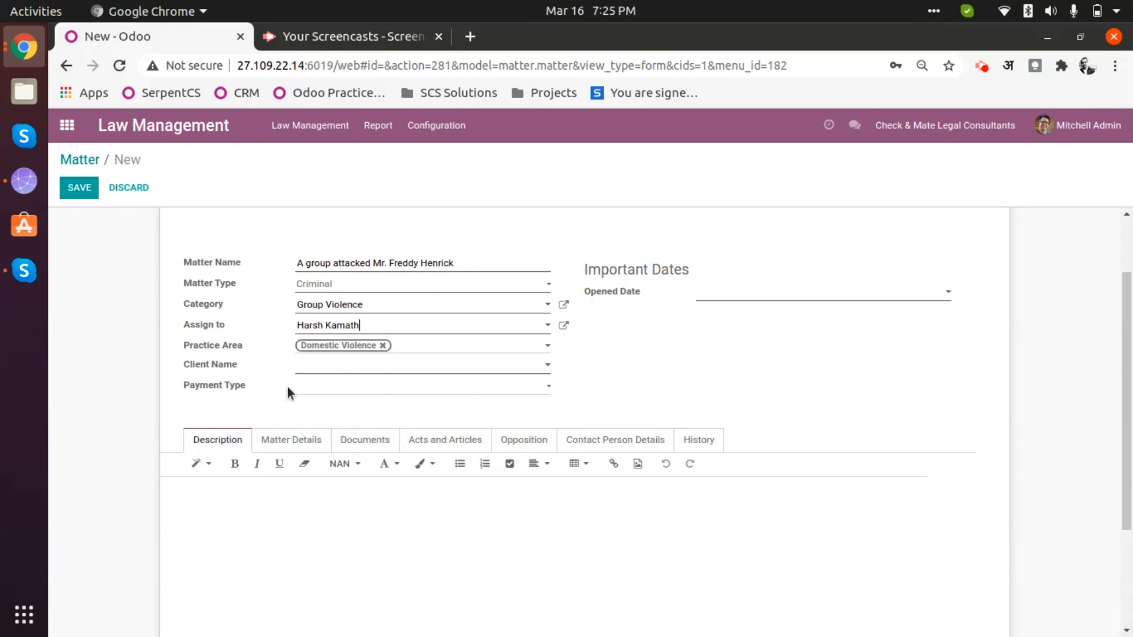
pyautogui.click(357, 371)
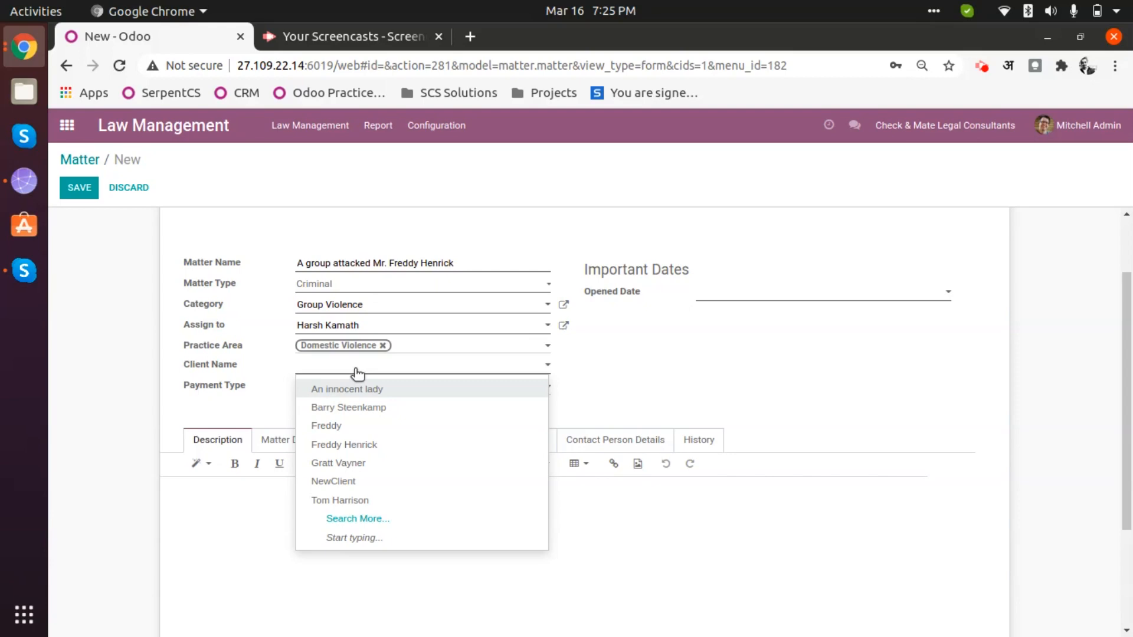
# - Search clients by the first letters of the name and pick the full-name match
pyautogui.write('Fredd')
pyautogui.press('Down')
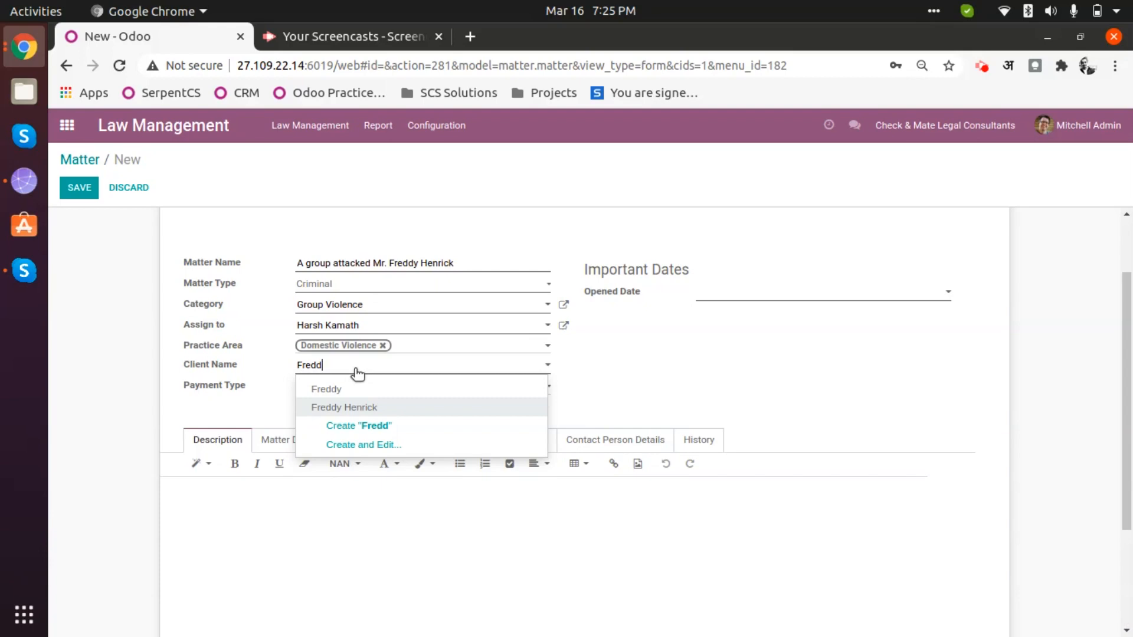
pyautogui.press('Up')
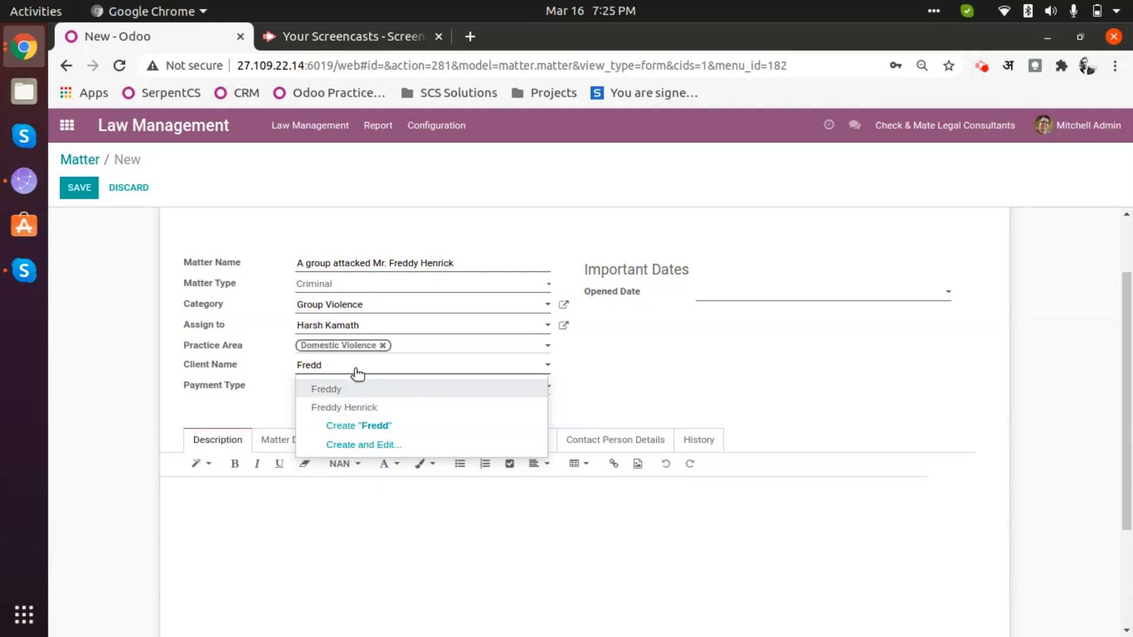
pyautogui.press('Down')
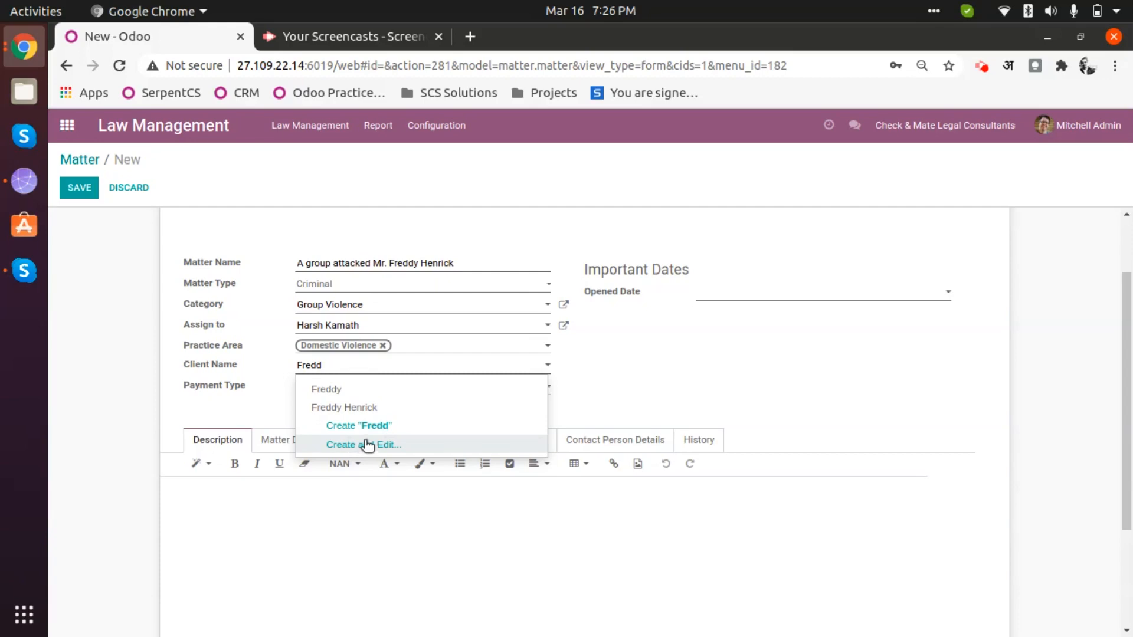
pyautogui.click(388, 406)
pyautogui.click(359, 387)
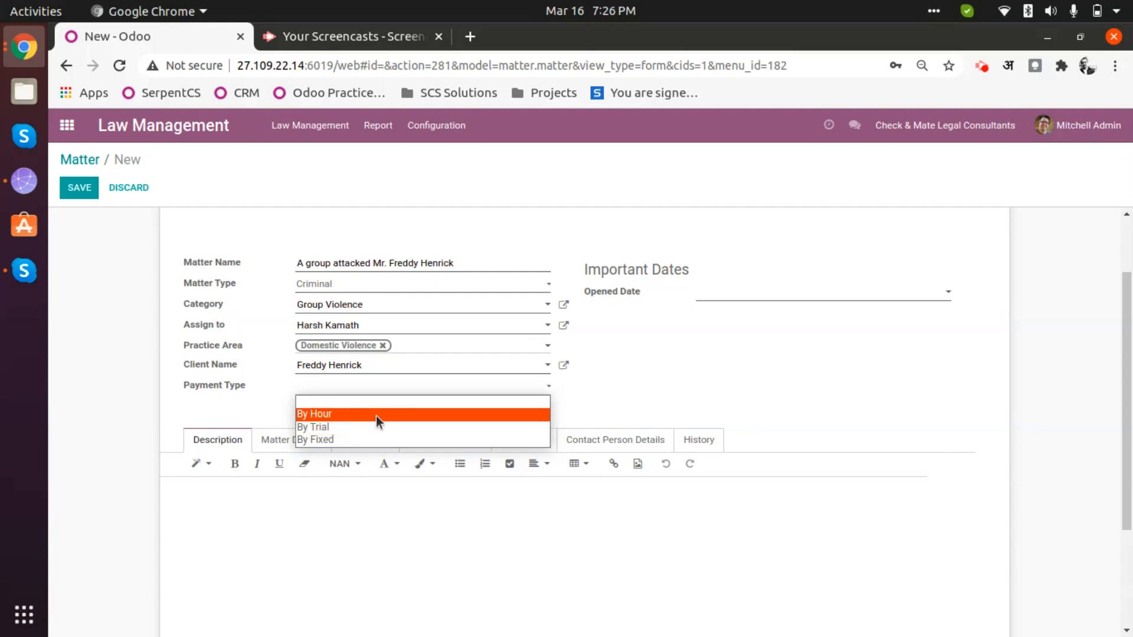
# - Set the payment type to By Fixed and the opened date to 03/14/2021
pyautogui.click(346, 439)
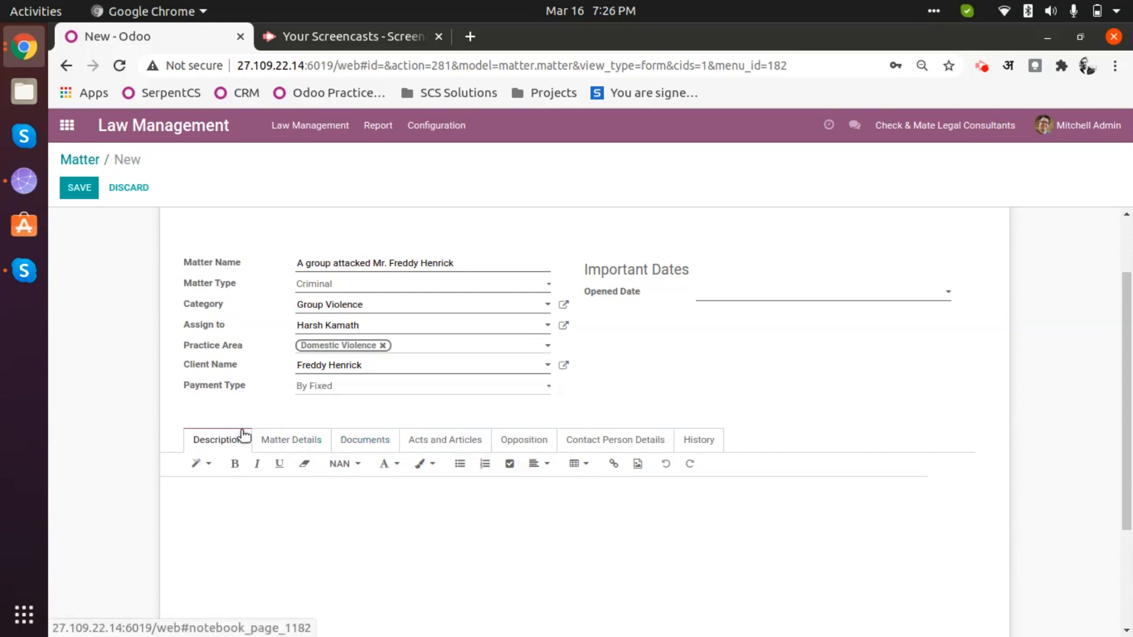
pyautogui.click(768, 296)
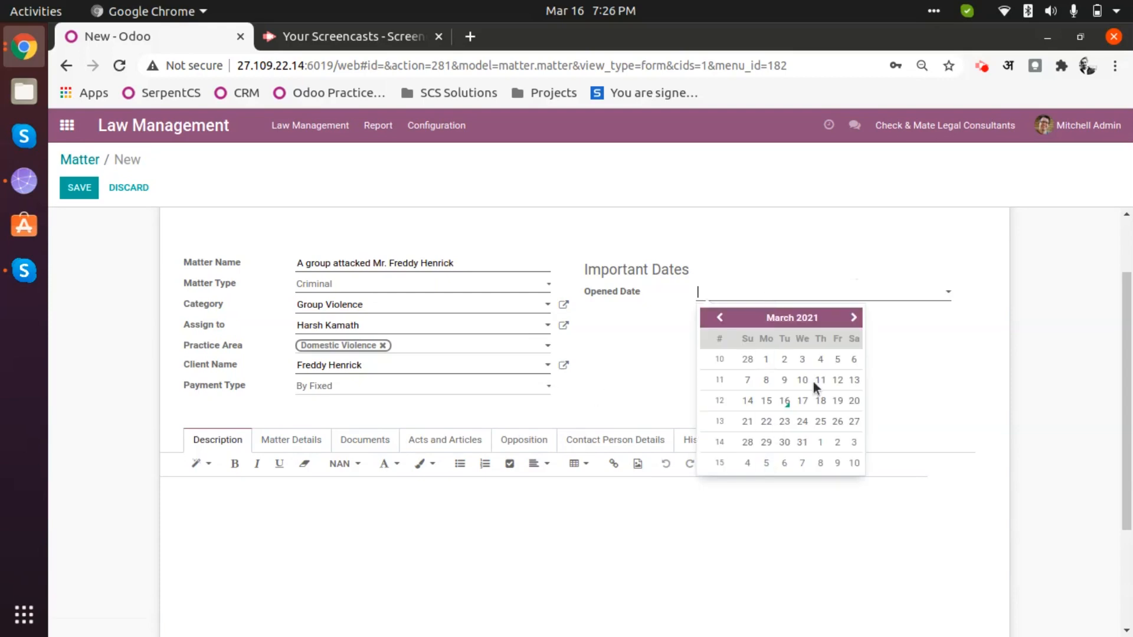
pyautogui.click(748, 400)
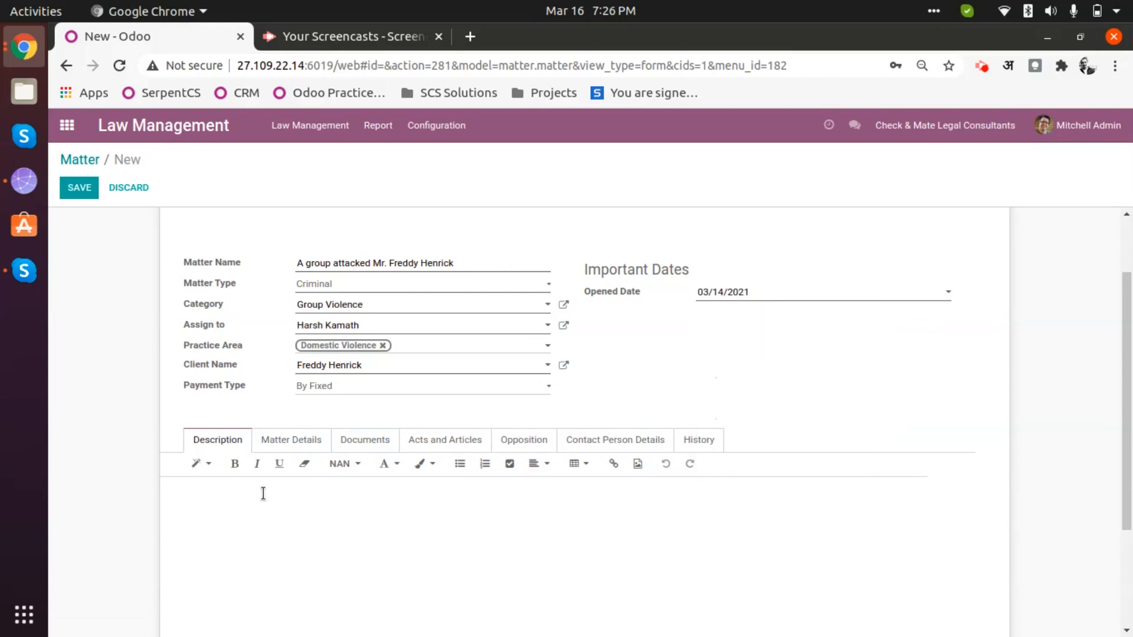
pyautogui.scroll(-3, 511, 329)
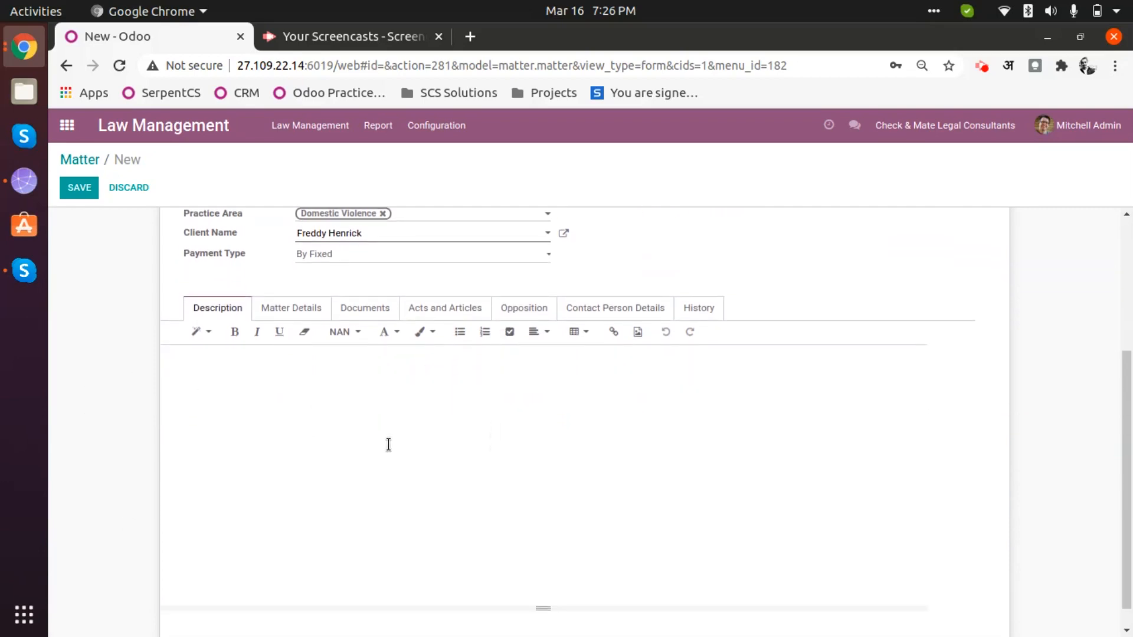
# - Scroll to the Description editor and switch to the Matter Details section
pyautogui.scroll(5, 430, 485)
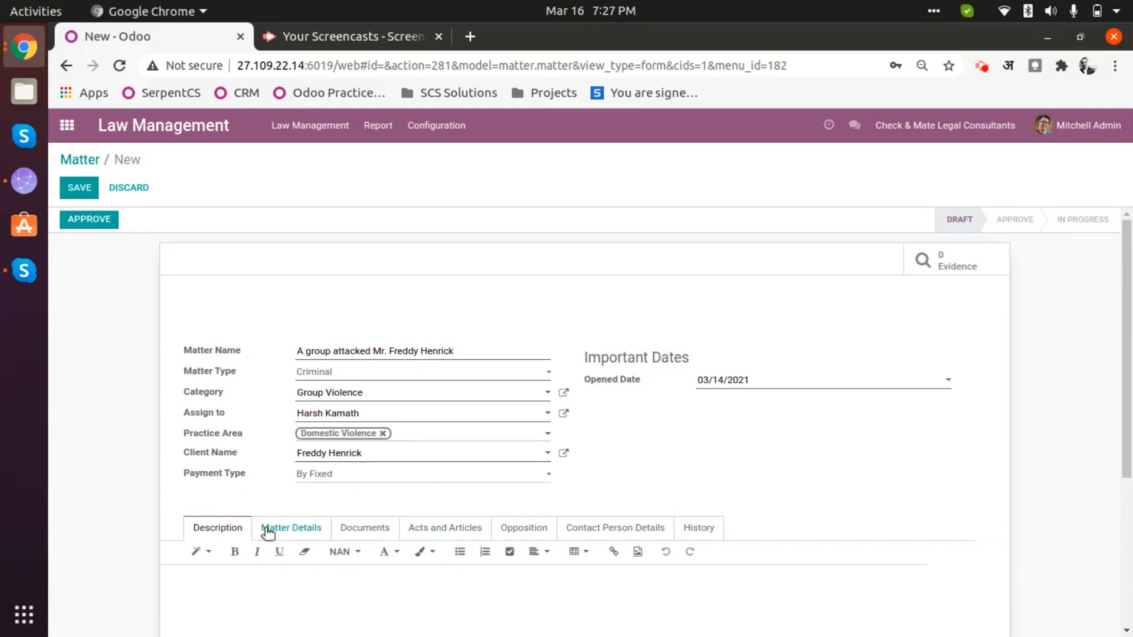
pyautogui.scroll(-3, 266, 469)
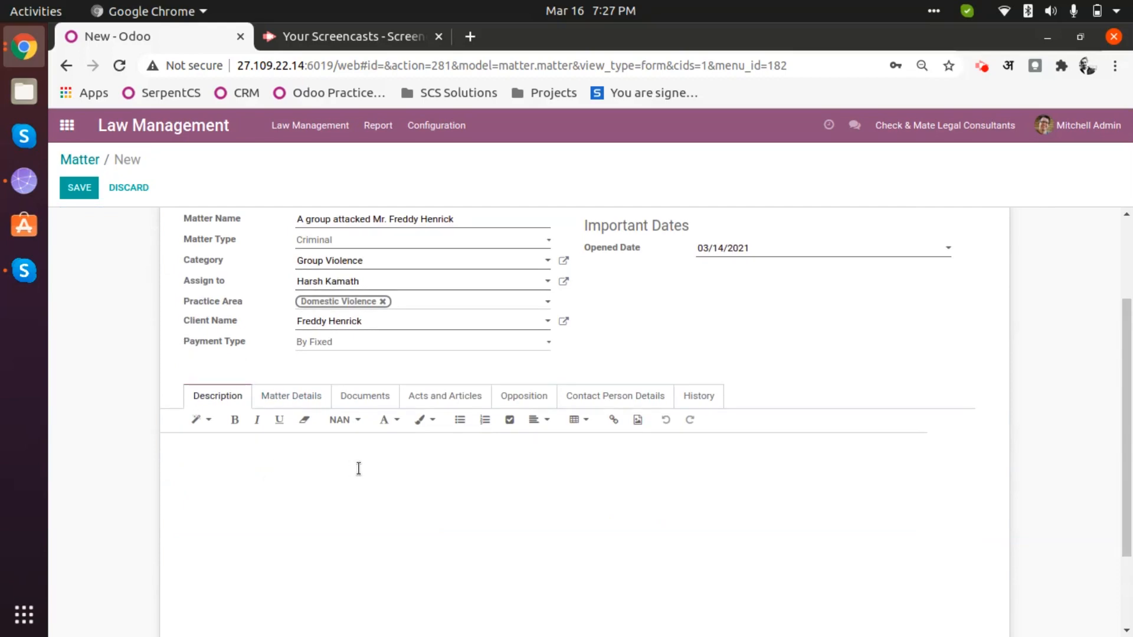
pyautogui.scroll(-2, 252, 460)
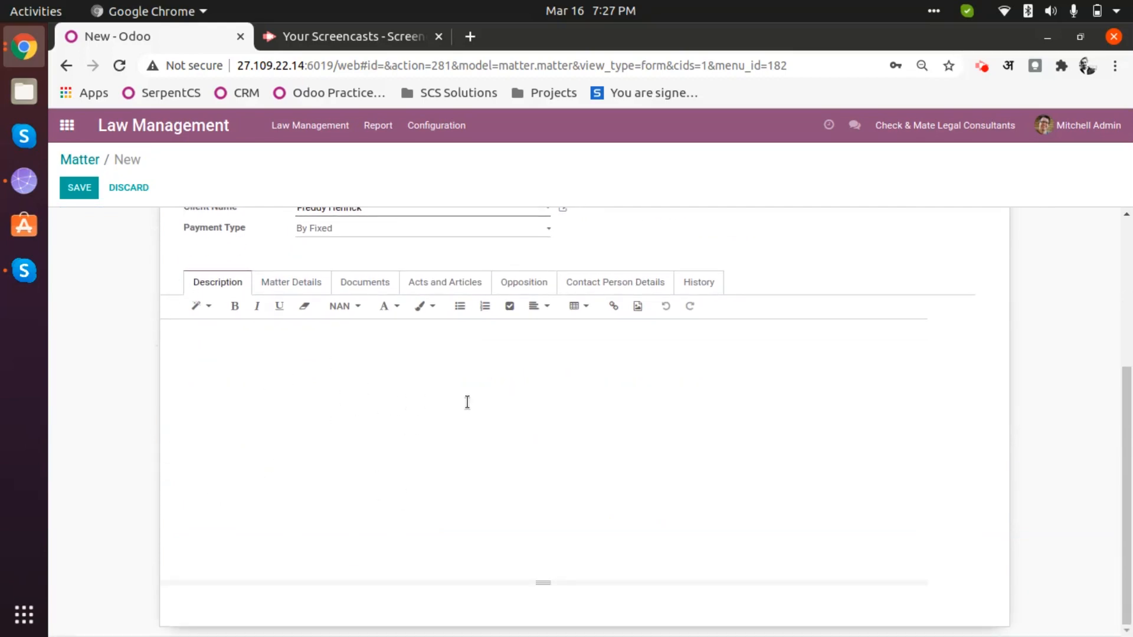
pyautogui.click(320, 400)
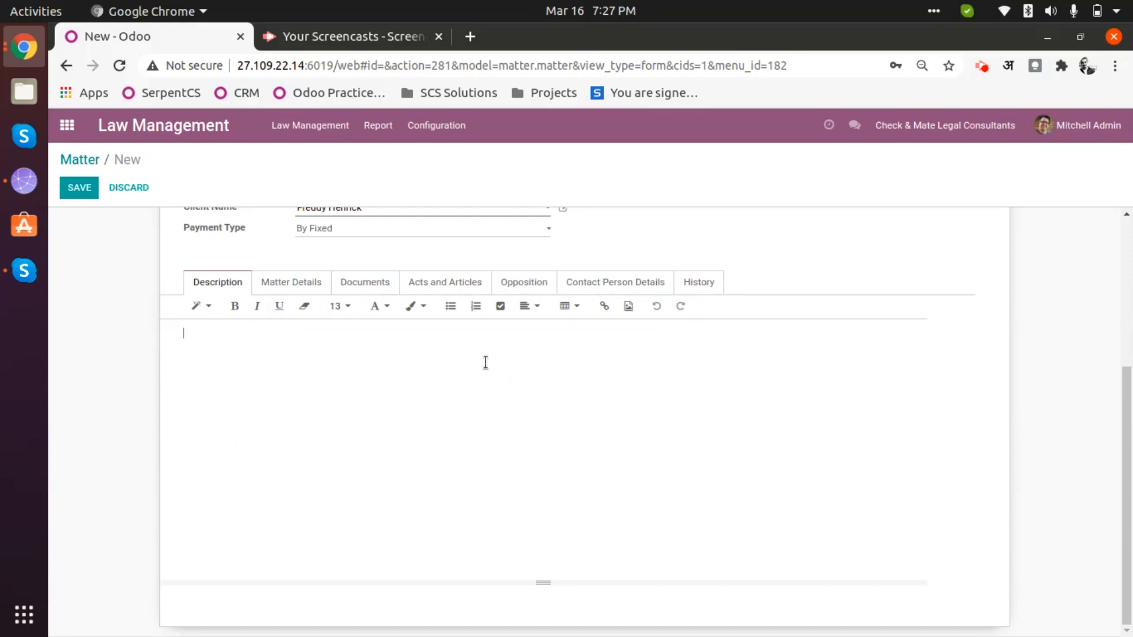
pyautogui.click(297, 291)
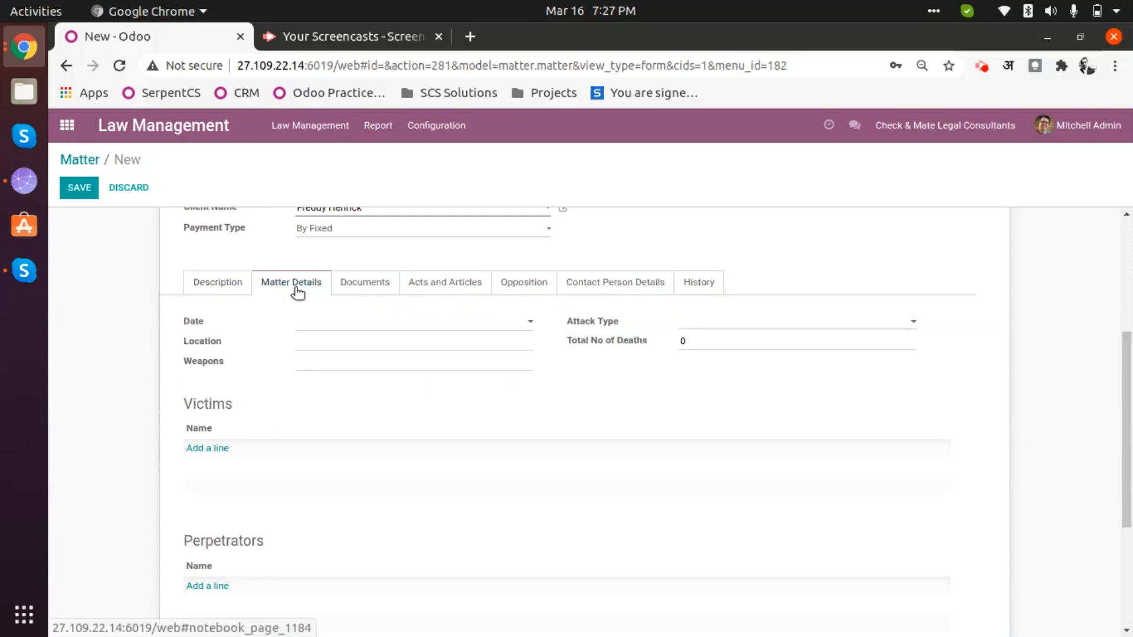
# - Set the incident date and time to 03/14/2021 04:30:00
pyautogui.click(332, 324)
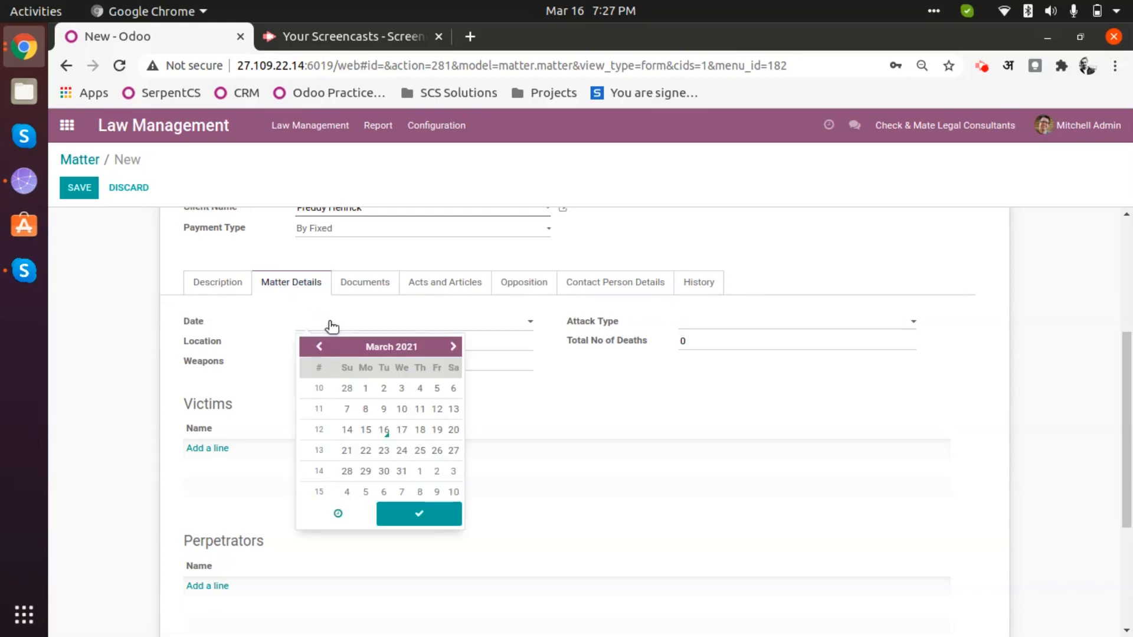
pyautogui.click(348, 430)
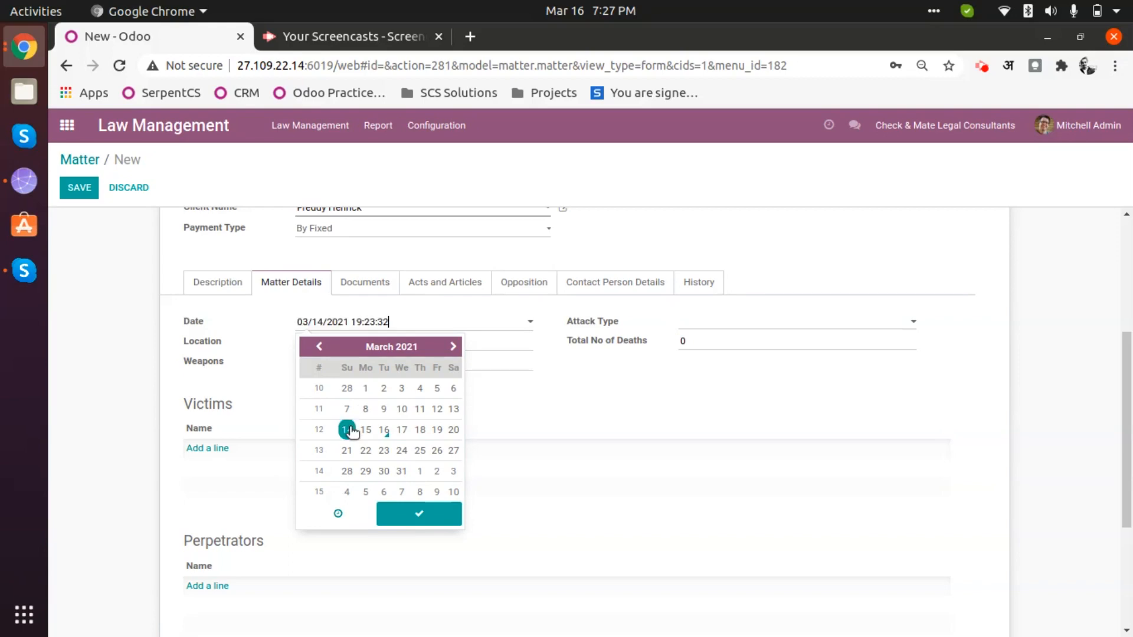
pyautogui.click(337, 514)
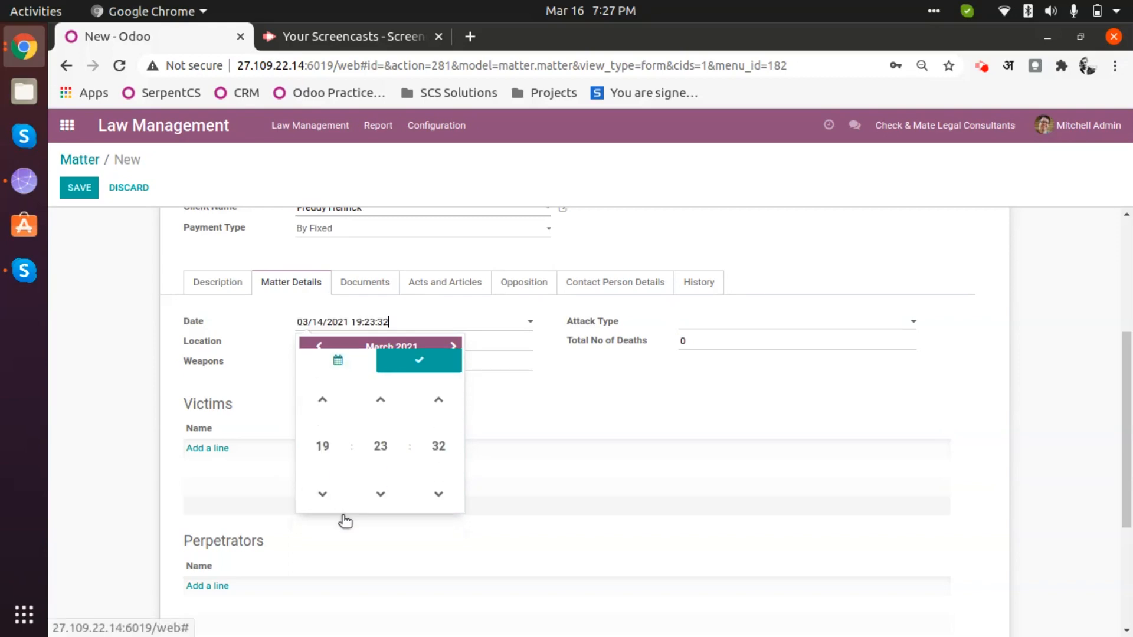
pyautogui.click(321, 450)
pyautogui.click(319, 393)
pyautogui.click(380, 428)
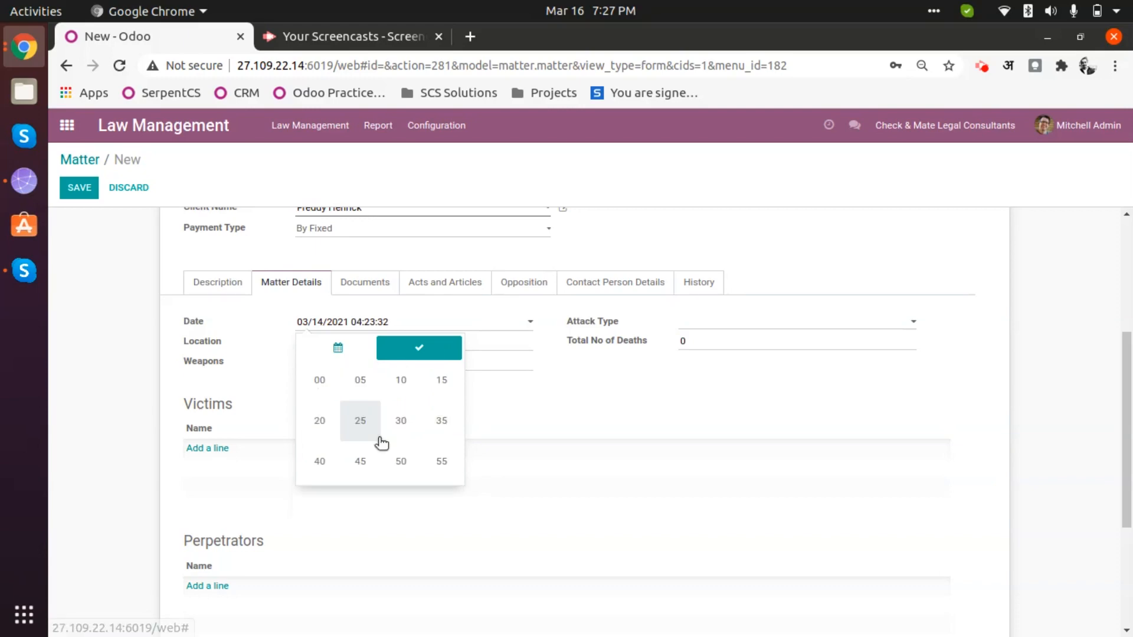
pyautogui.click(403, 426)
pyautogui.click(434, 432)
pyautogui.click(319, 381)
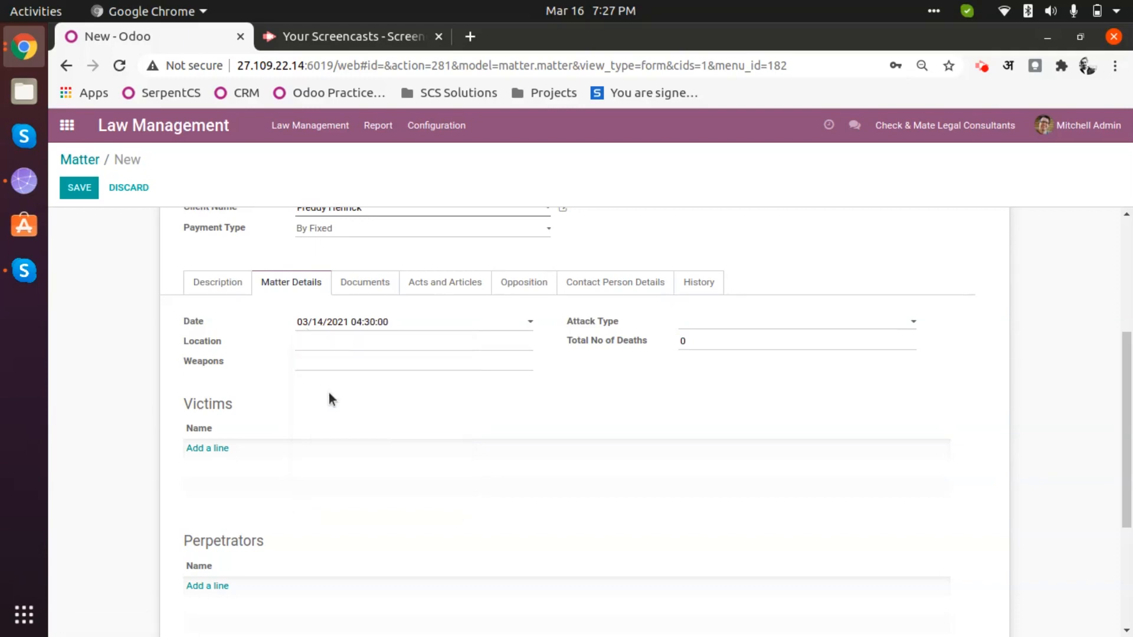
# - Enter Ahmedabad as the incident location and check the empty attack type list
pyautogui.click(365, 349)
pyautogui.write('Ahmedabad')
pyautogui.click(734, 323)
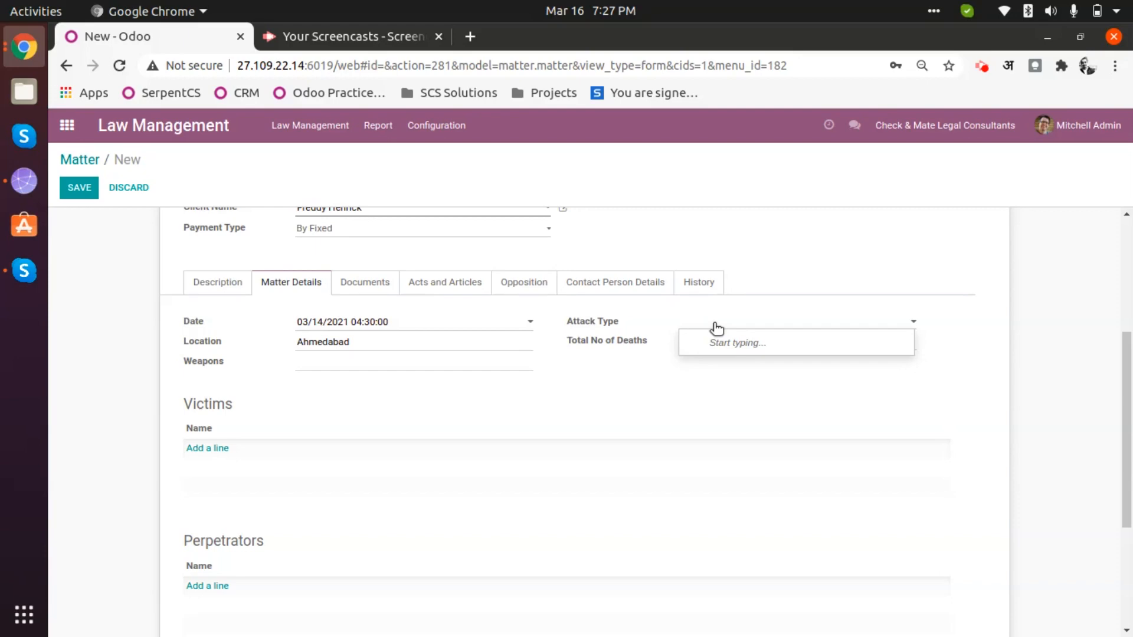
pyautogui.click(678, 406)
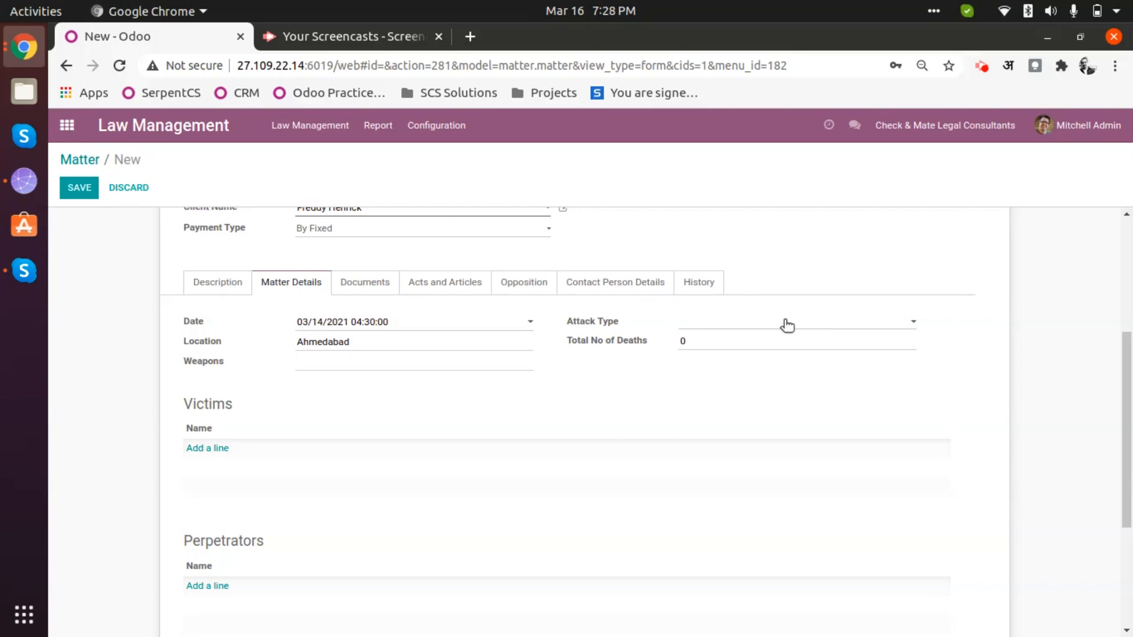
pyautogui.click(730, 339)
# - Scroll down to the Suspects table and start a new suspect entry
pyautogui.click(729, 340)
pyautogui.click(476, 361)
pyautogui.scroll(-3, 212, 384)
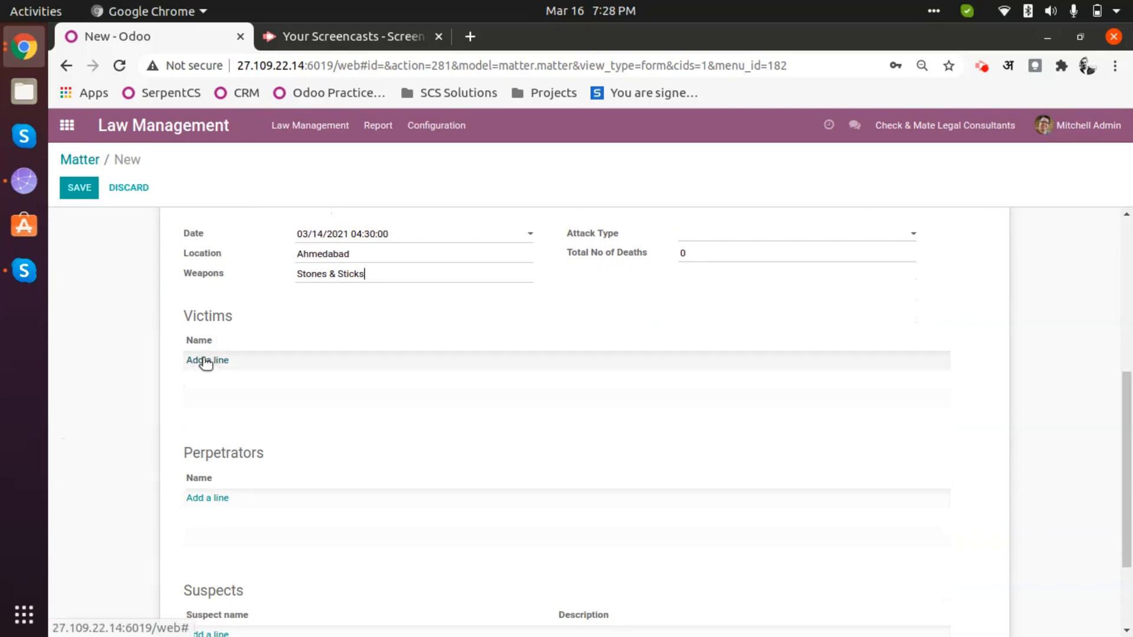
pyautogui.scroll(-3, 324, 554)
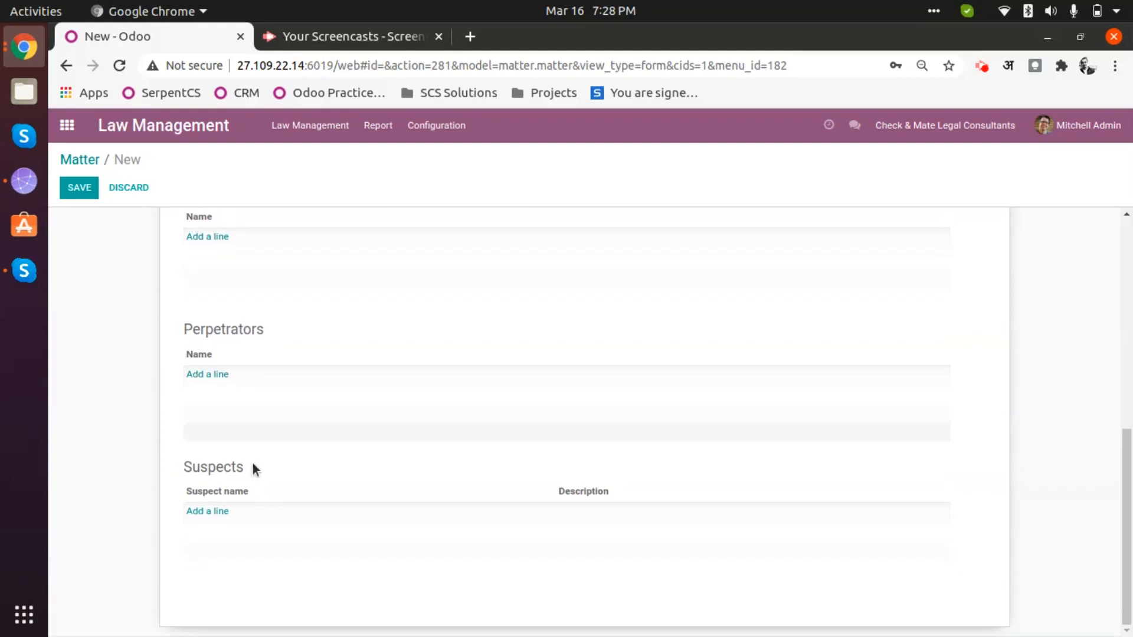
pyautogui.scroll(5, 295, 496)
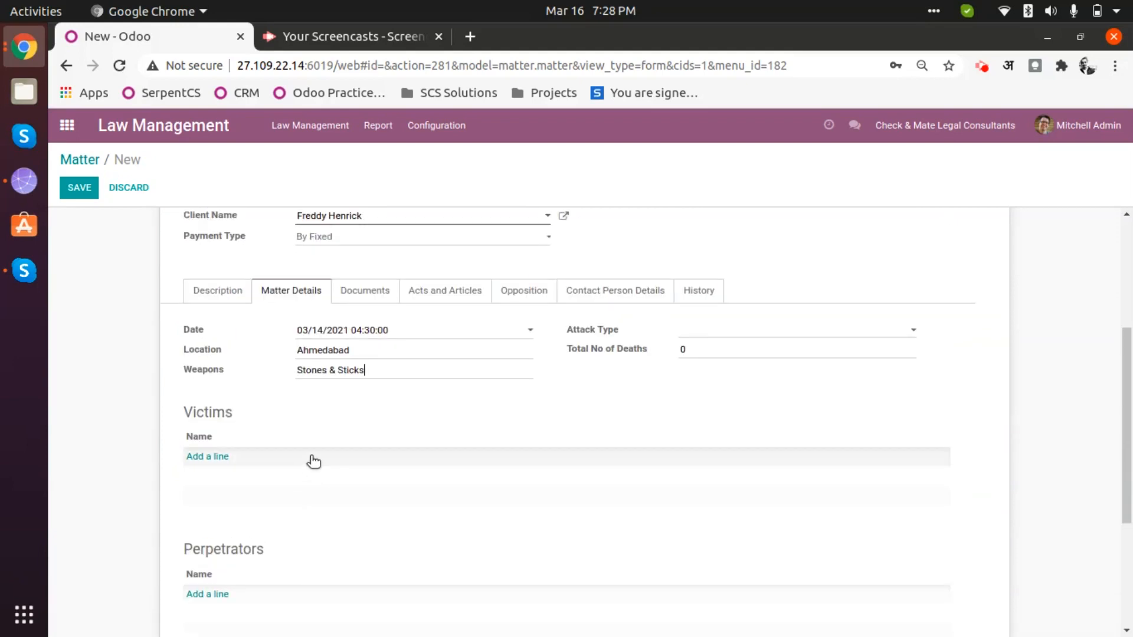
pyautogui.scroll(-4, 311, 460)
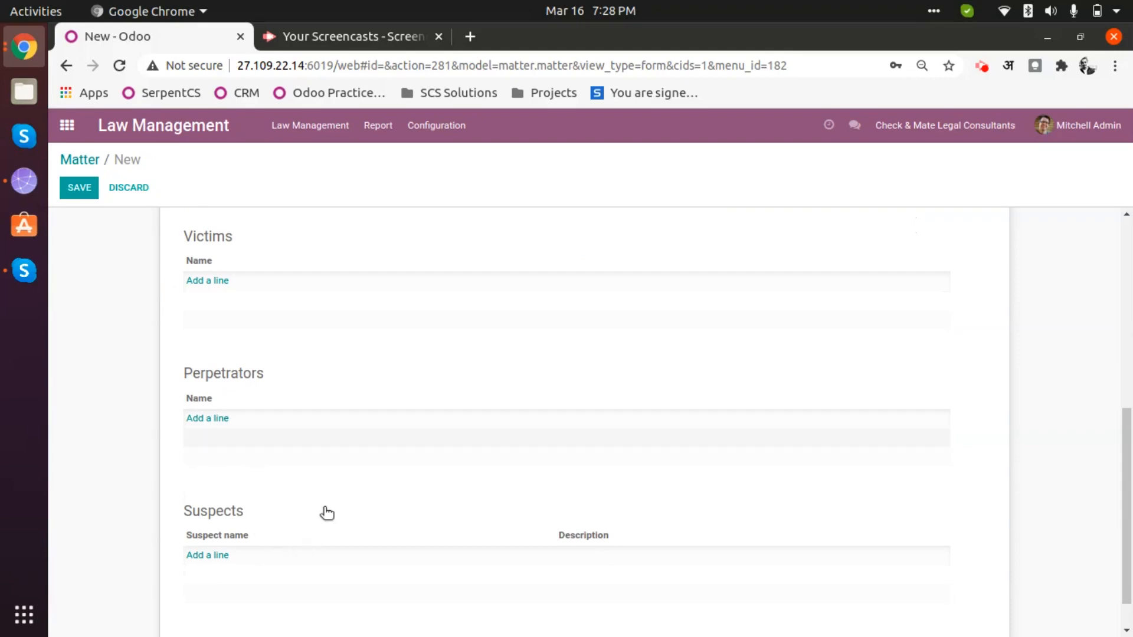
pyautogui.scroll(-2, 250, 427)
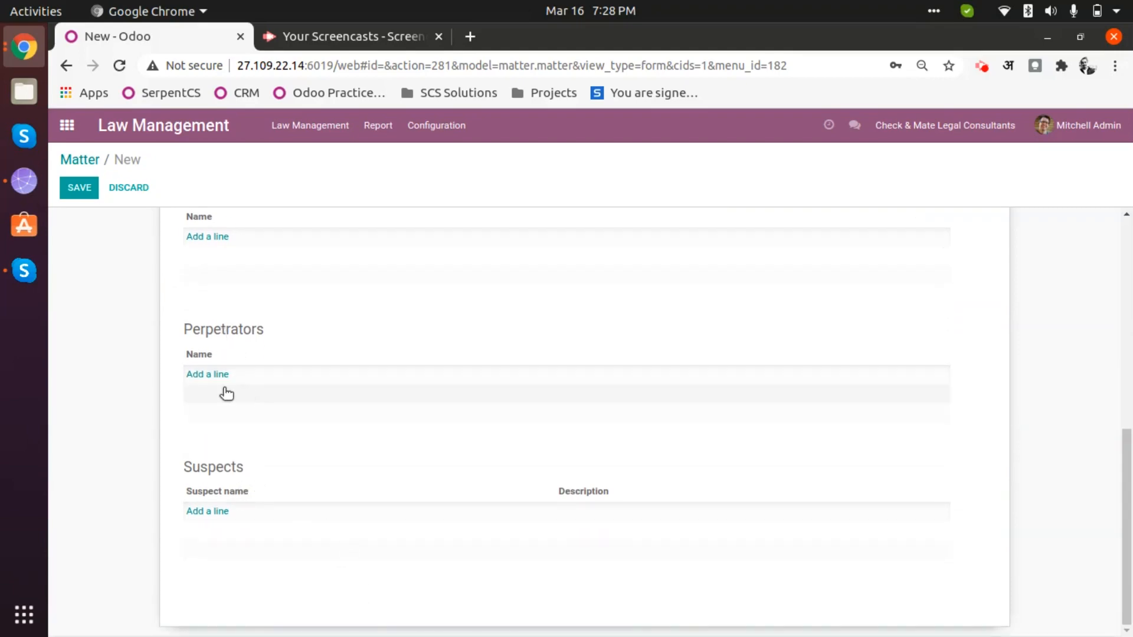
pyautogui.click(210, 511)
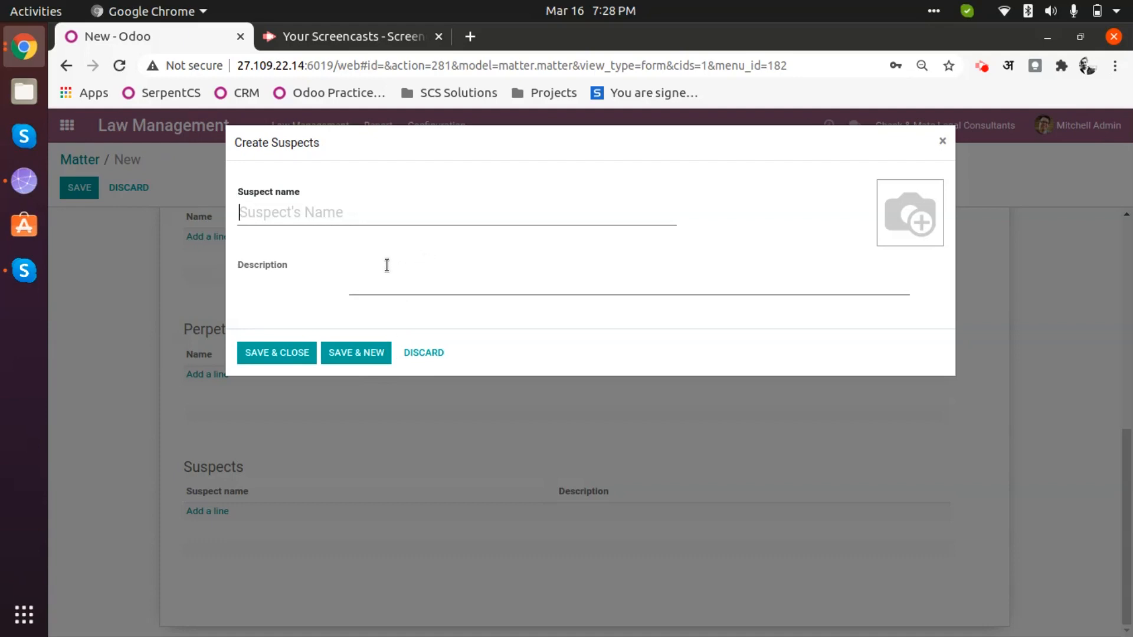
# - Discard the blank Create Suspects form
pyautogui.click(426, 355)
pyautogui.scroll(10, 413, 511)
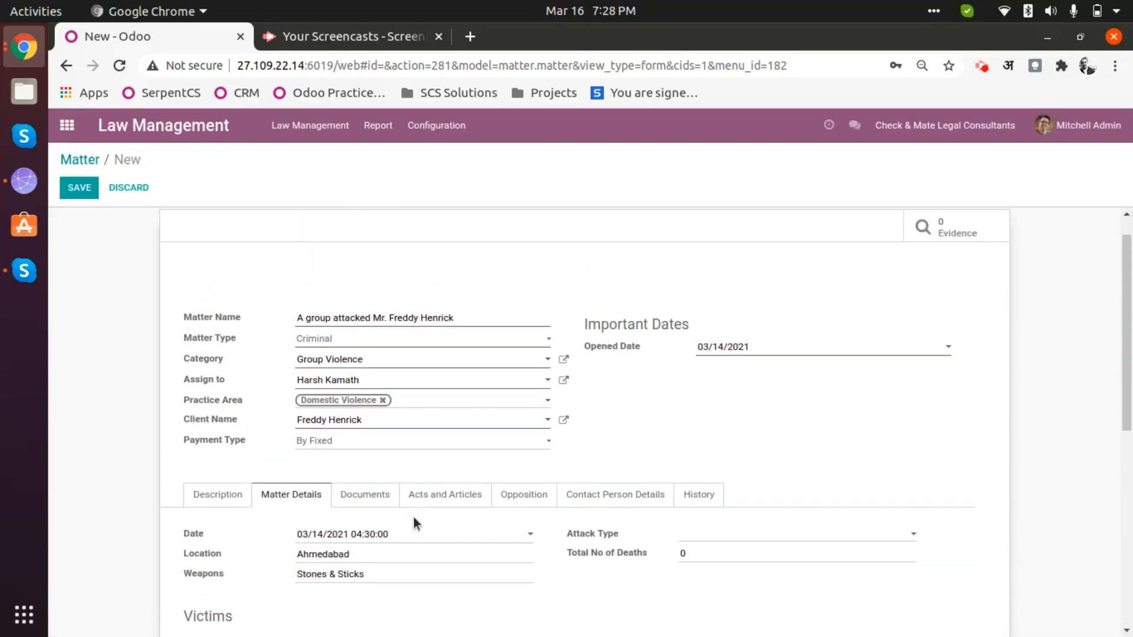
pyautogui.scroll(-4, 416, 534)
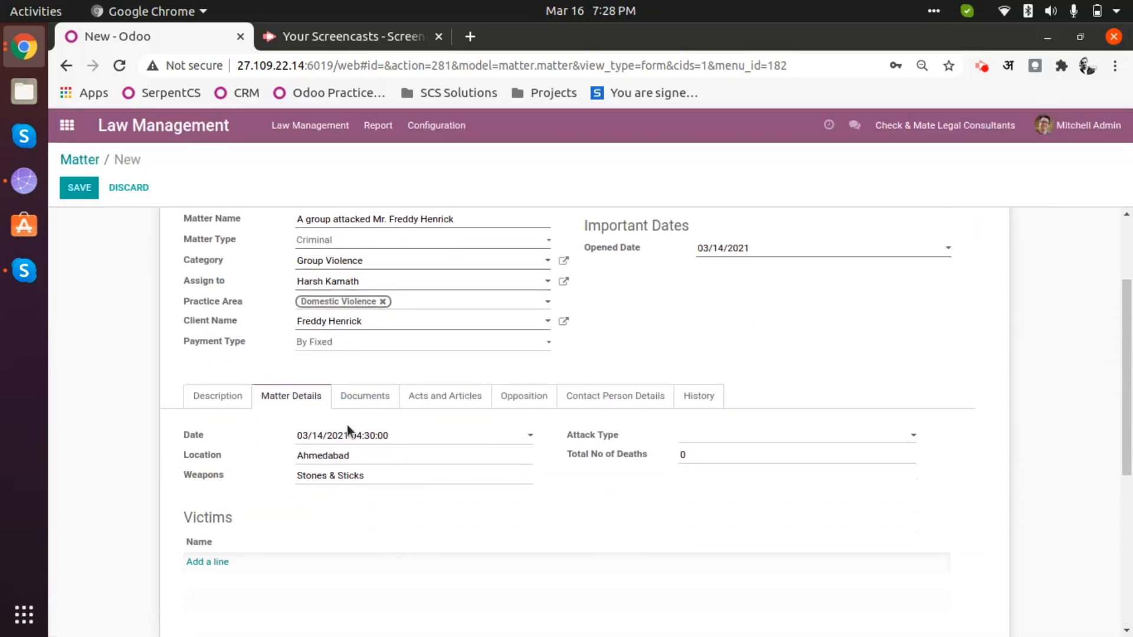
# - Switch to the Acts and Articles section and scroll down to Articles
pyautogui.click(378, 394)
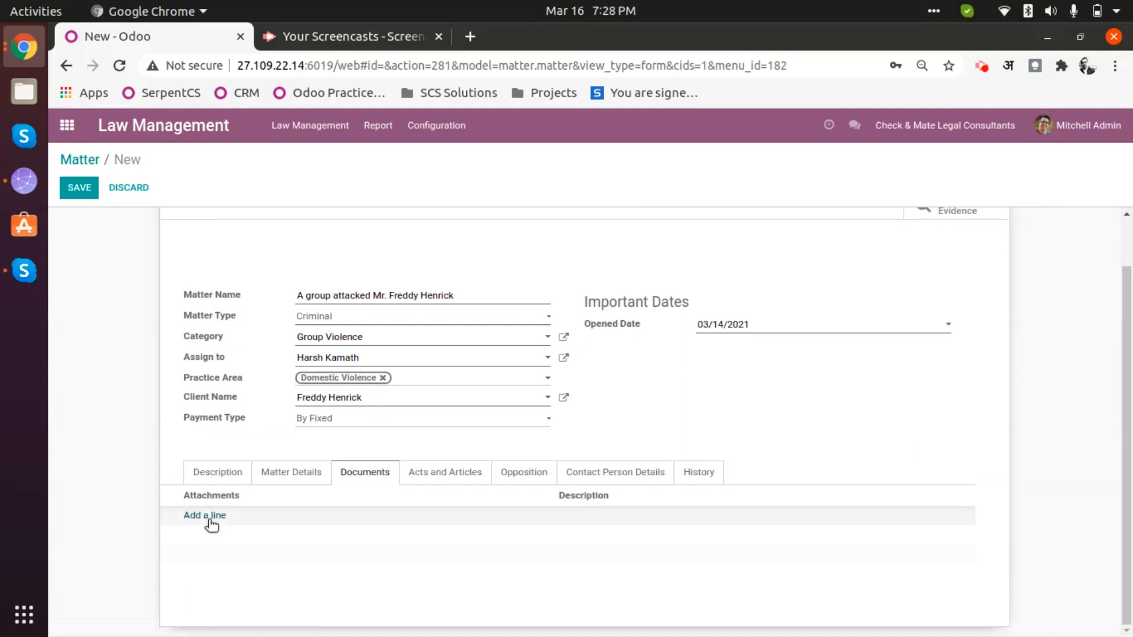
pyautogui.click(462, 483)
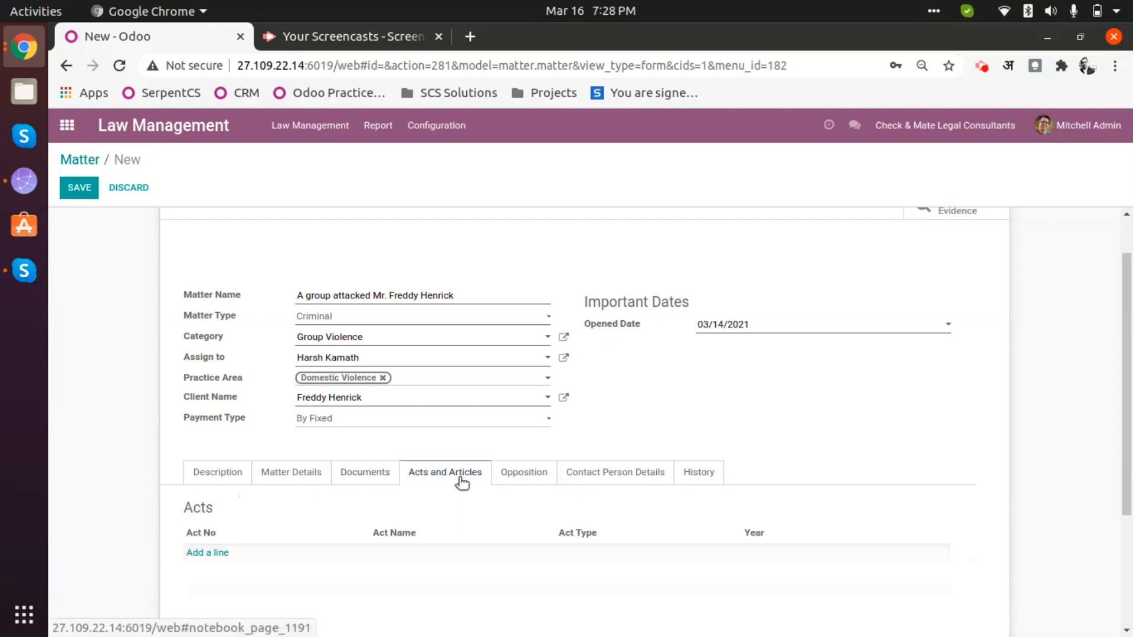
pyautogui.click(437, 130)
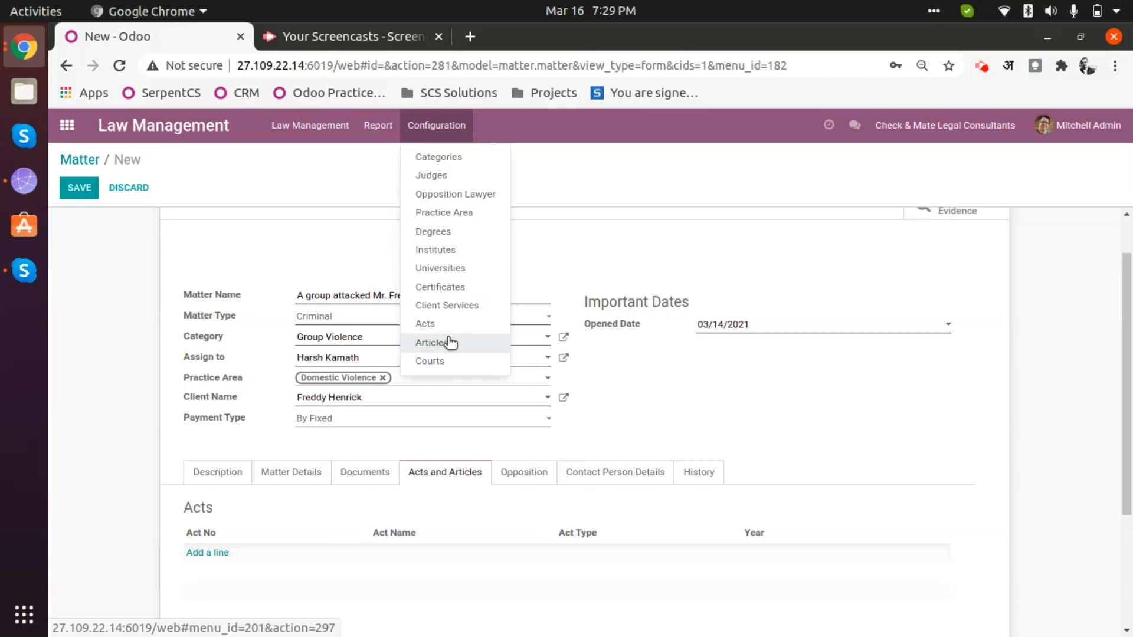
pyautogui.click(726, 385)
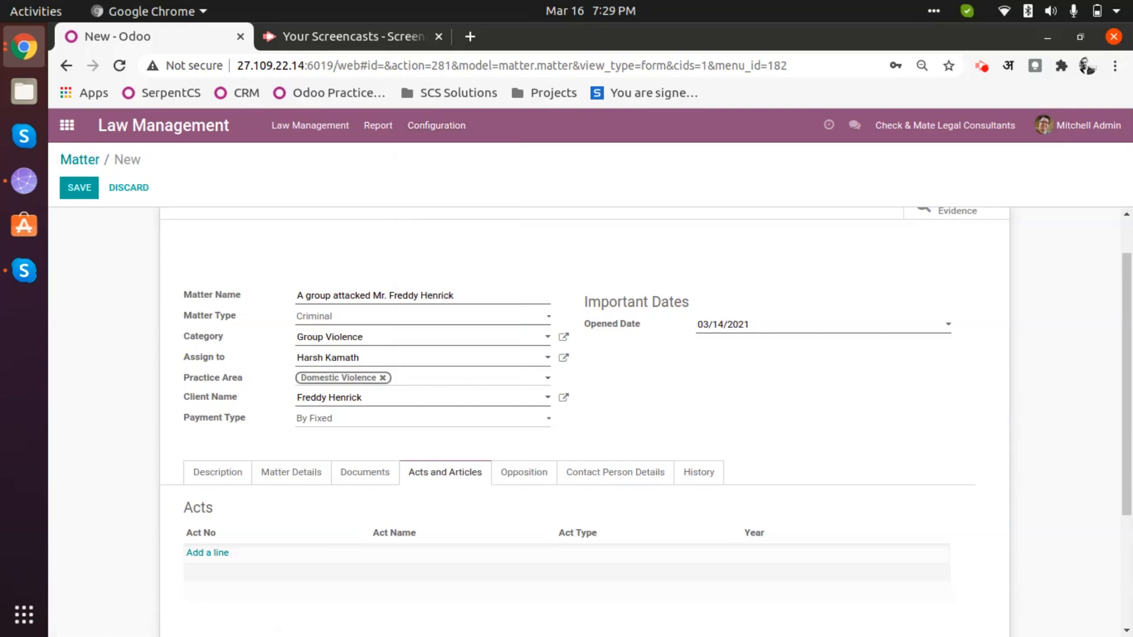
pyautogui.scroll(-3, 93, 525)
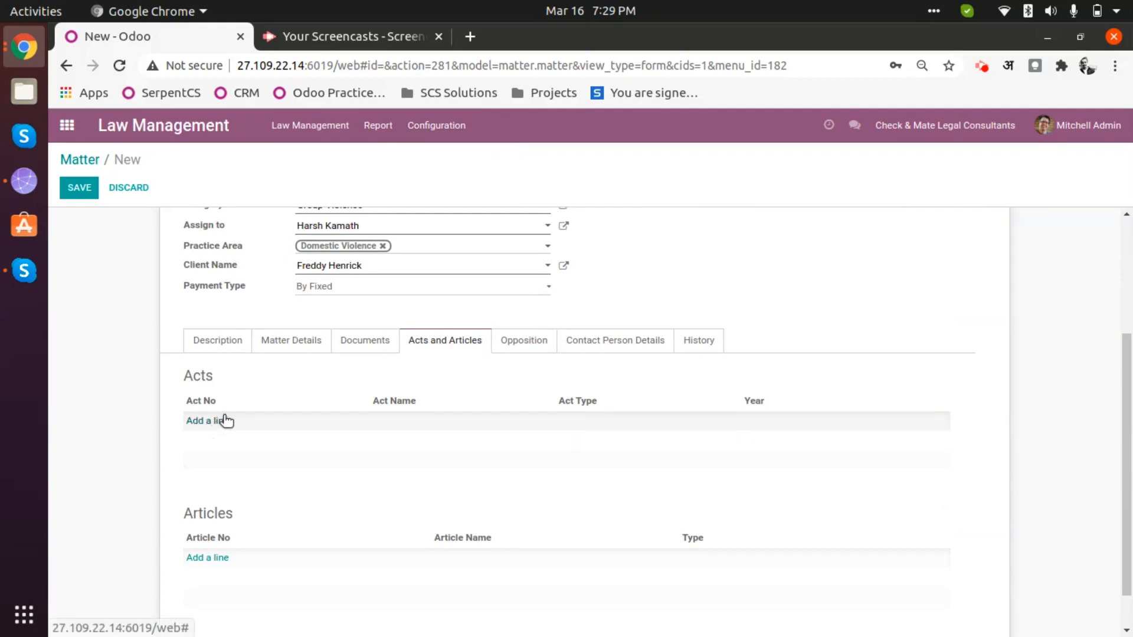
# - Add IPC Section 325 to the matter's articles, removing and re-adding it once
pyautogui.click(214, 559)
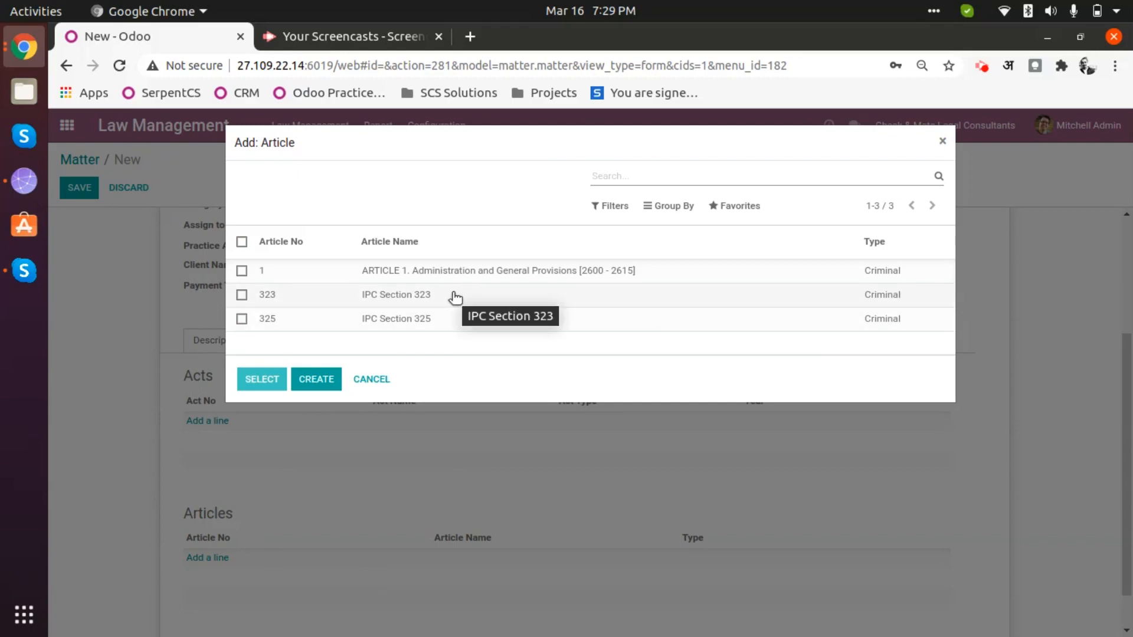
pyautogui.click(439, 324)
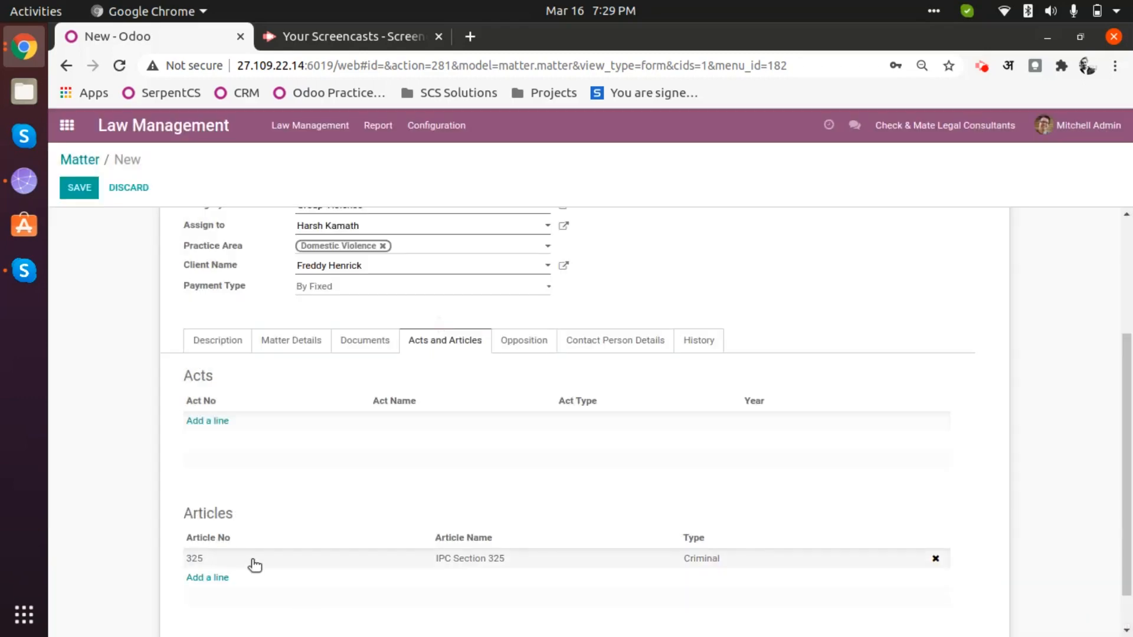
pyautogui.scroll(-1, 372, 520)
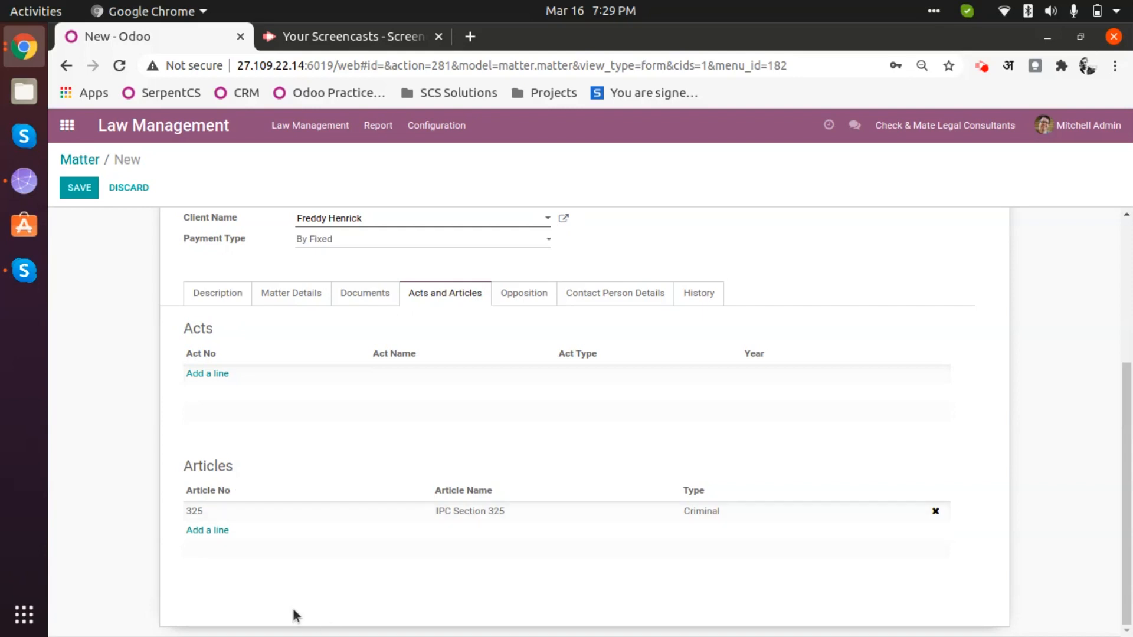
pyautogui.click(205, 531)
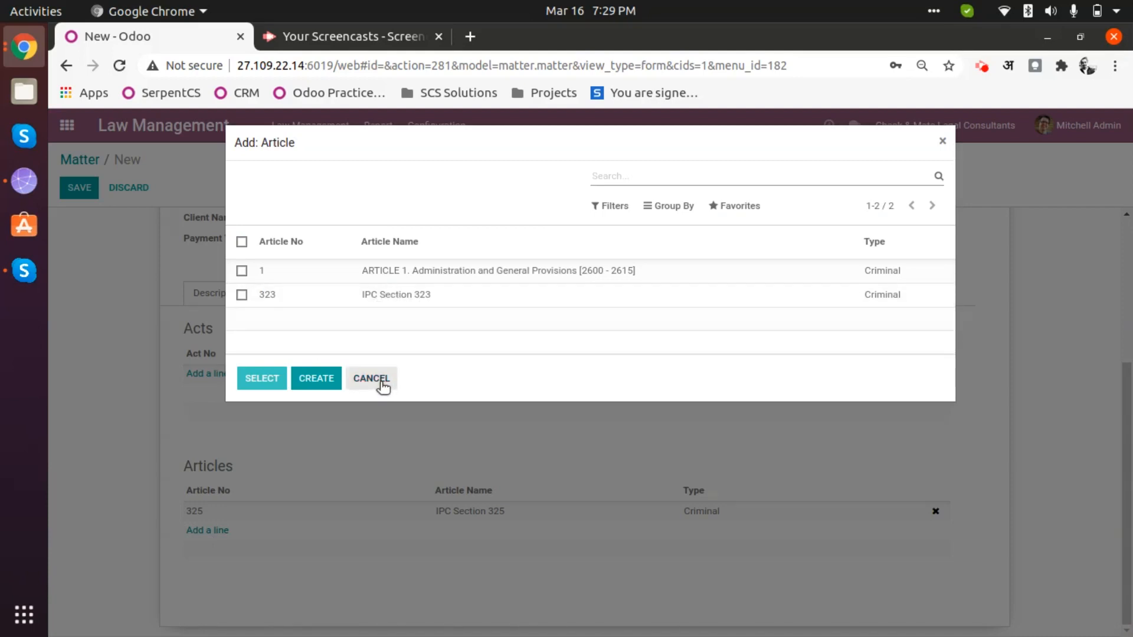
pyautogui.click(372, 378)
pyautogui.click(936, 511)
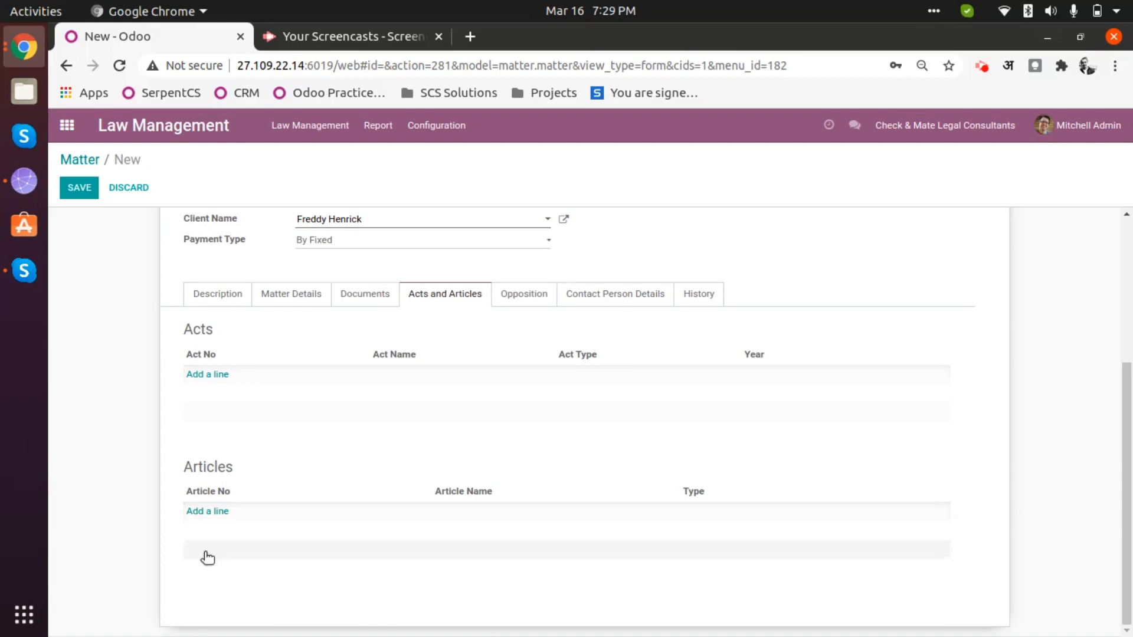
pyautogui.click(217, 511)
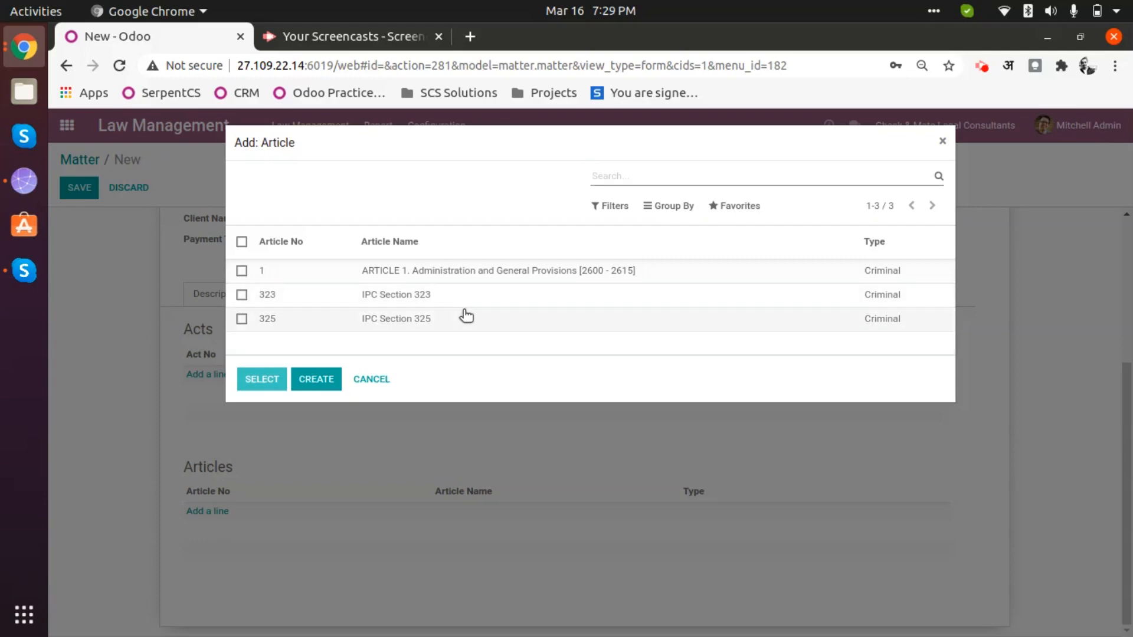
pyautogui.click(458, 326)
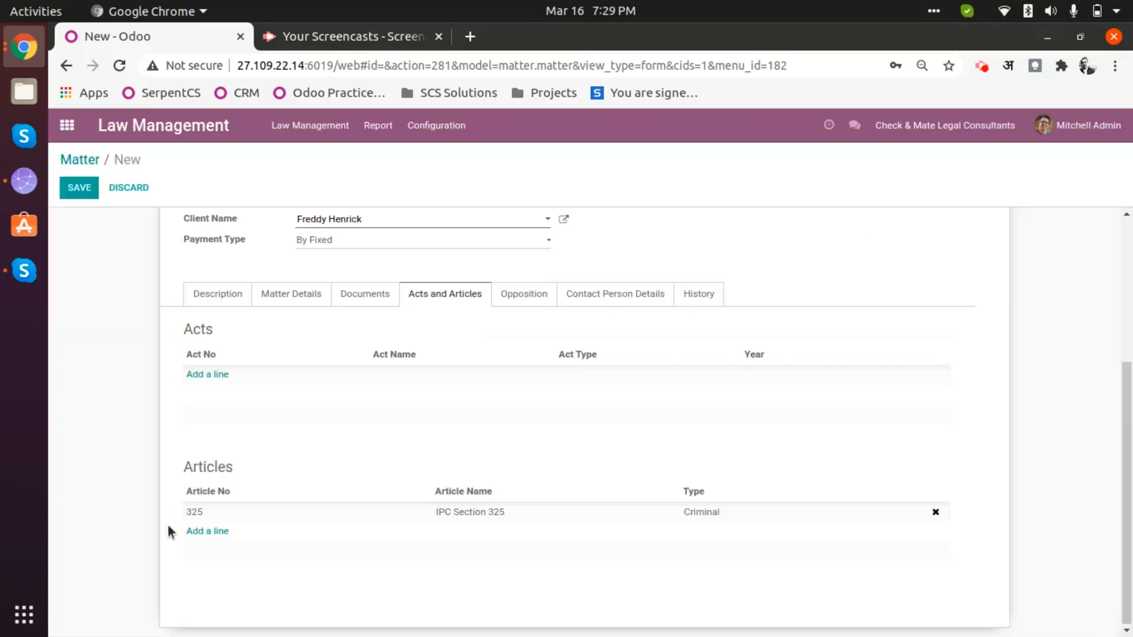
# - Add IPC Section 323 as a second article
pyautogui.click(214, 532)
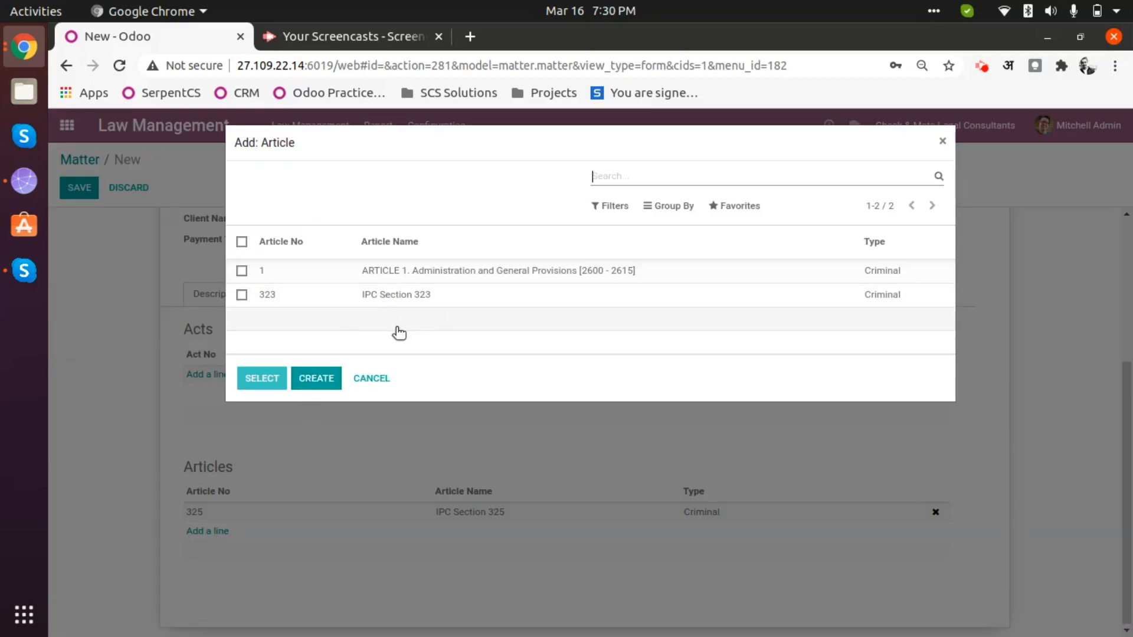
pyautogui.click(444, 295)
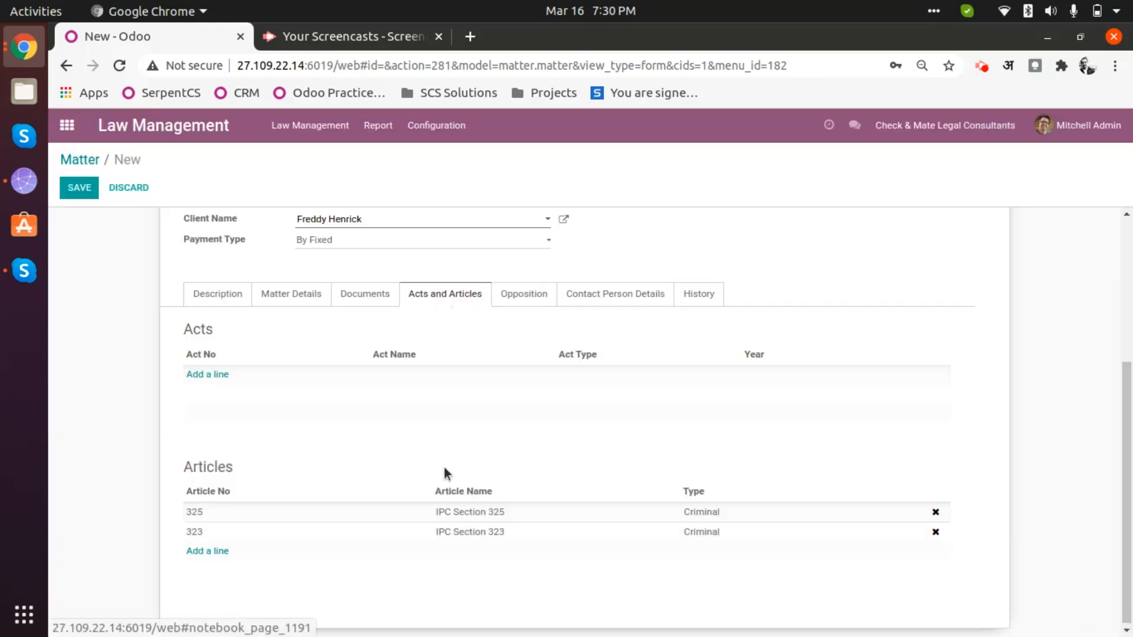
pyautogui.scroll(2, 581, 415)
pyautogui.scroll(-2, 392, 511)
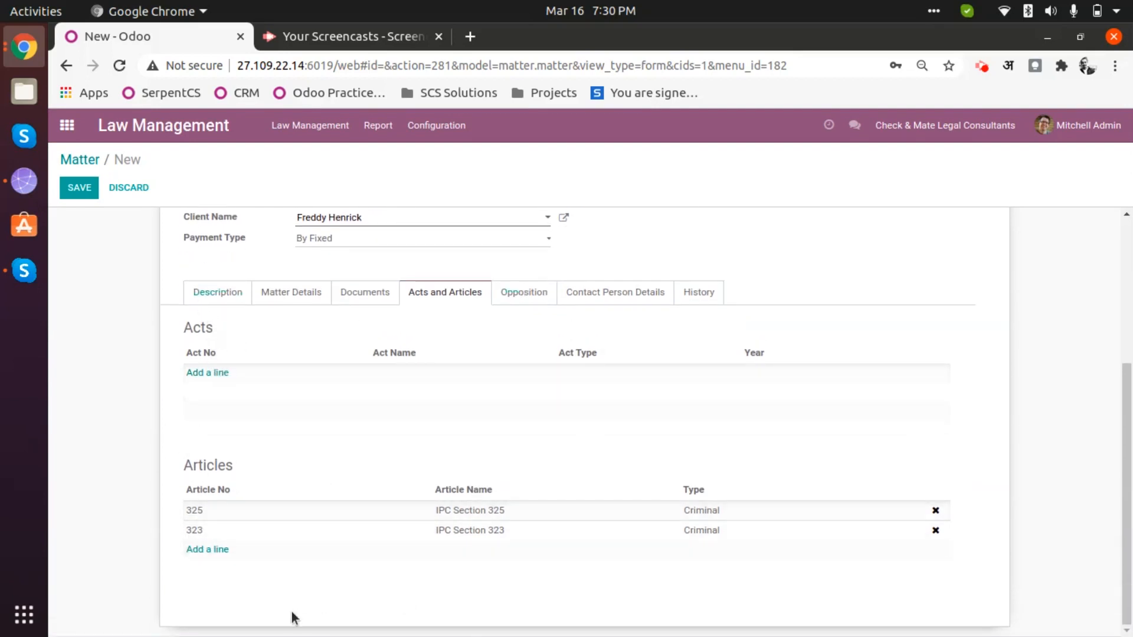
# - In the Opposition tab, start a new opposition line with Opp.Party as the opposition party, then open the lawyer choices
pyautogui.click(527, 292)
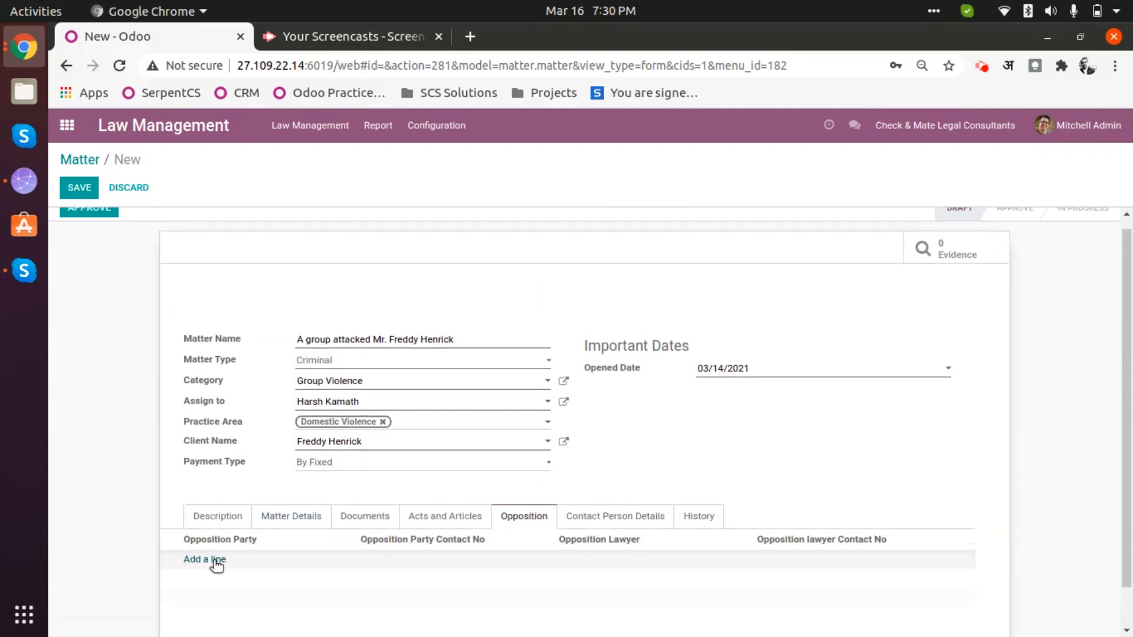
pyautogui.click(213, 559)
pyautogui.click(466, 239)
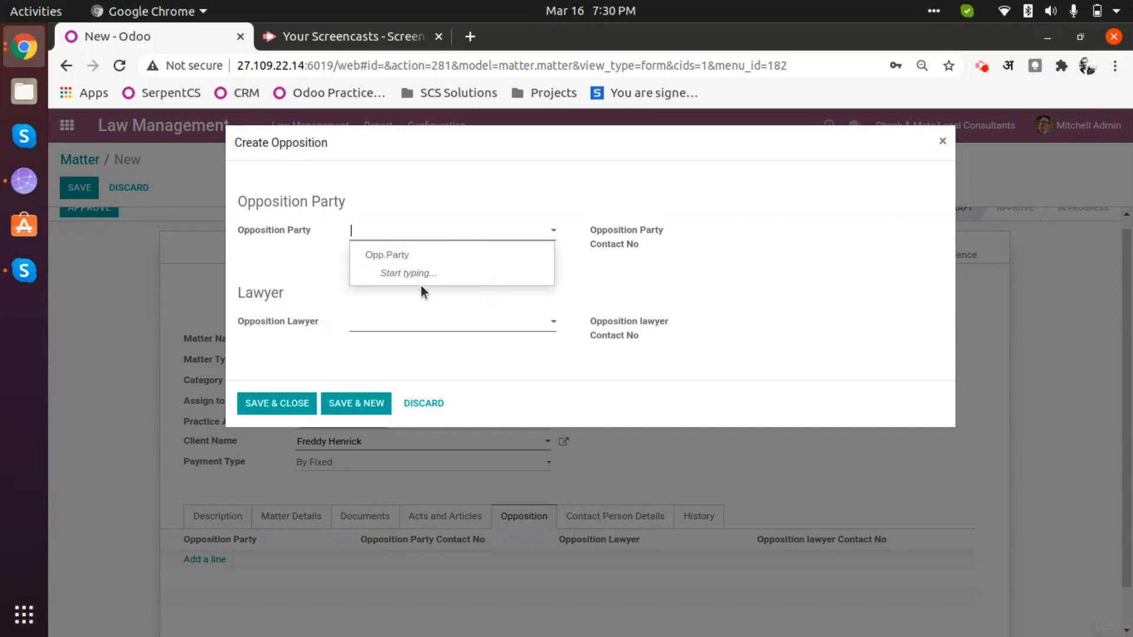
pyautogui.click(416, 255)
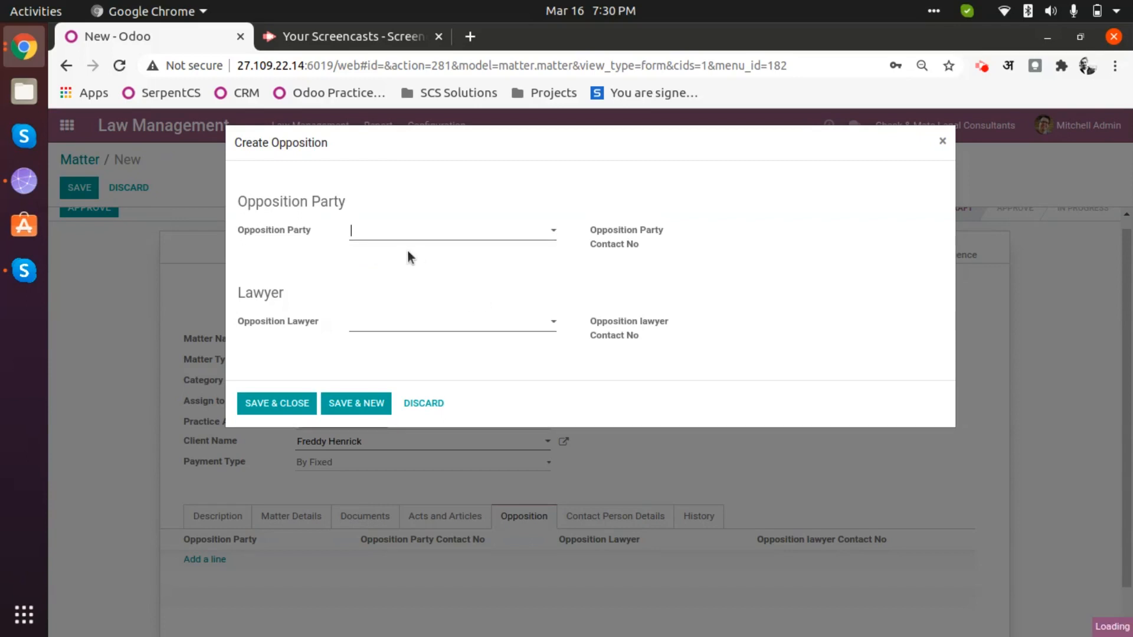
pyautogui.click(422, 326)
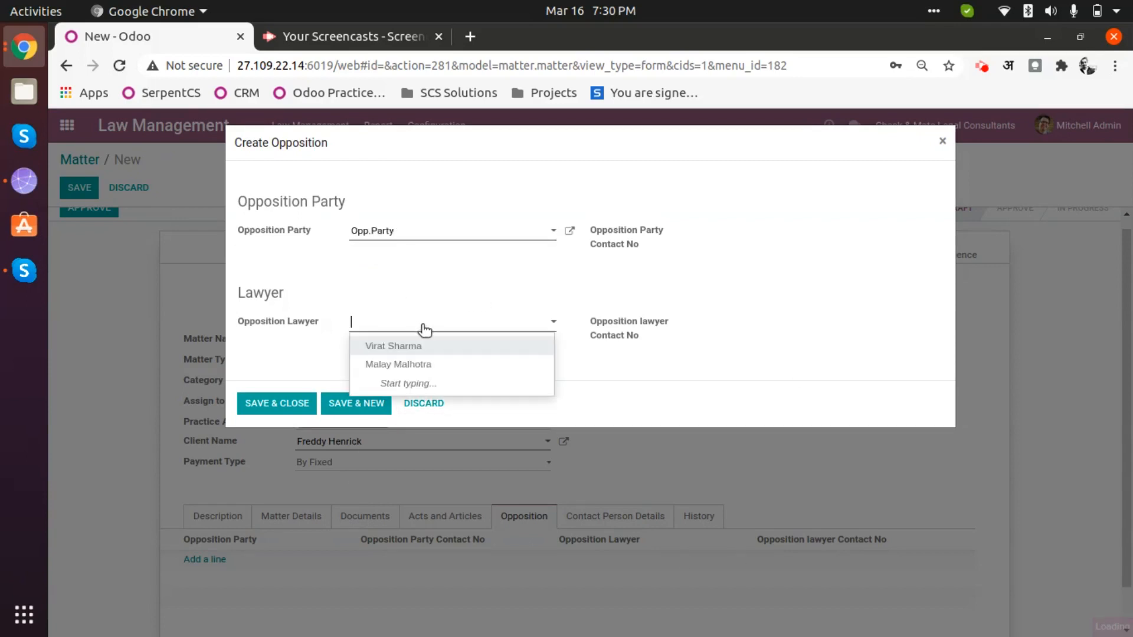
pyautogui.click(444, 353)
# - Save the Opp.Party opposition line and review the Contact Person Details tab
pyautogui.click(266, 404)
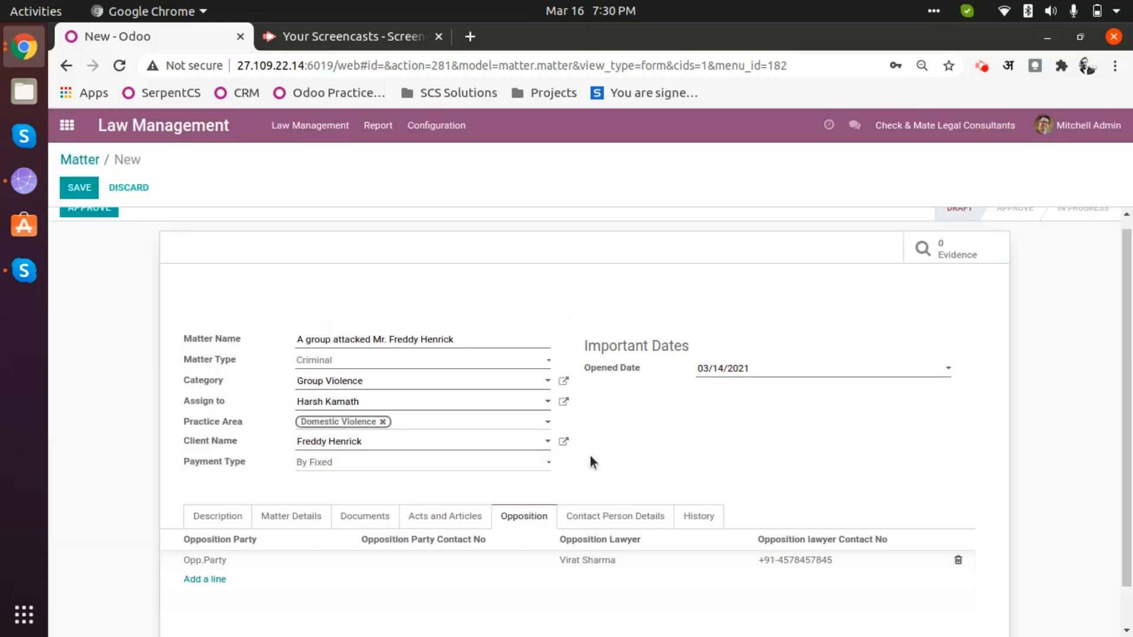
pyautogui.click(621, 518)
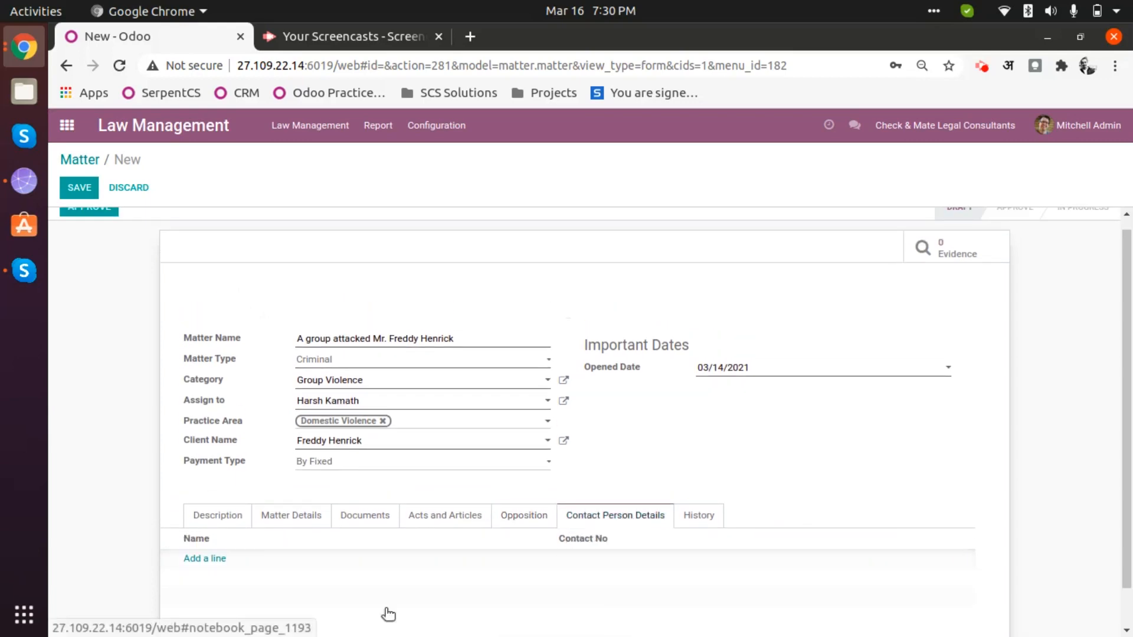
pyautogui.scroll(-1, 388, 614)
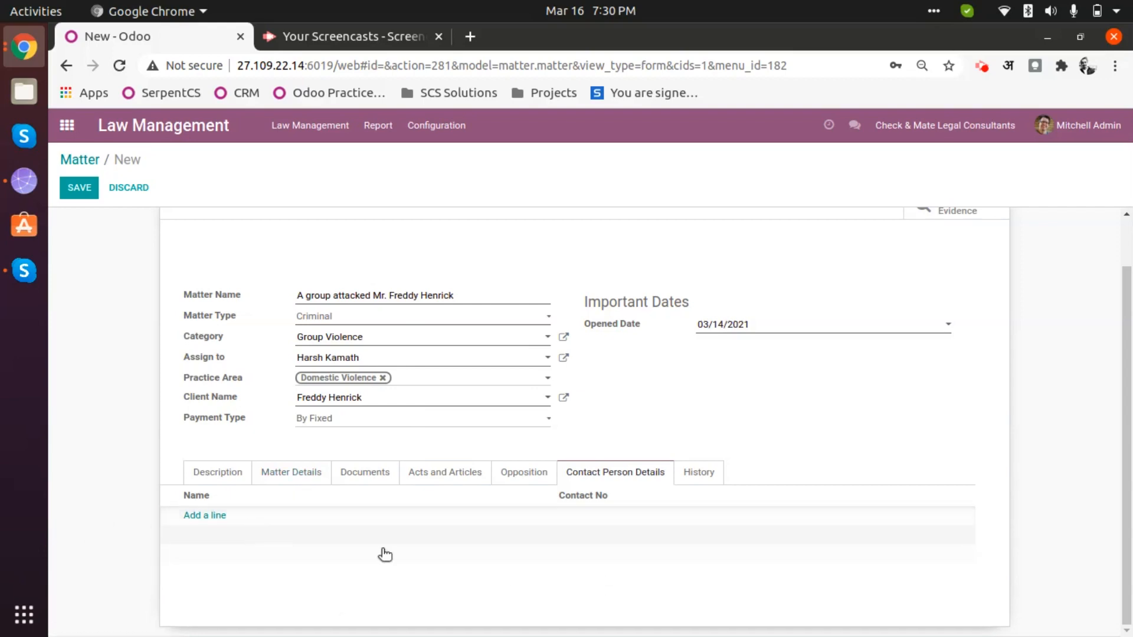
# - Check the matter's History tab, then save the new matter
pyautogui.click(697, 473)
pyautogui.scroll(-2, 364, 478)
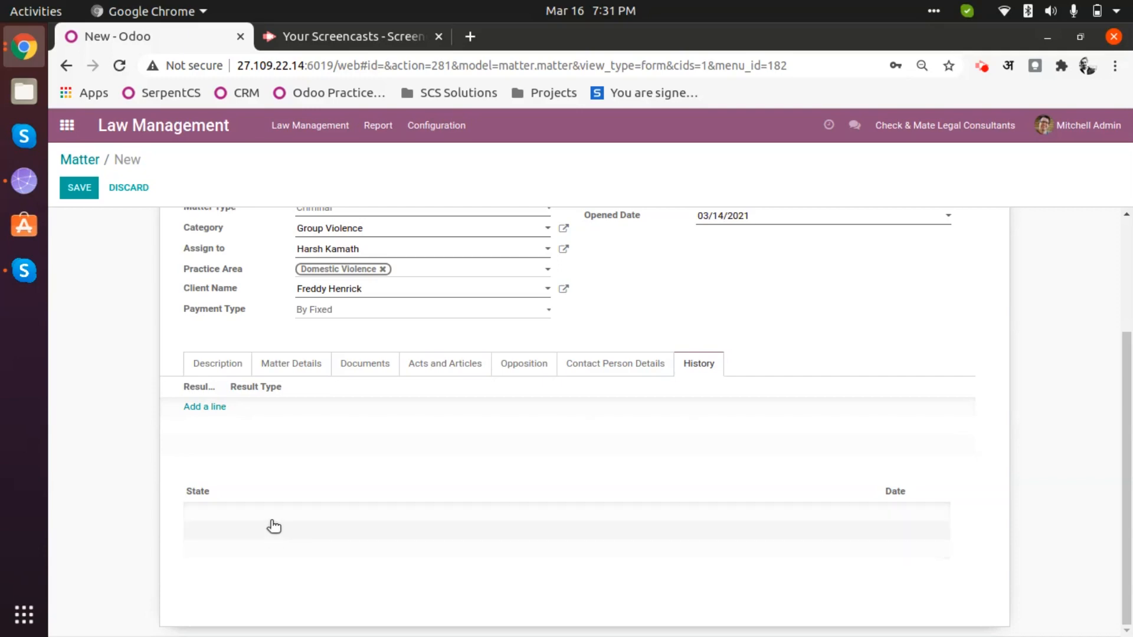
pyautogui.scroll(3, 276, 524)
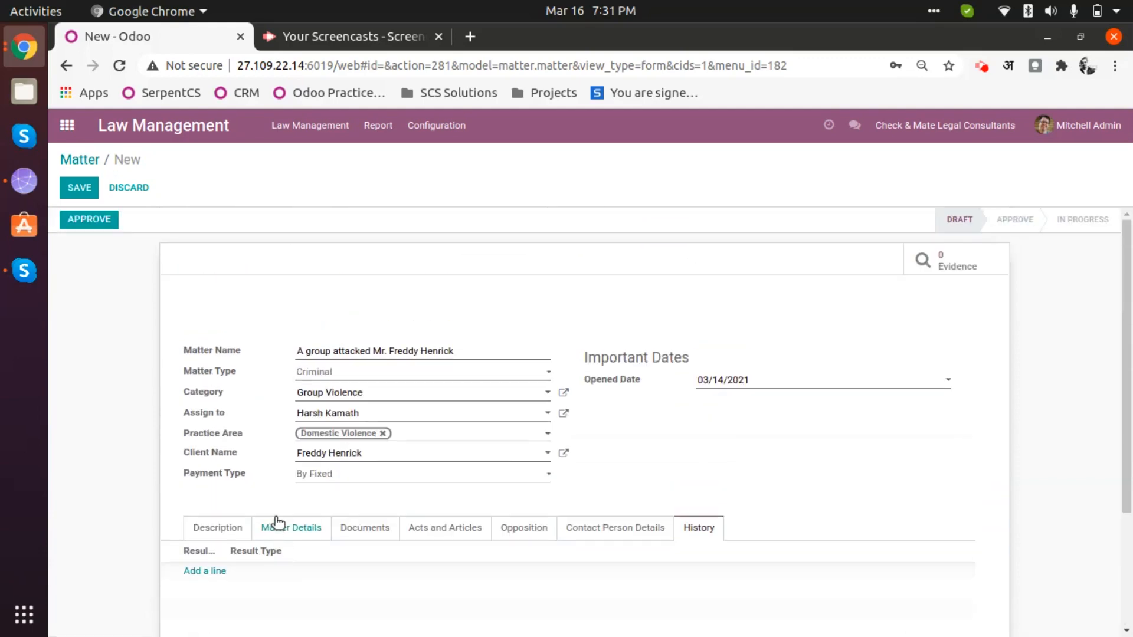
pyautogui.click(83, 188)
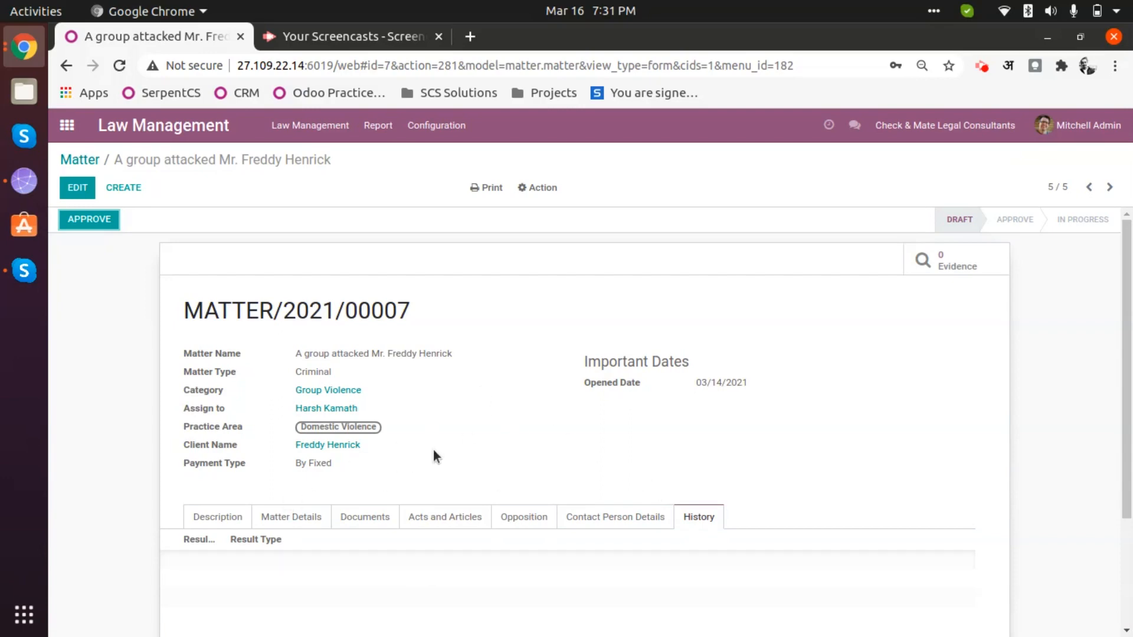
pyautogui.scroll(-5, 328, 455)
pyautogui.scroll(4, 361, 465)
pyautogui.scroll(-3, 405, 496)
pyautogui.scroll(3, 408, 476)
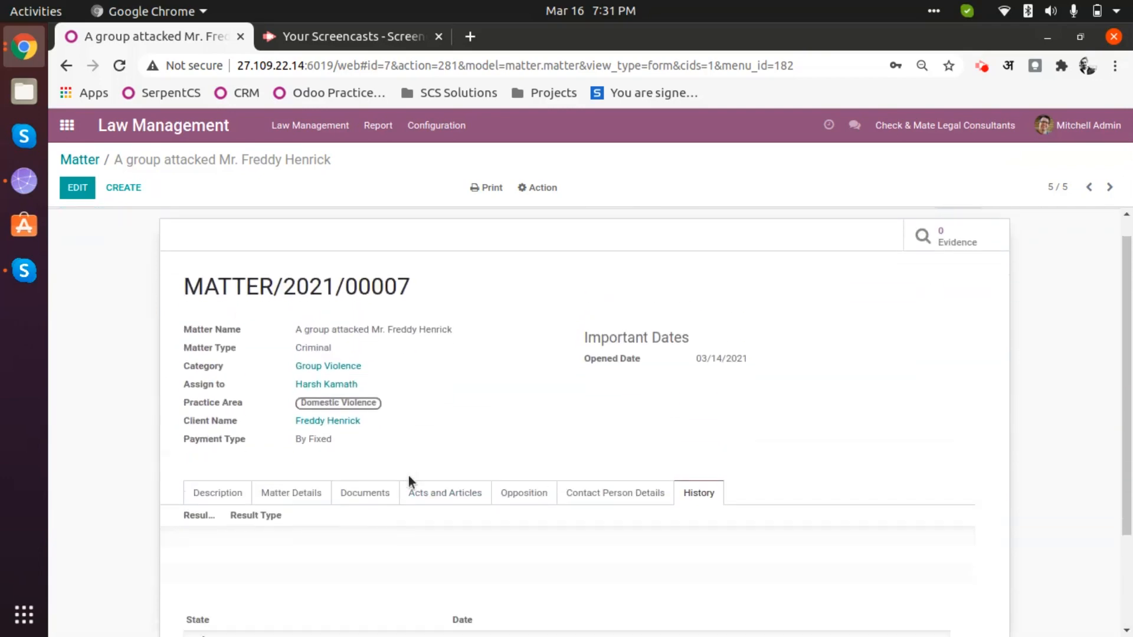
pyautogui.scroll(-1, 256, 332)
pyautogui.scroll(1, 256, 328)
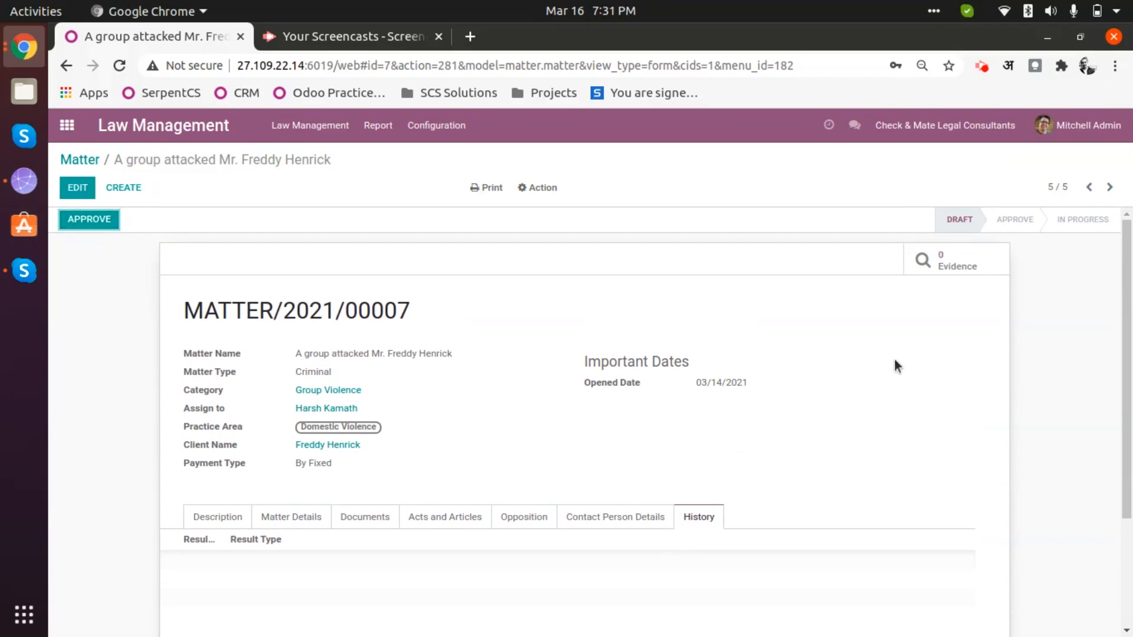
# - Create a matter evidence record named 'Evidence Name' with Evidence.jpeg attached
pyautogui.click(956, 263)
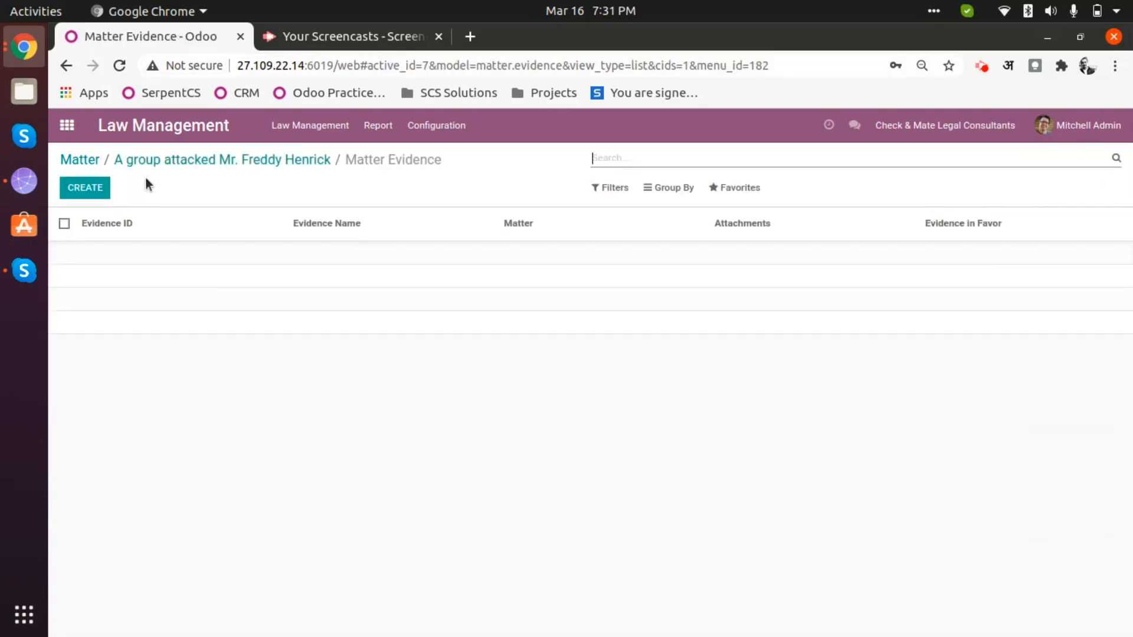
pyautogui.click(90, 187)
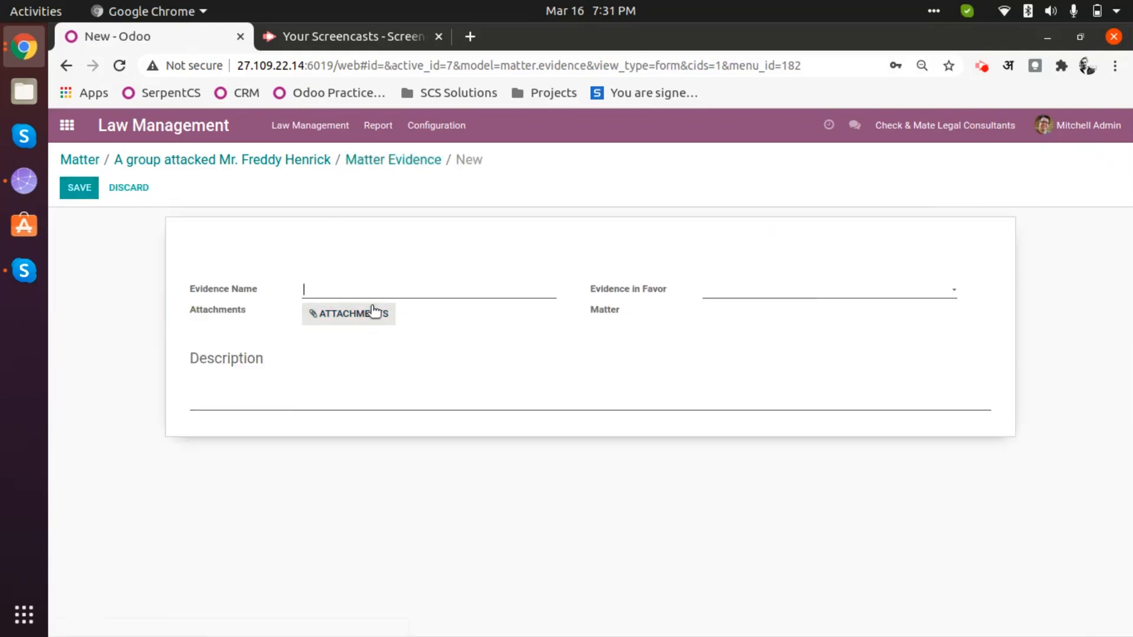
pyautogui.write('Evidence Name')
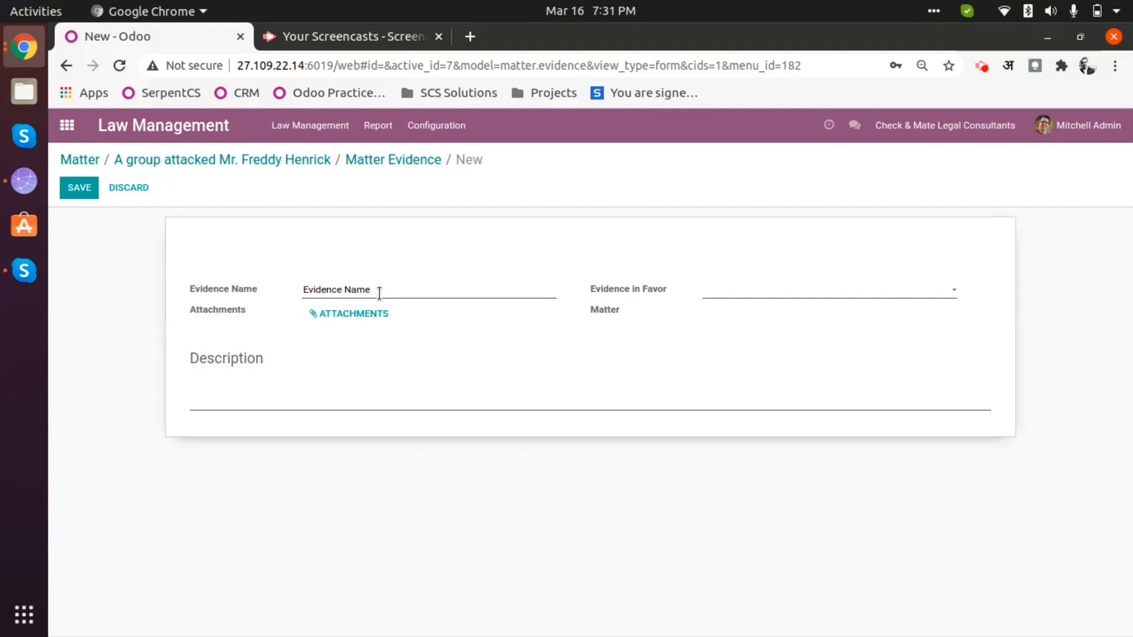
pyautogui.click(356, 323)
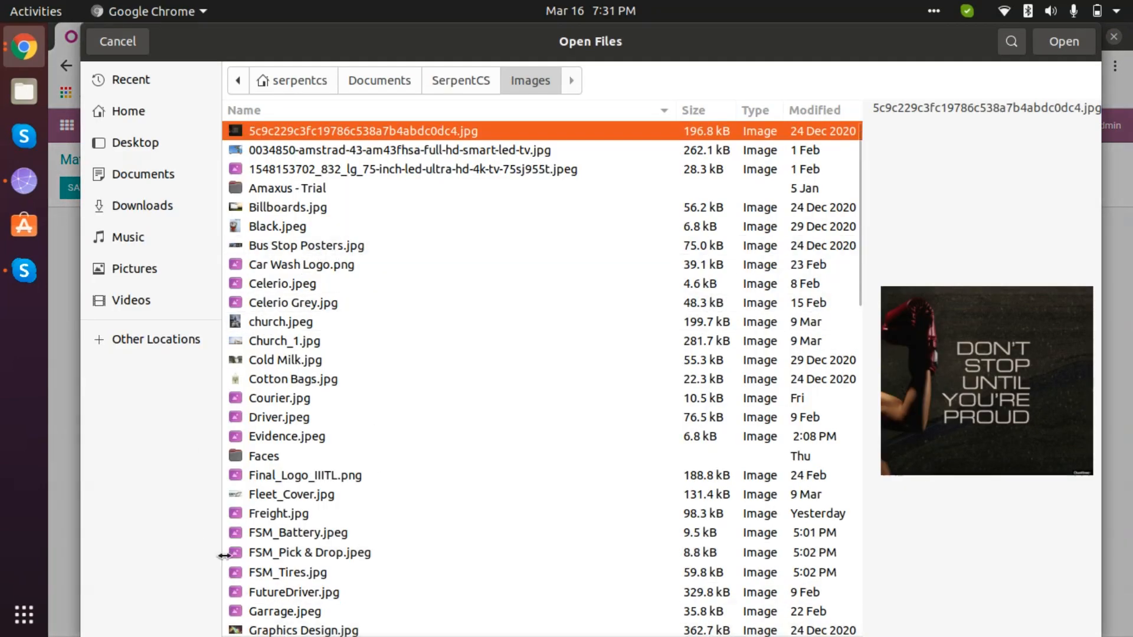
pyautogui.click(300, 434)
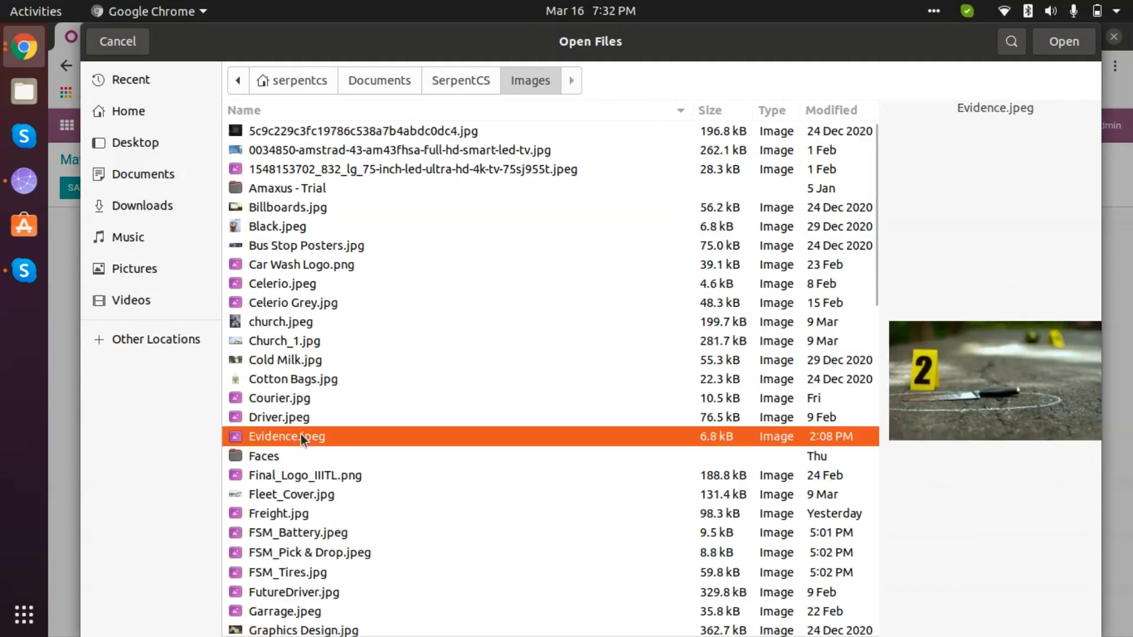
pyautogui.doubleClick(344, 434)
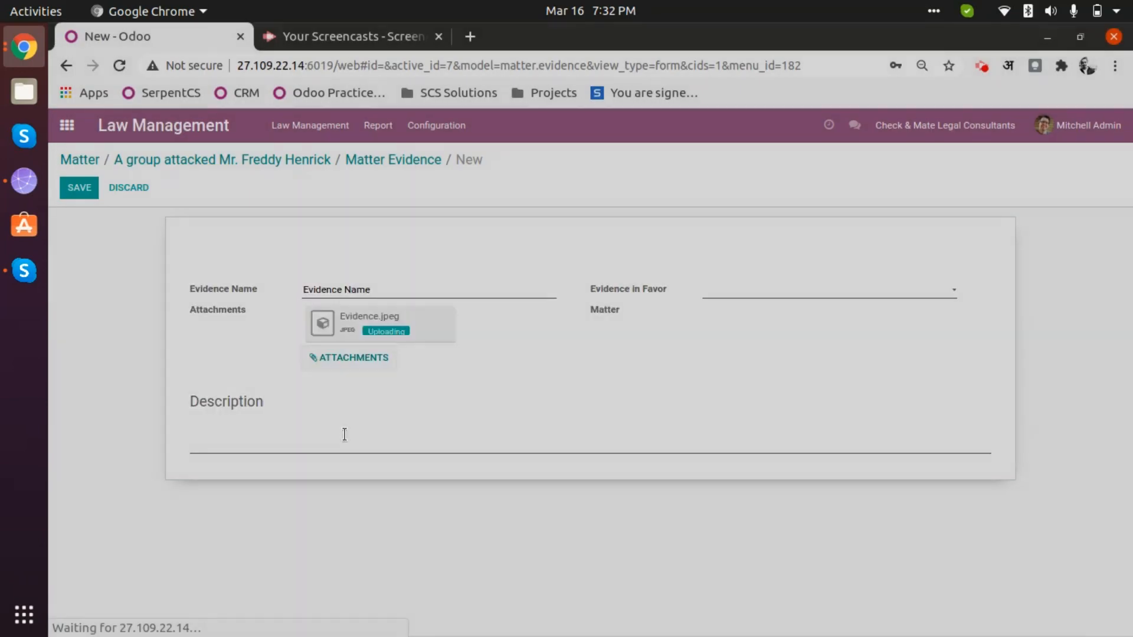
# - Set Evidence in Favor to Client, add description 'Description goes here >>', and save
pyautogui.click(805, 295)
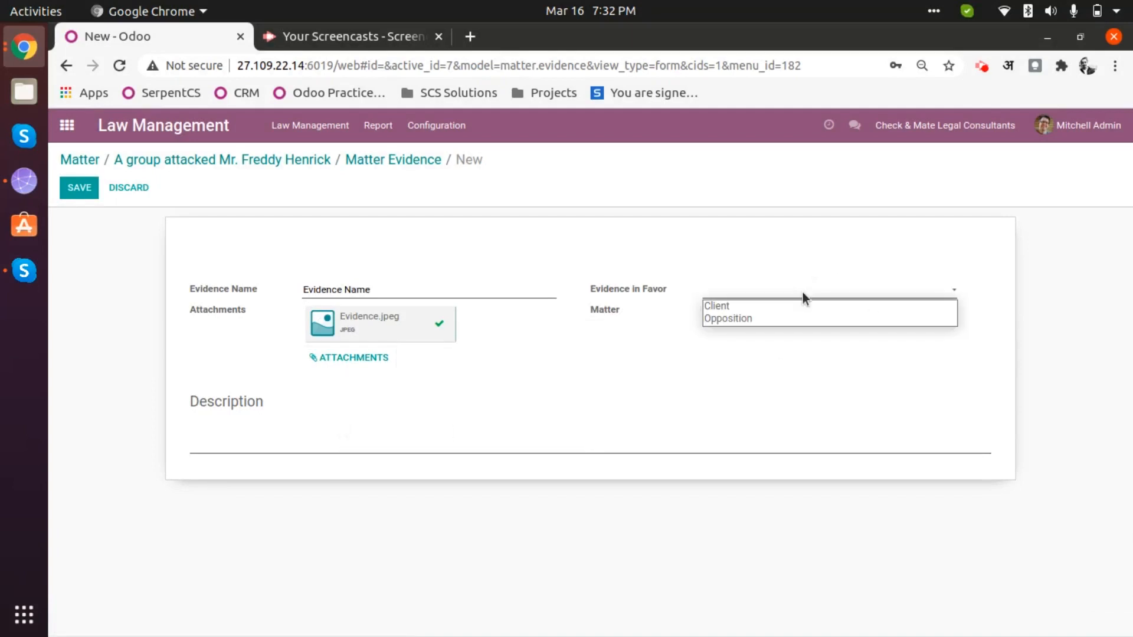
pyautogui.click(757, 309)
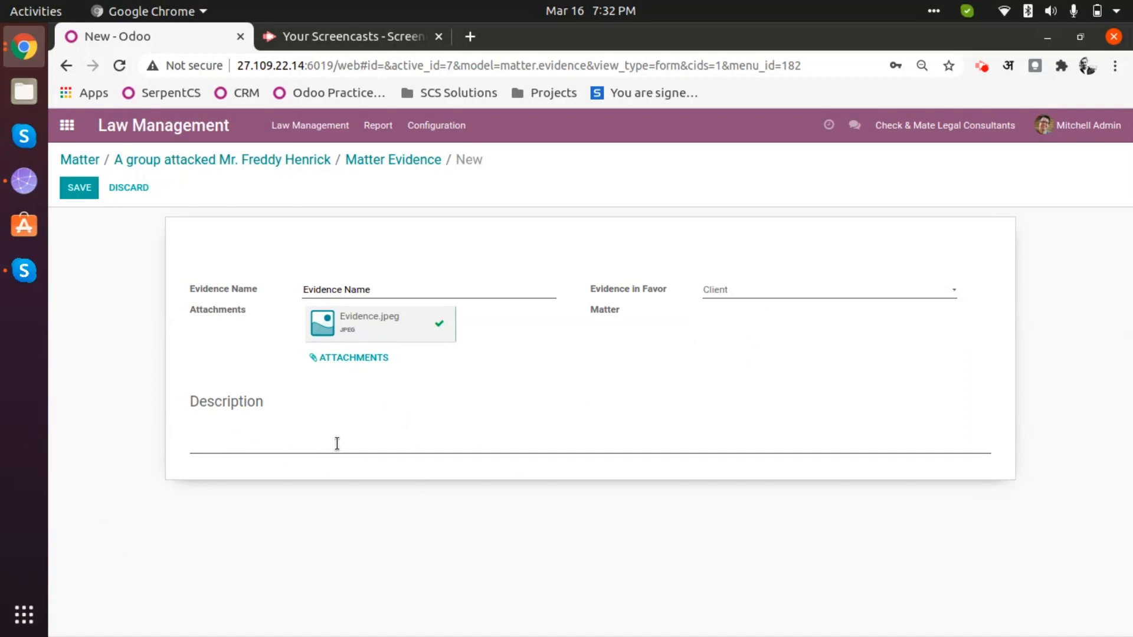
pyautogui.click(341, 440)
pyautogui.write('Description goes here >>')
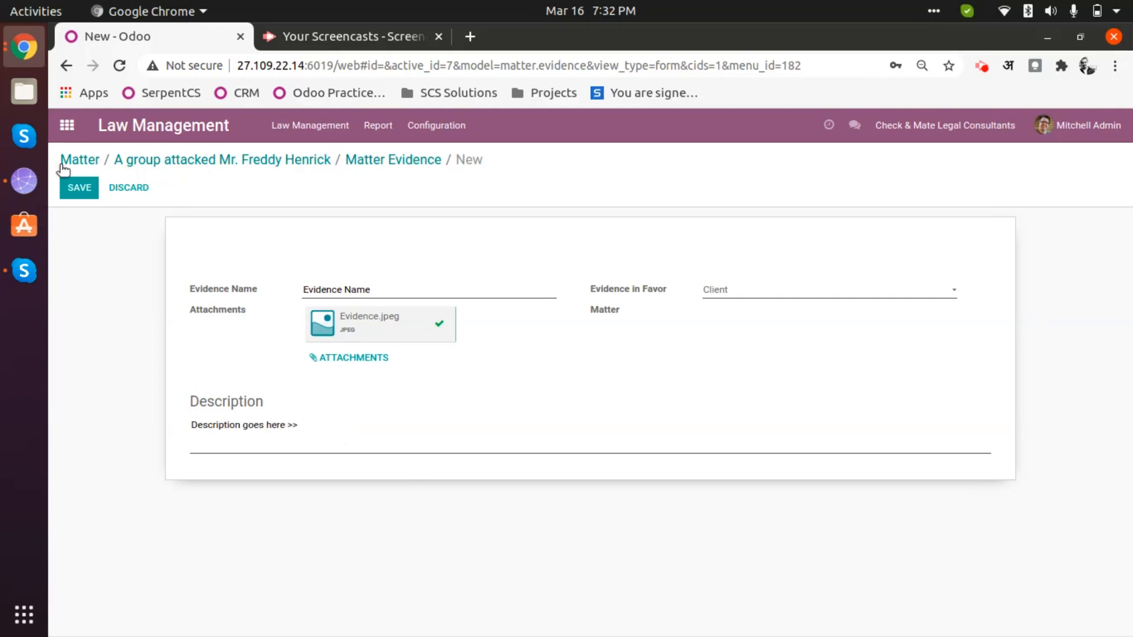
pyautogui.click(79, 188)
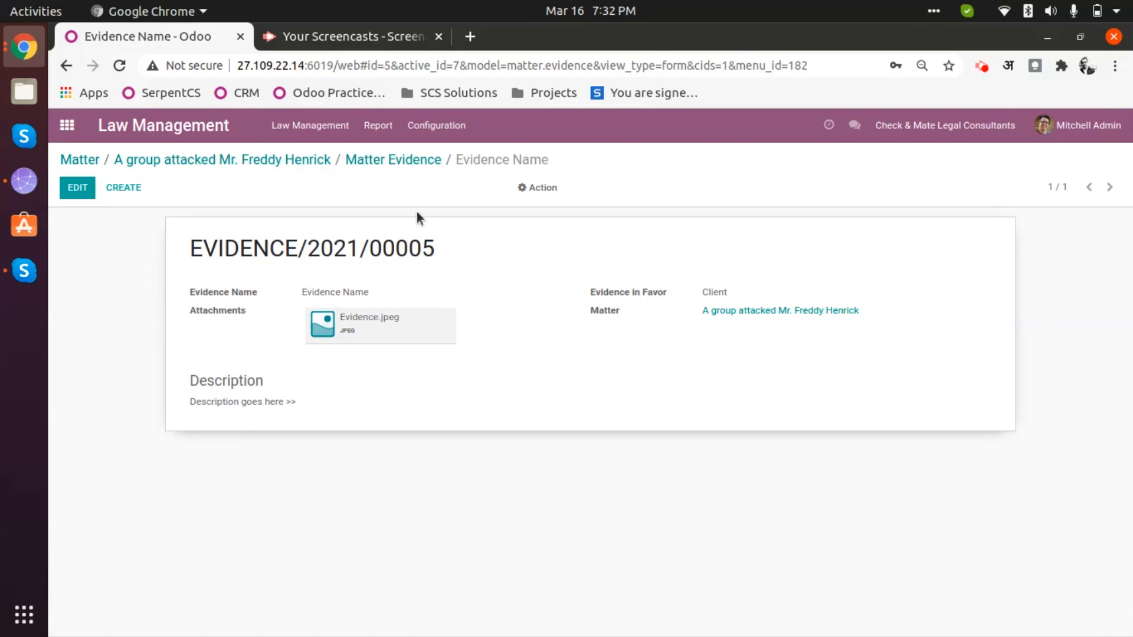
# - Return through the breadcrumbs to MATTER/2021/00007 and approve the matter
pyautogui.click(362, 158)
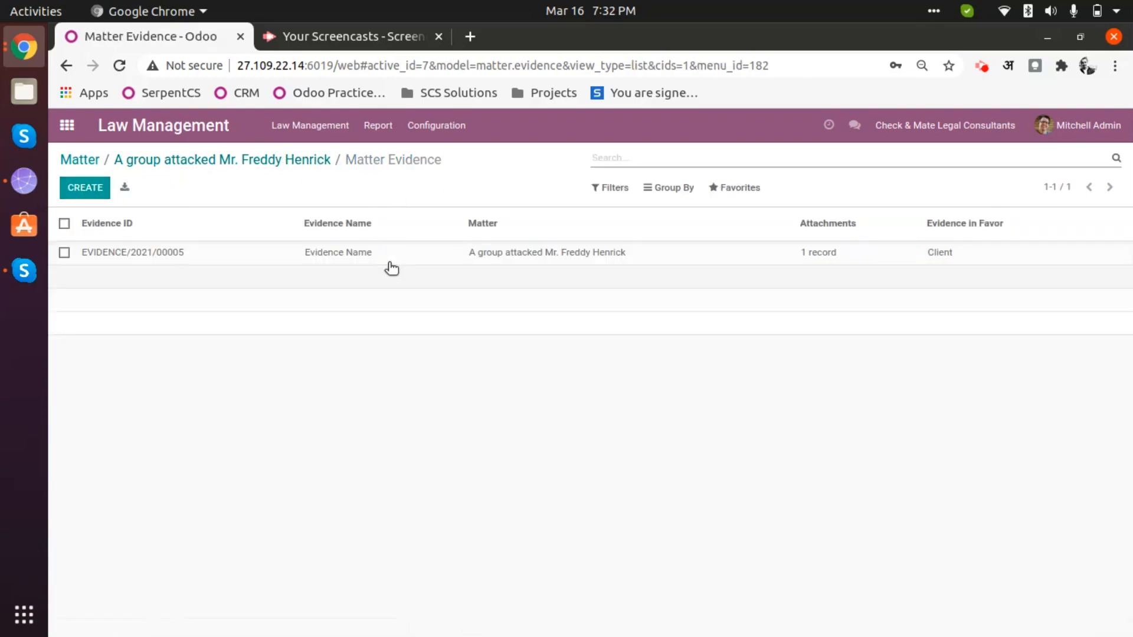
pyautogui.click(270, 163)
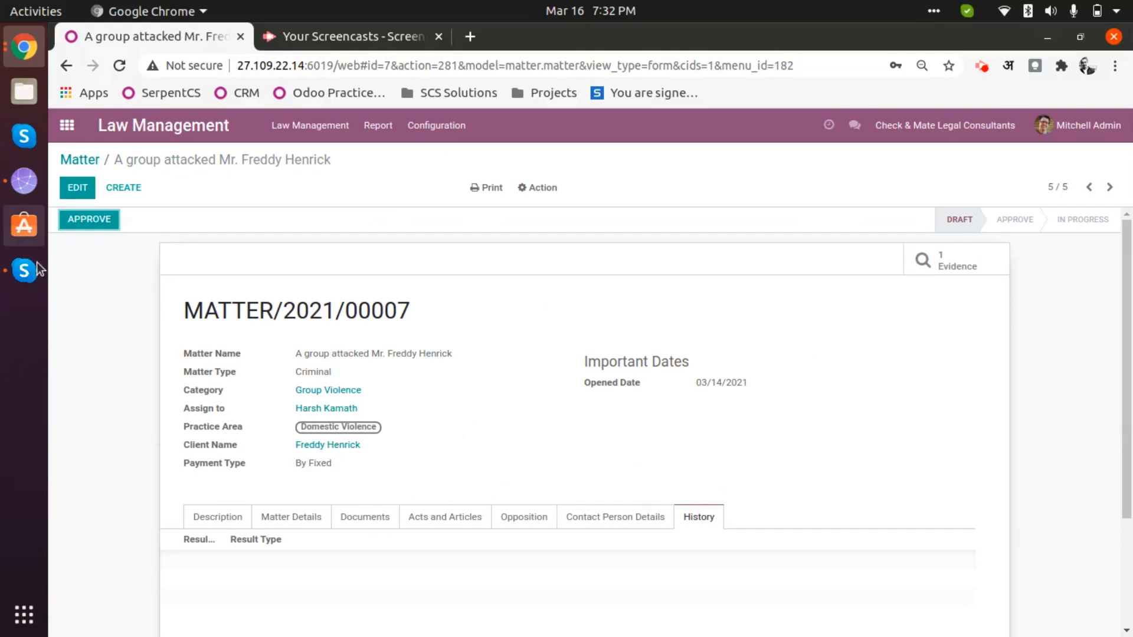
pyautogui.click(102, 220)
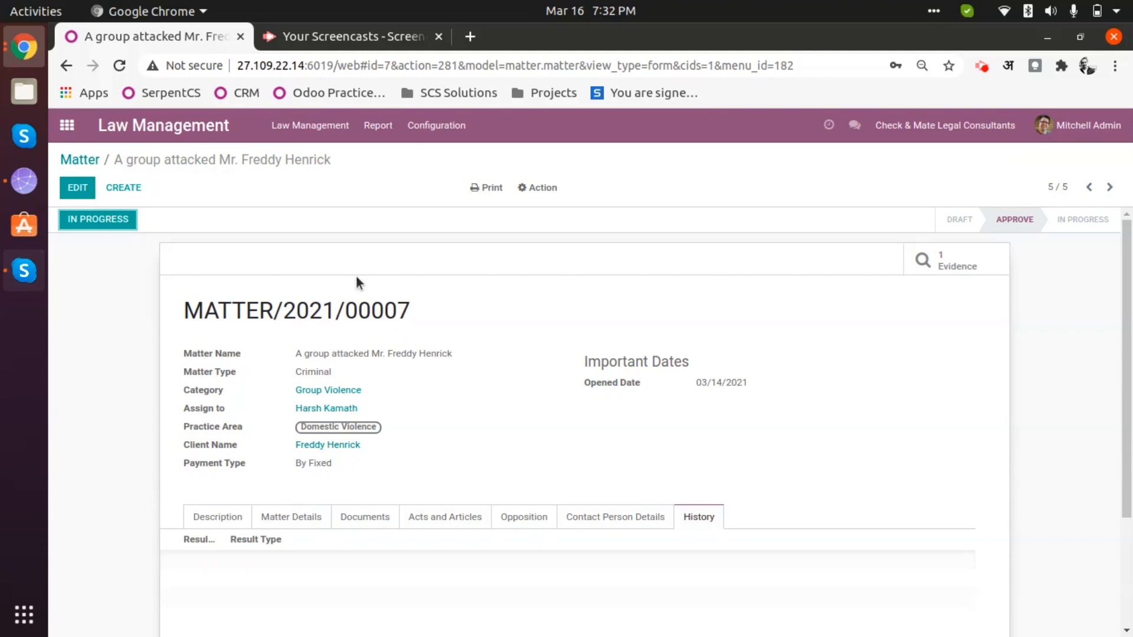
pyautogui.click(84, 187)
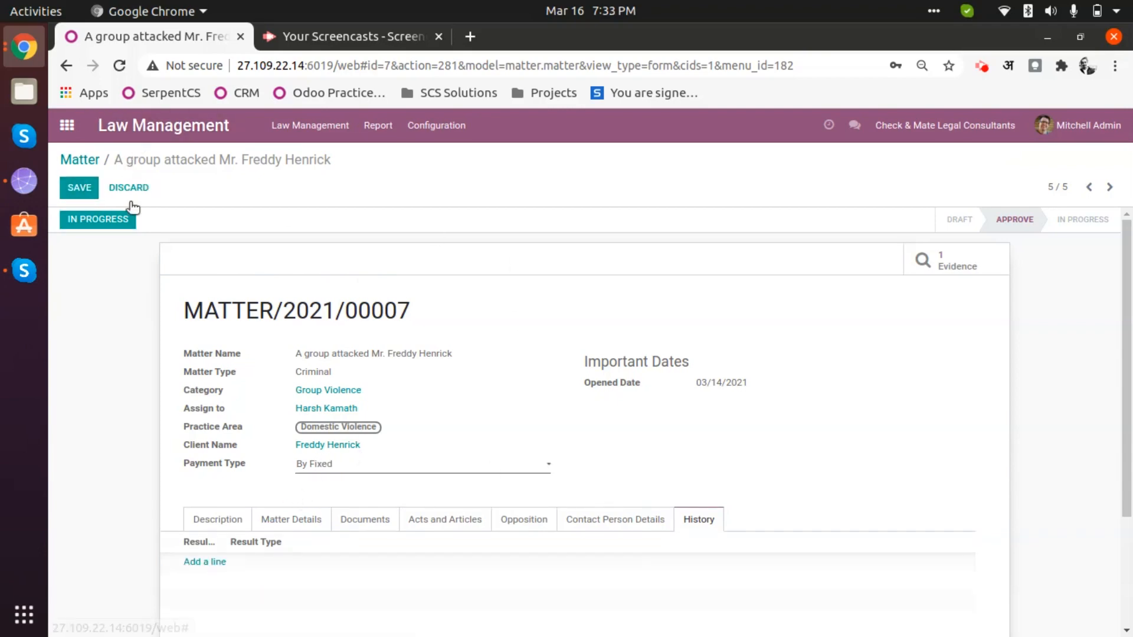
pyautogui.click(80, 190)
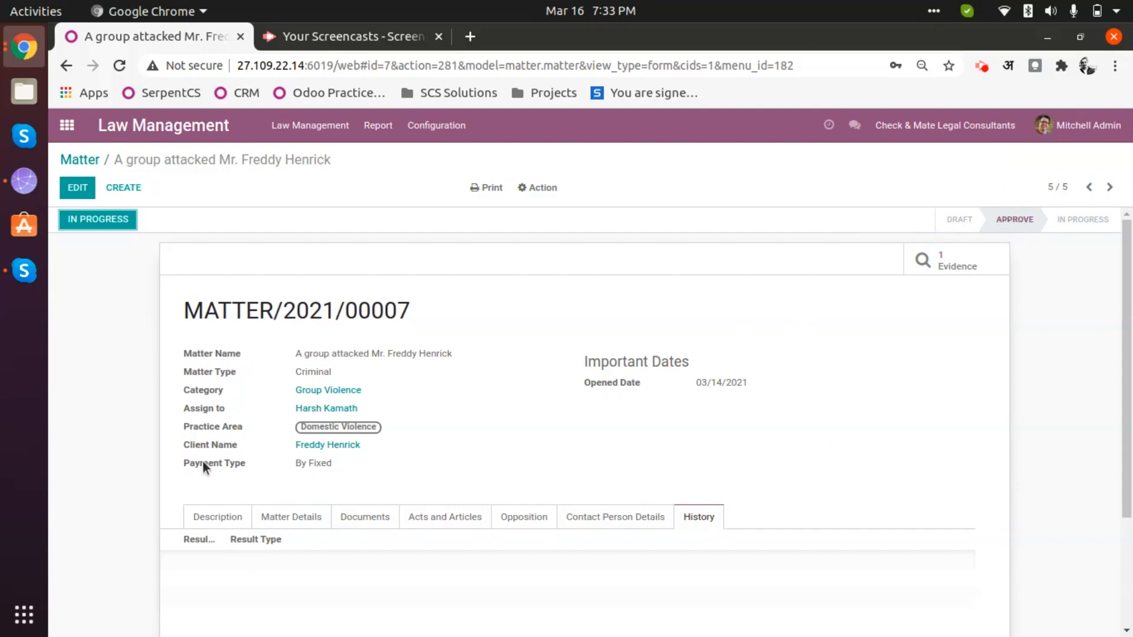
pyautogui.scroll(-5, 339, 589)
pyautogui.scroll(4, 357, 609)
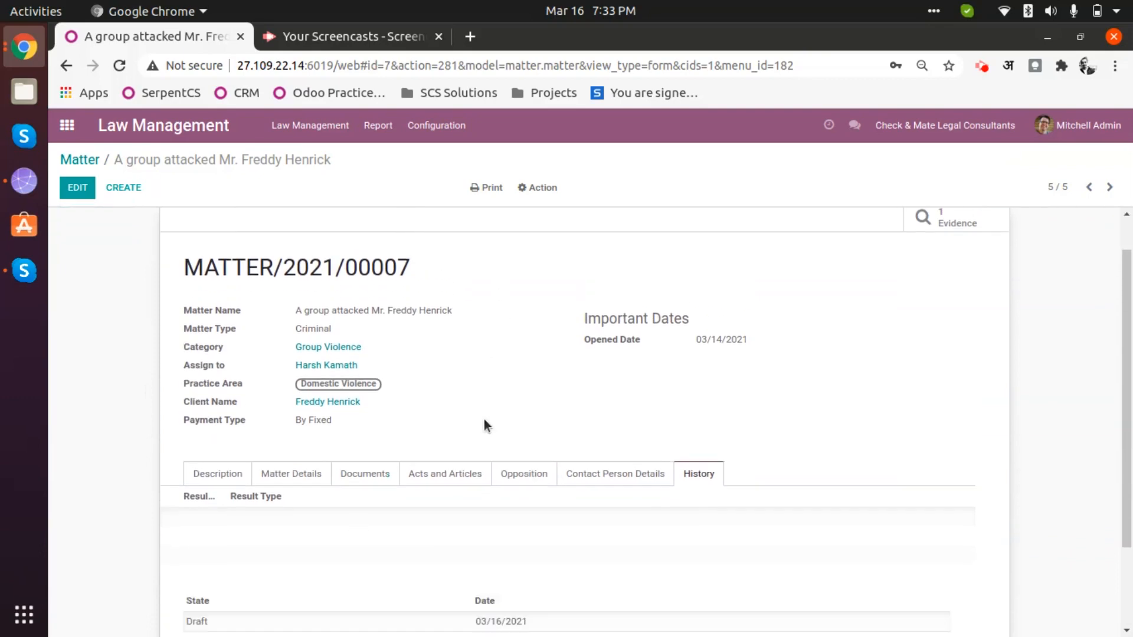
pyautogui.scroll(-2, 774, 437)
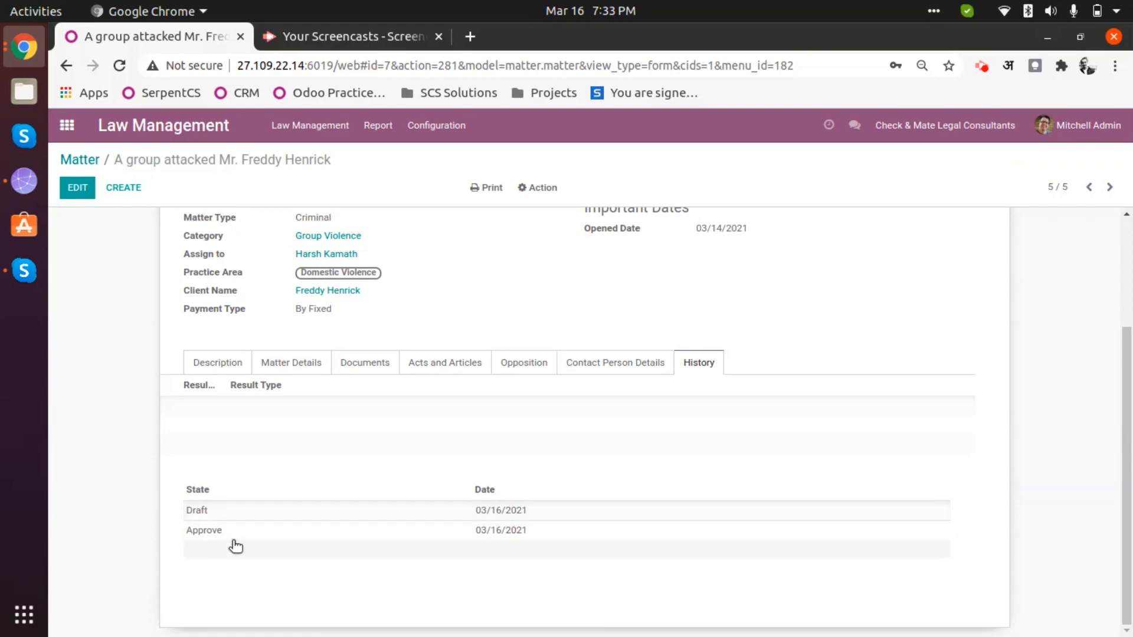
pyautogui.scroll(1, 233, 544)
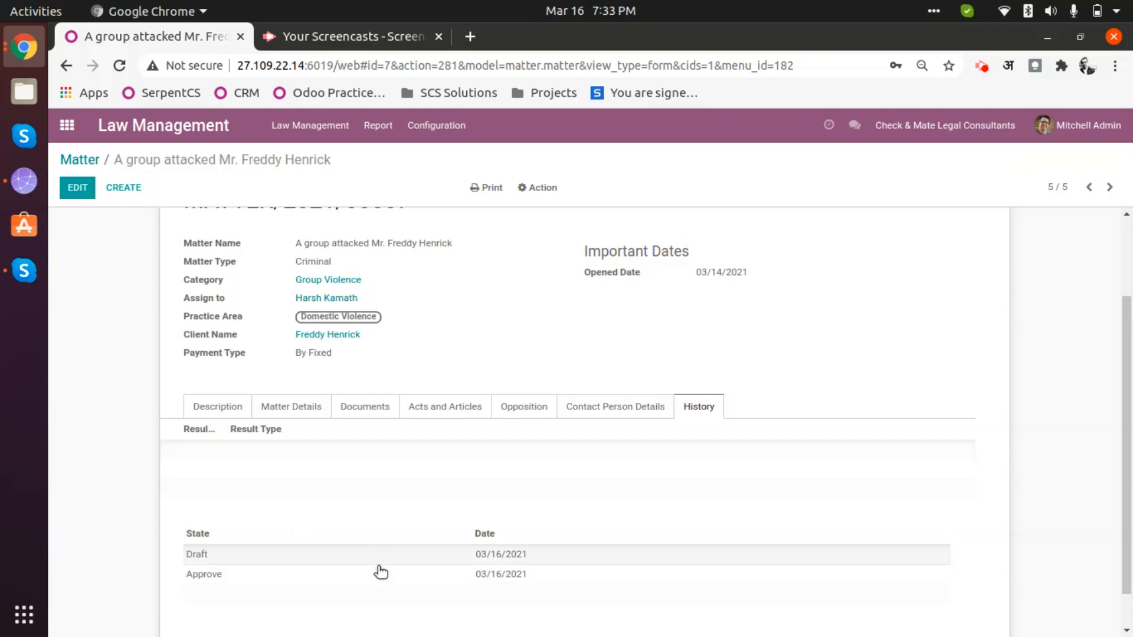
pyautogui.scroll(-1, 379, 570)
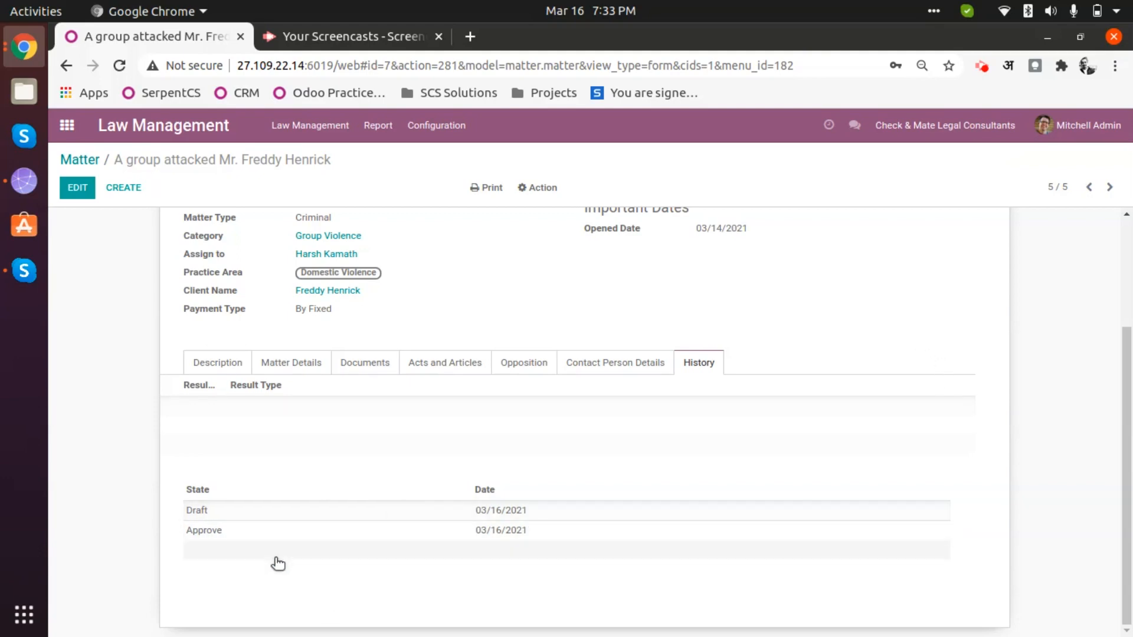
pyautogui.click(225, 361)
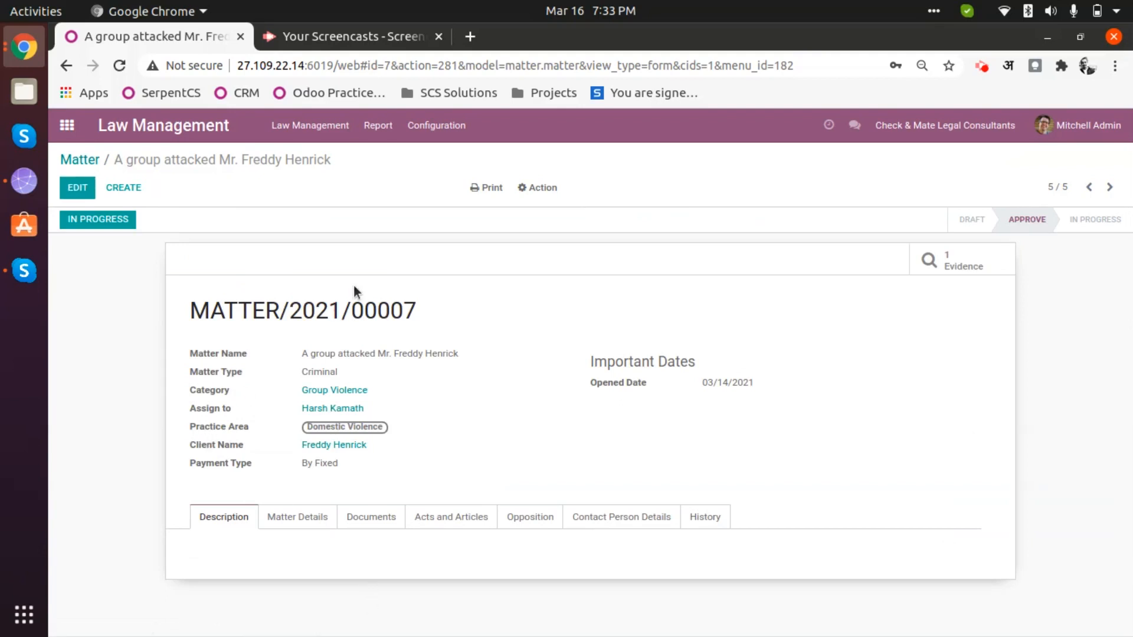
# - Advance MATTER/2021/00007 from Approved to the In Progress stage
pyautogui.click(544, 189)
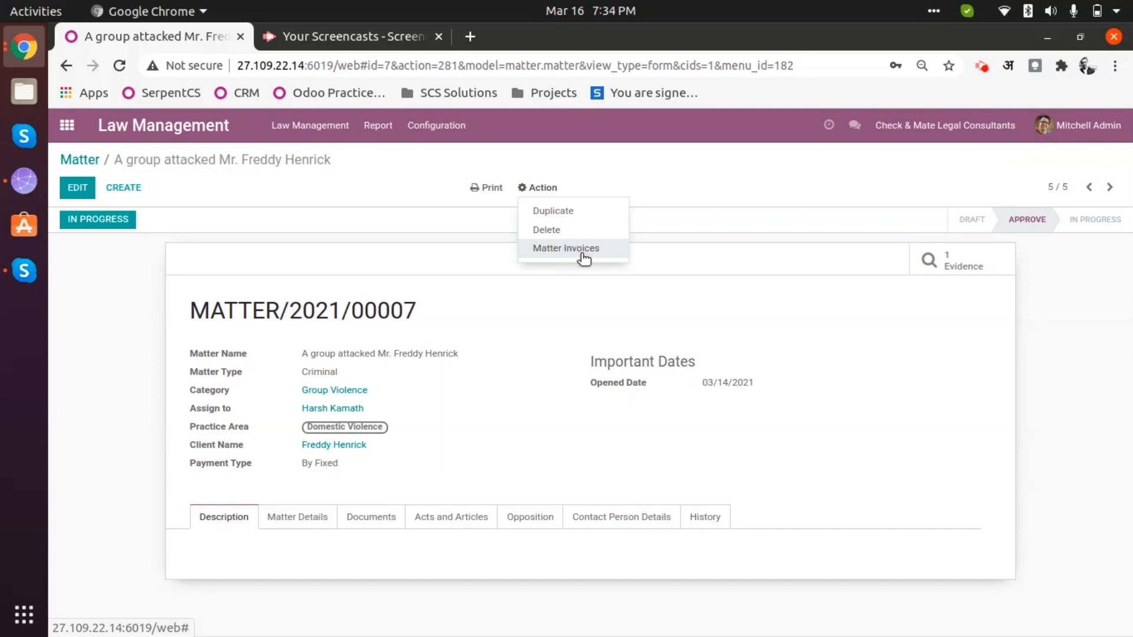
pyautogui.click(770, 349)
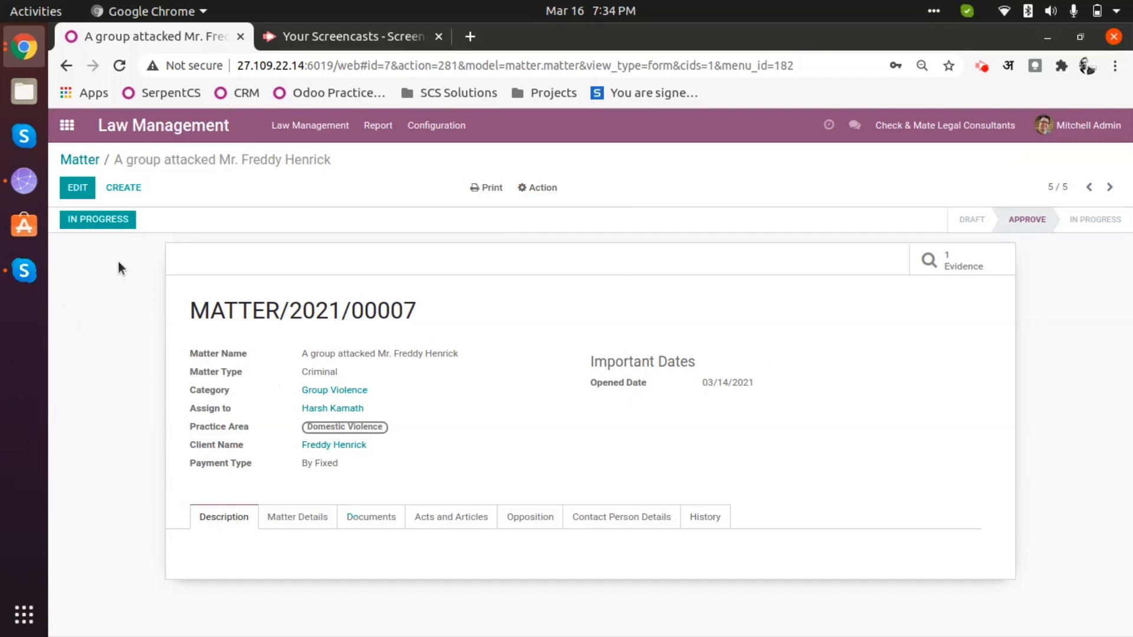
pyautogui.click(85, 218)
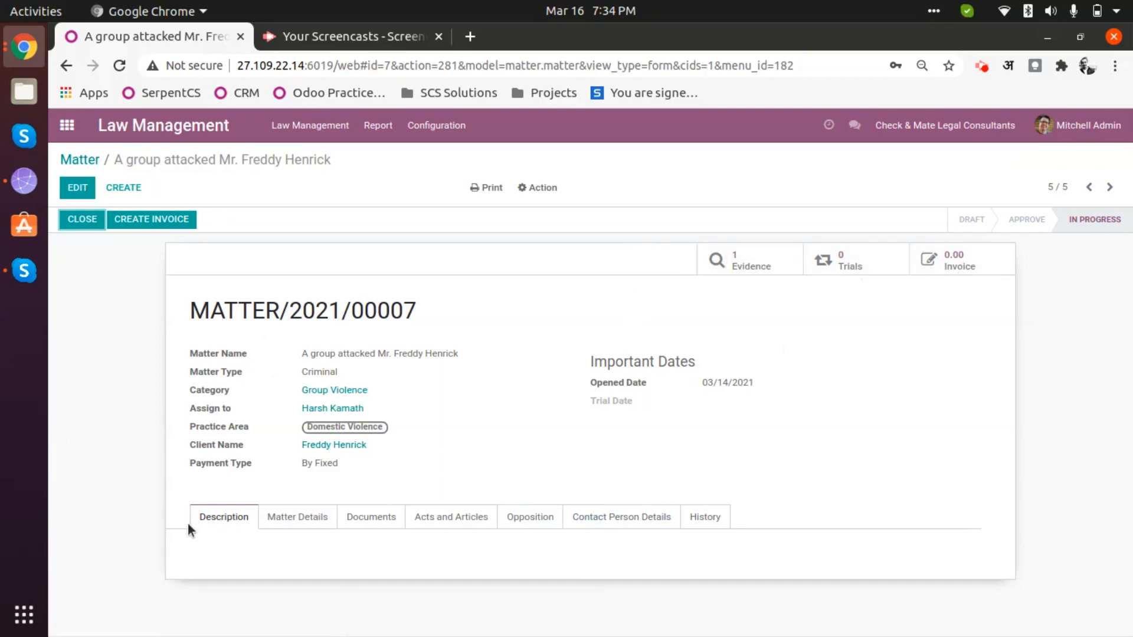
pyautogui.click(312, 124)
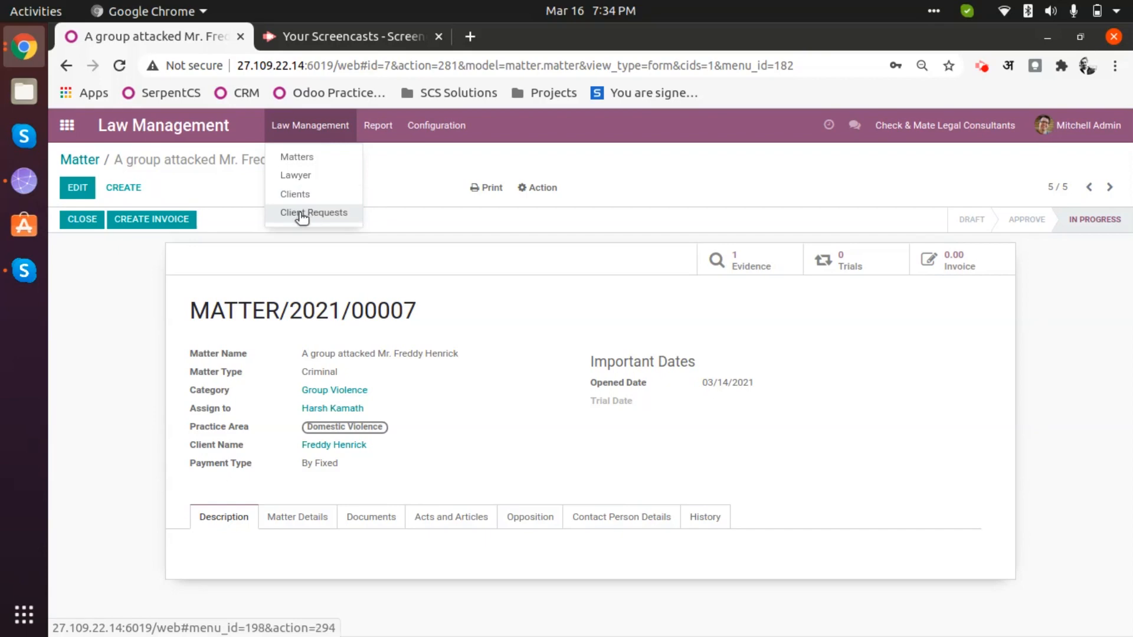
# - Open Law Management > Lawyer to show the four lawyer cards
pyautogui.click(308, 177)
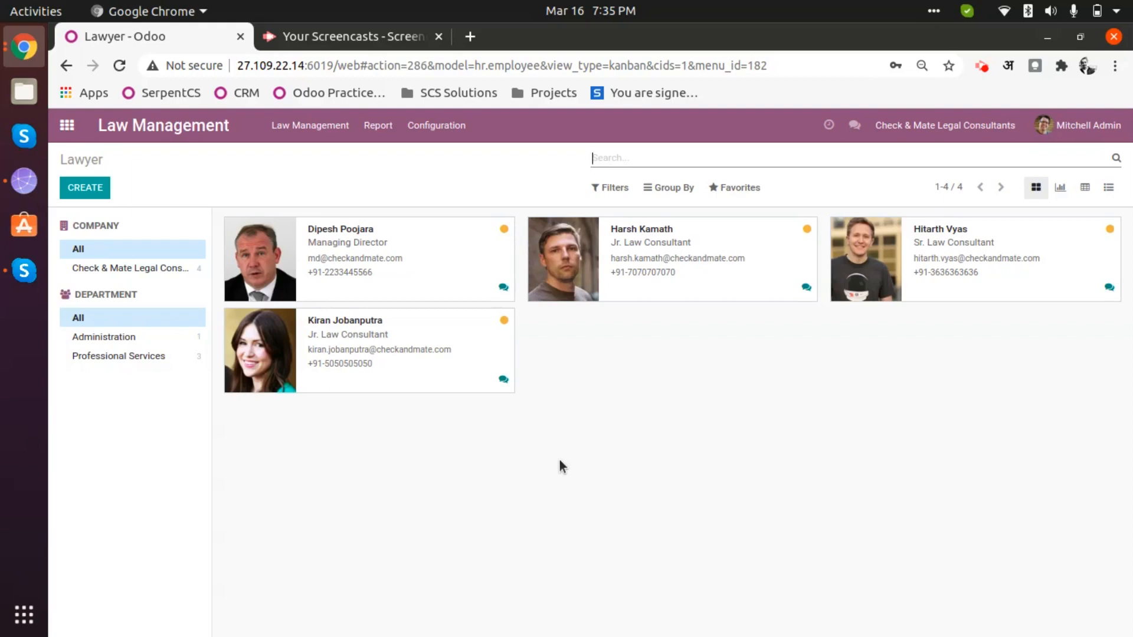
pyautogui.click(324, 133)
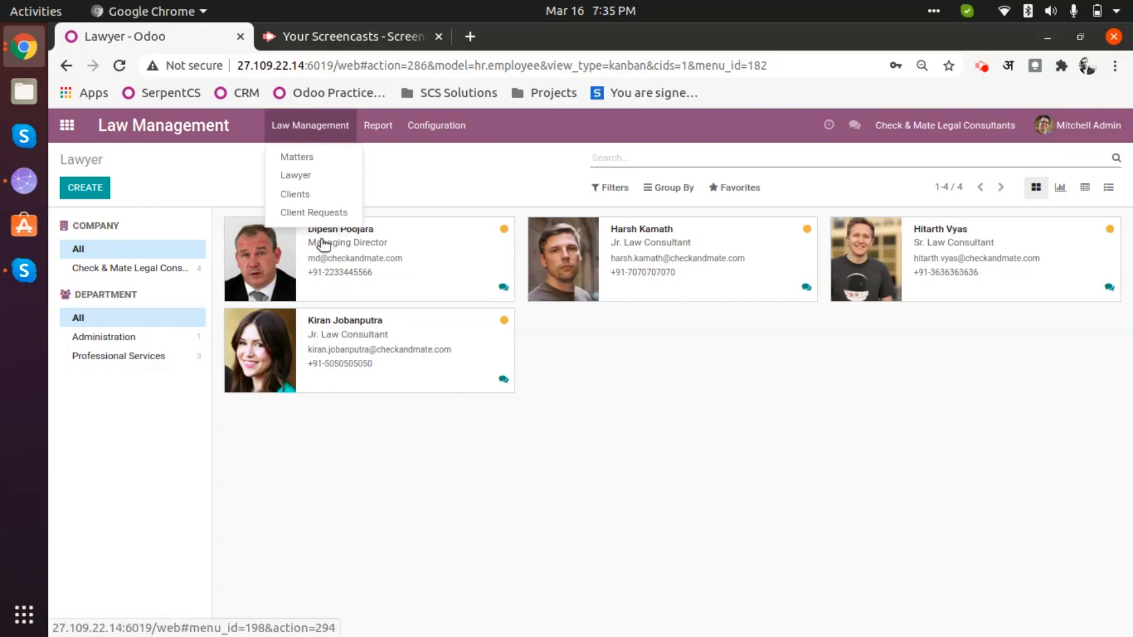
pyautogui.click(301, 176)
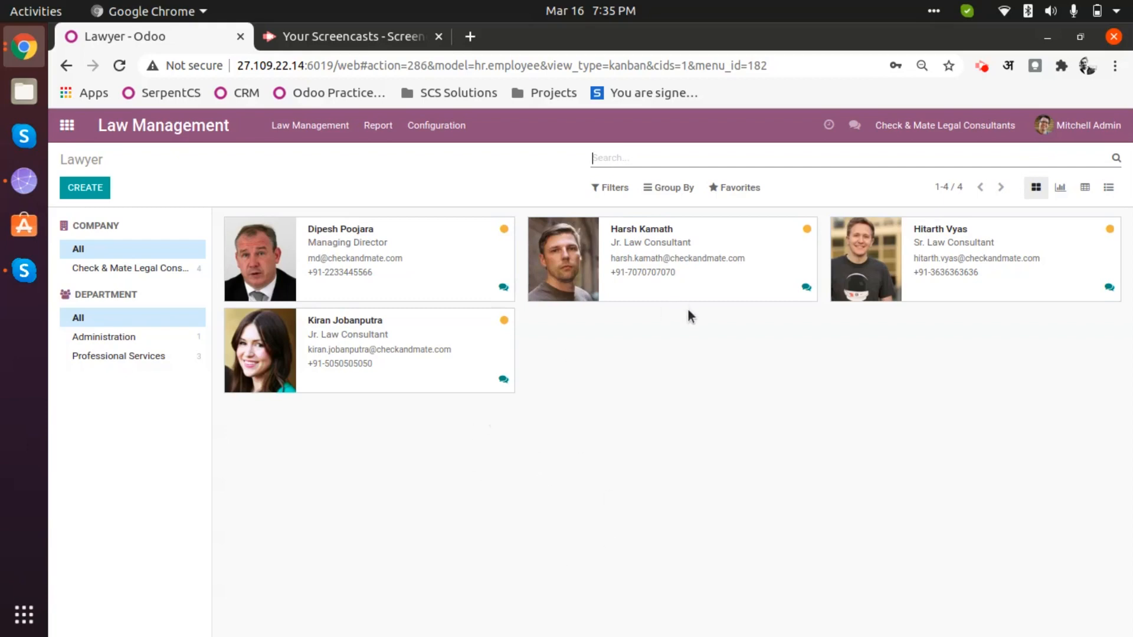
pyautogui.click(925, 127)
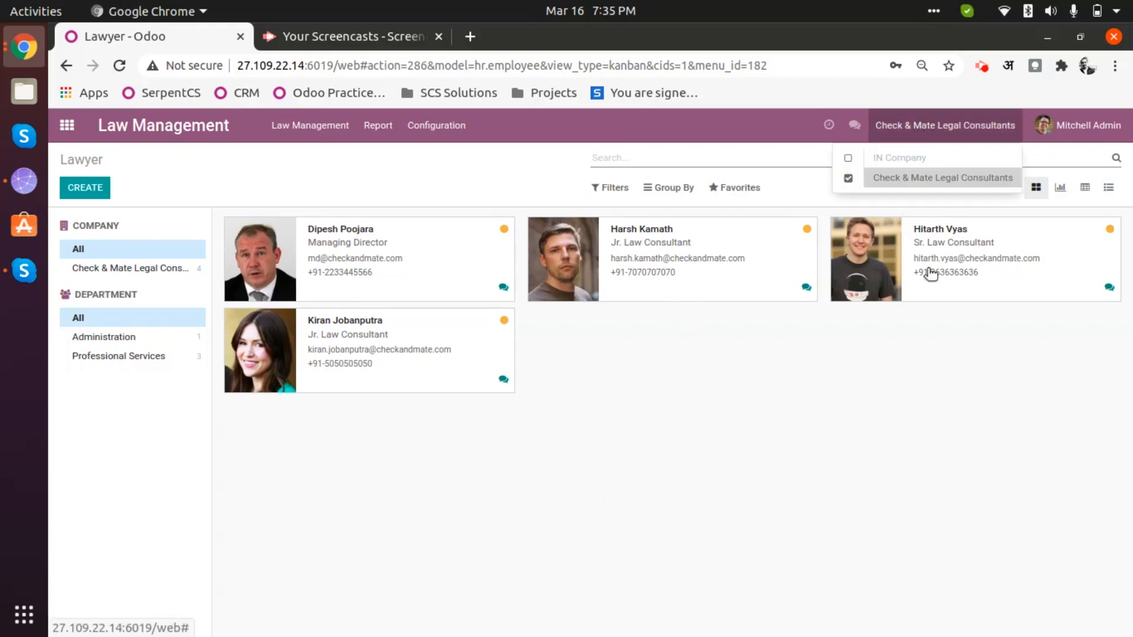
pyautogui.click(981, 67)
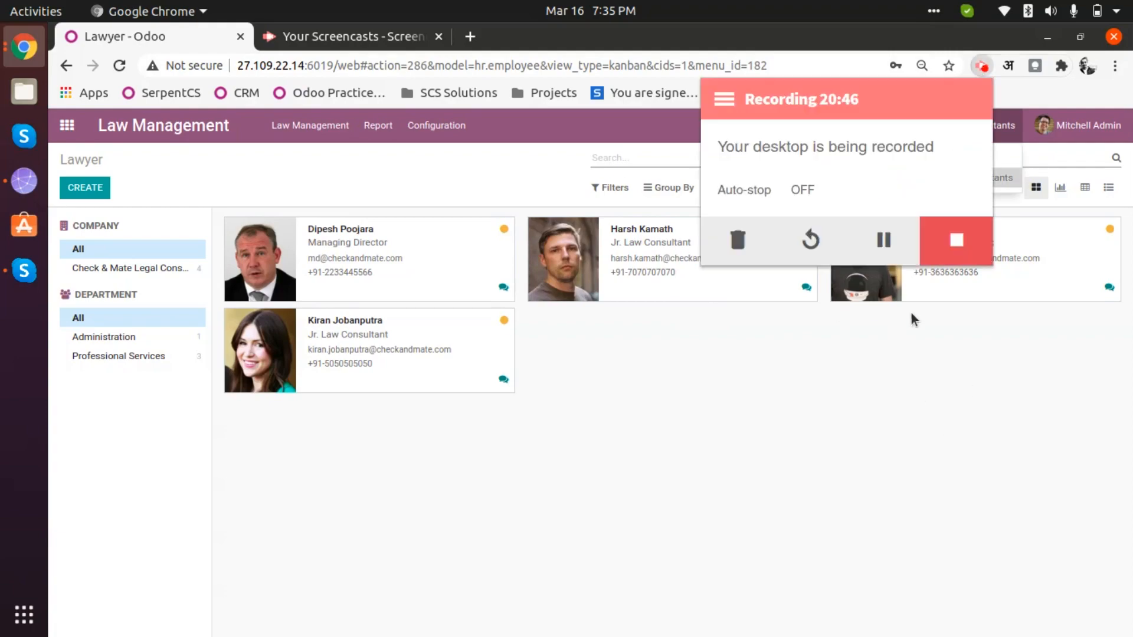
pyautogui.click(957, 240)
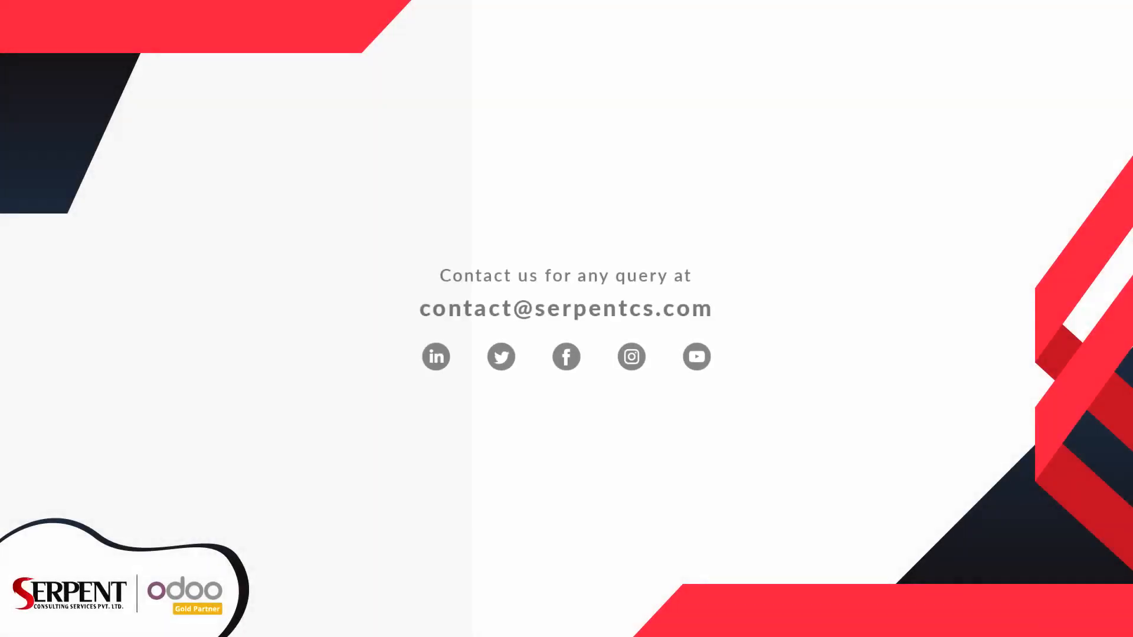